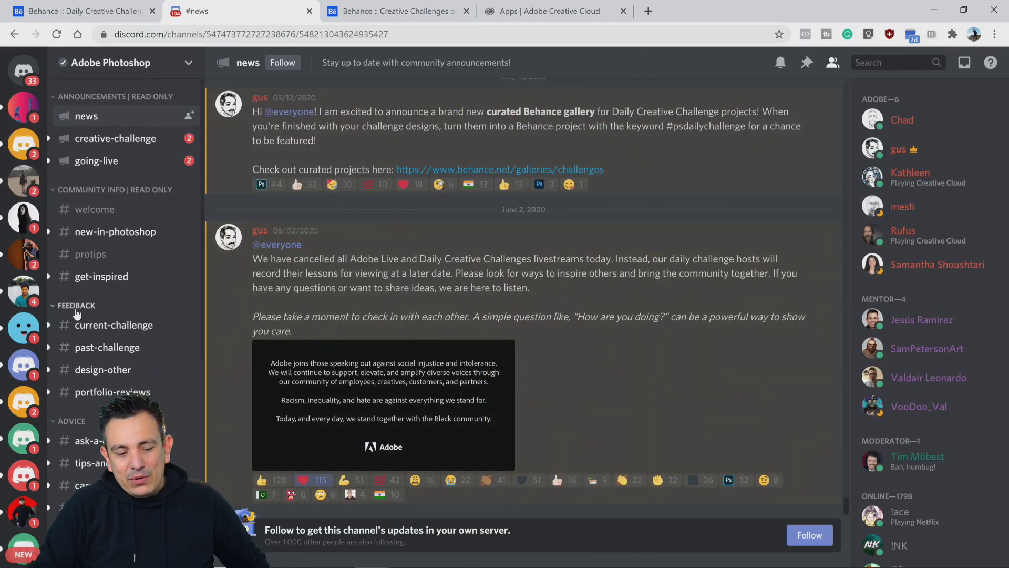
# Step: Open the current-challenge channel and browse the before-and-after edits and mentor feedback posted there
pyautogui.click(115, 327)
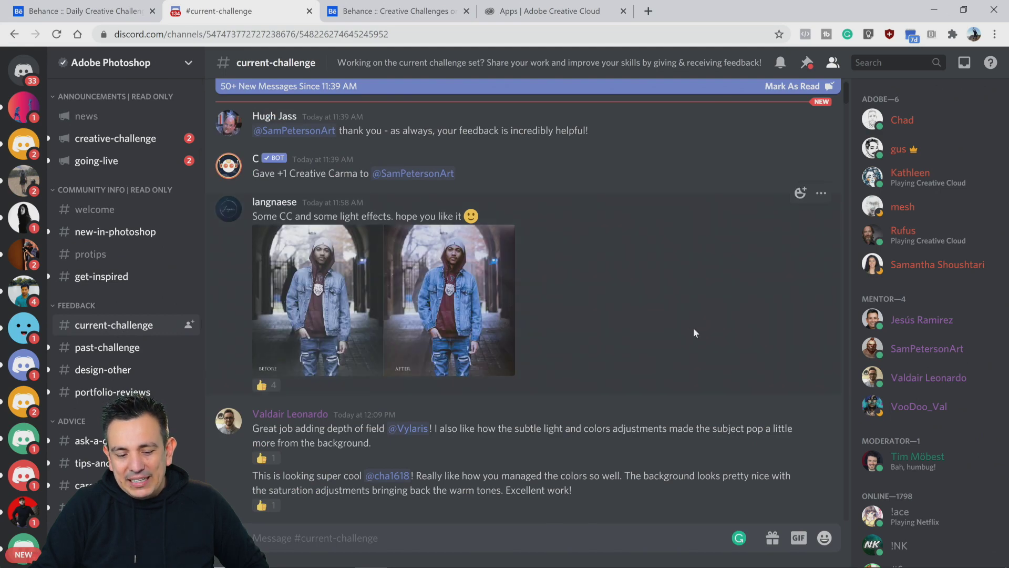
pyautogui.scroll(-4, 692, 334)
pyautogui.scroll(-4, 690, 341)
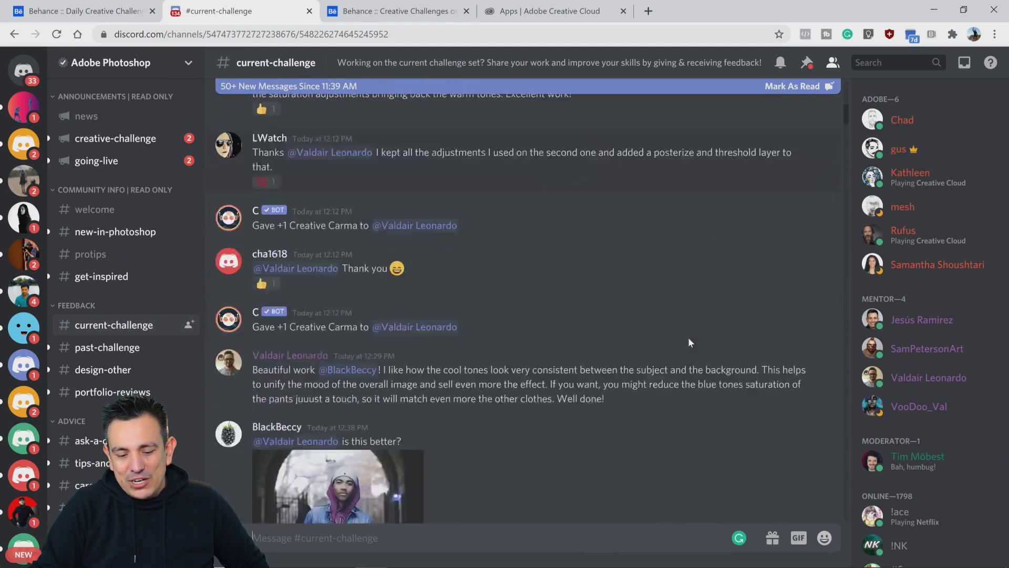
pyautogui.scroll(8, 689, 337)
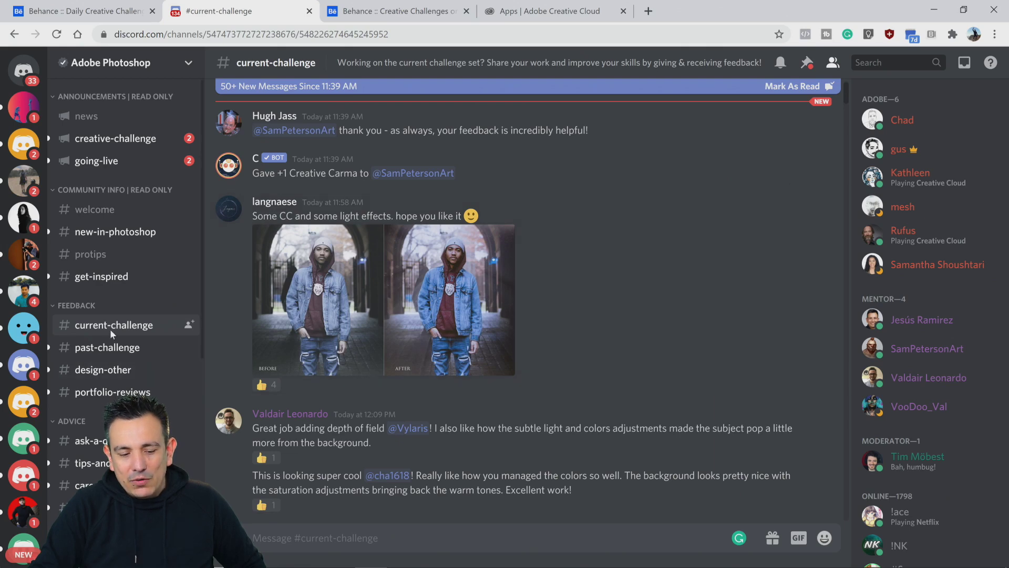
pyautogui.scroll(-20, 577, 351)
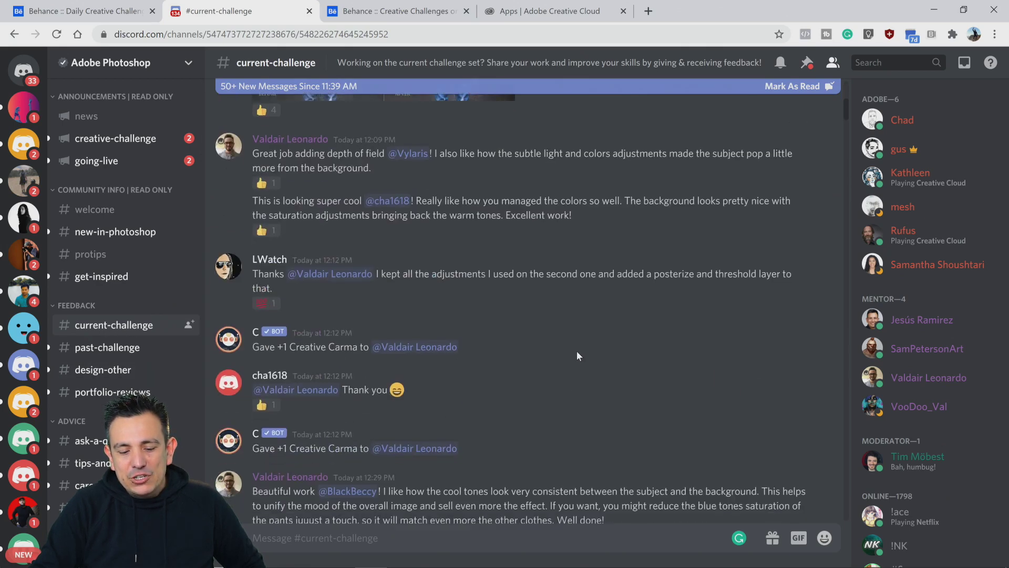
pyautogui.scroll(-15, 576, 354)
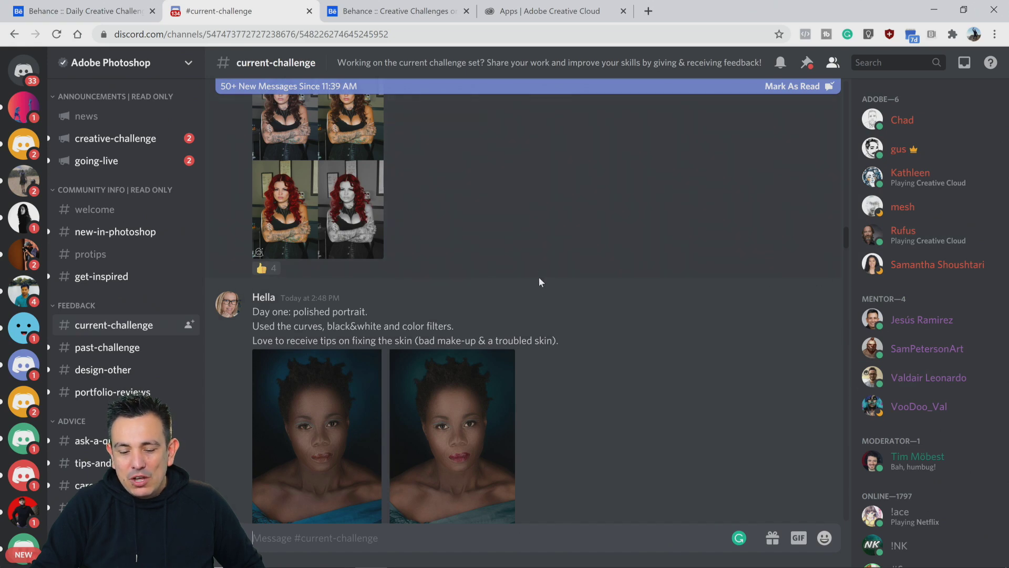
pyautogui.scroll(-4, 602, 395)
pyautogui.scroll(-15, 602, 399)
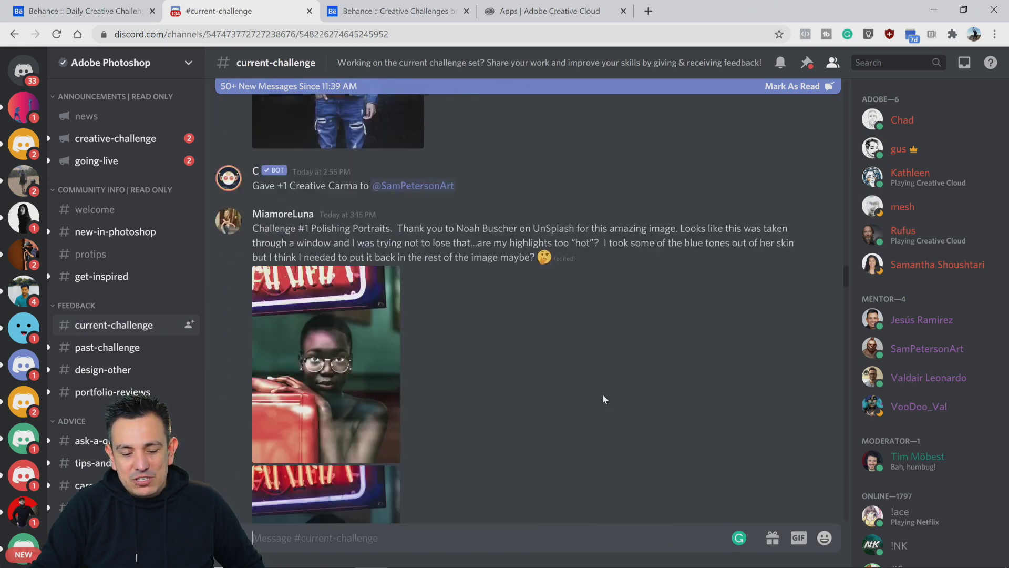
pyautogui.scroll(-20, 601, 394)
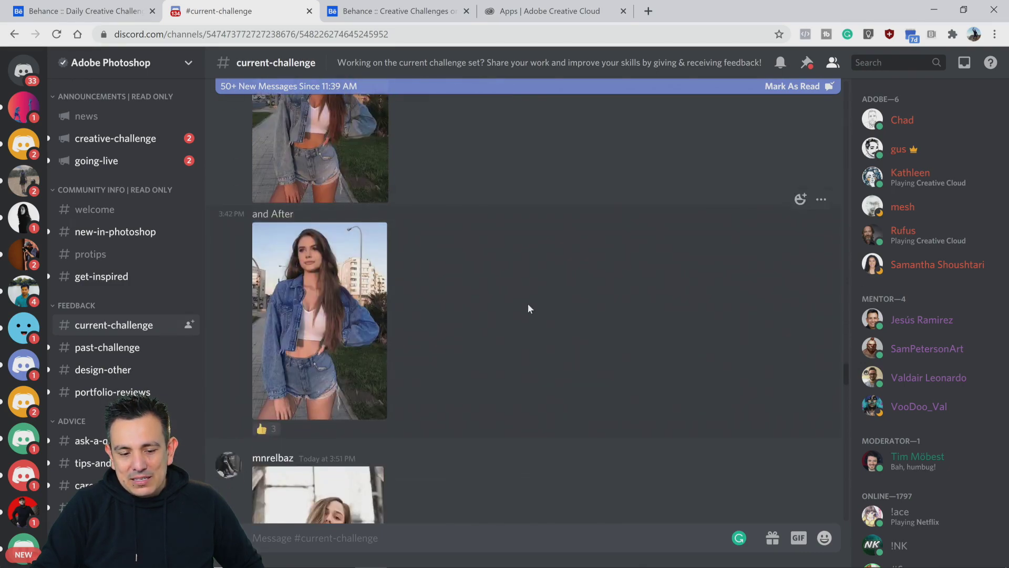
pyautogui.scroll(-9, 527, 307)
pyautogui.scroll(-20, 541, 325)
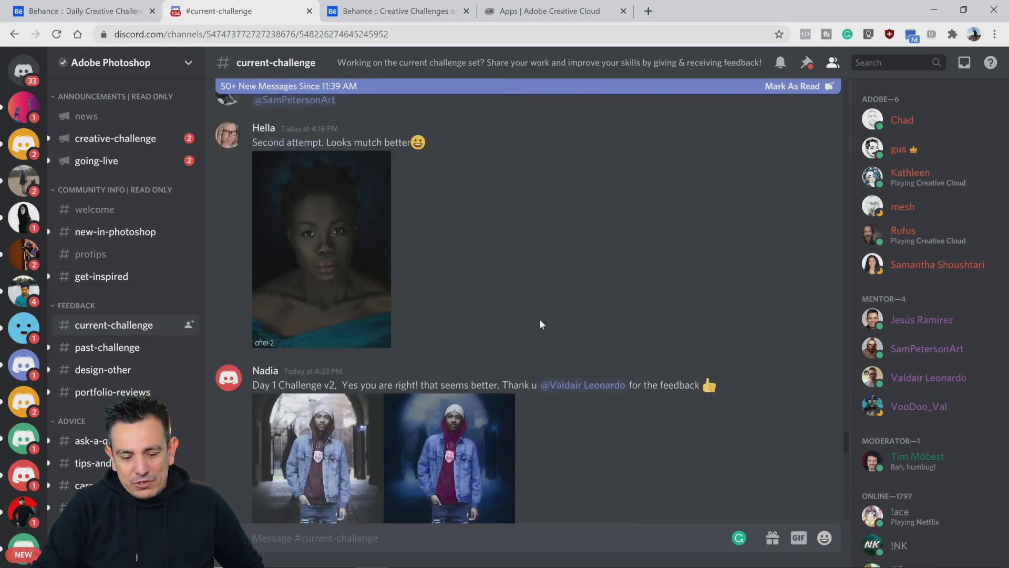
pyautogui.scroll(-15, 540, 320)
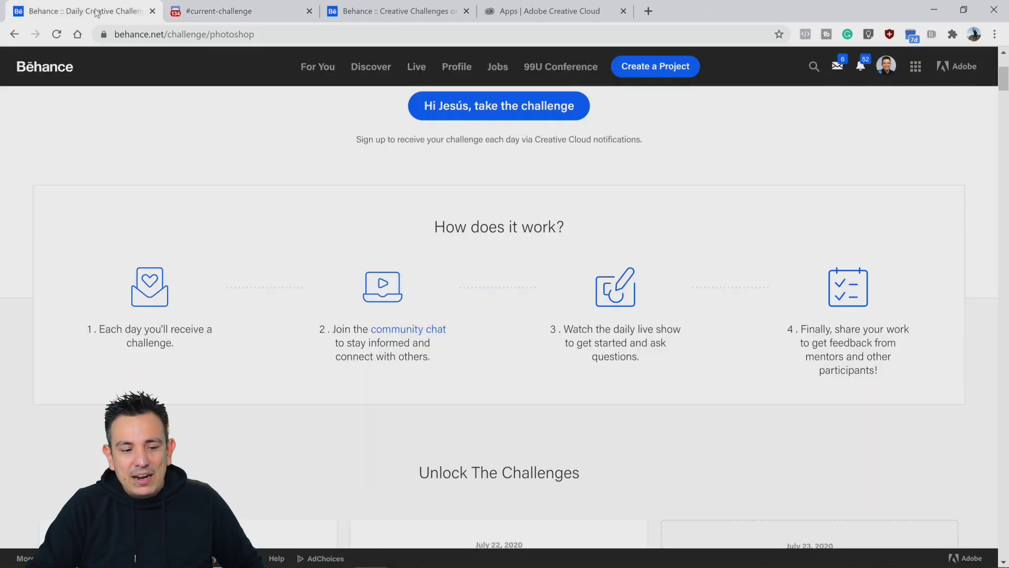
# Step: Open the Color Grading challenge's starter files from Behance's Photoshop Daily Creative Challenge page, then return to that page
pyautogui.click(92, 10)
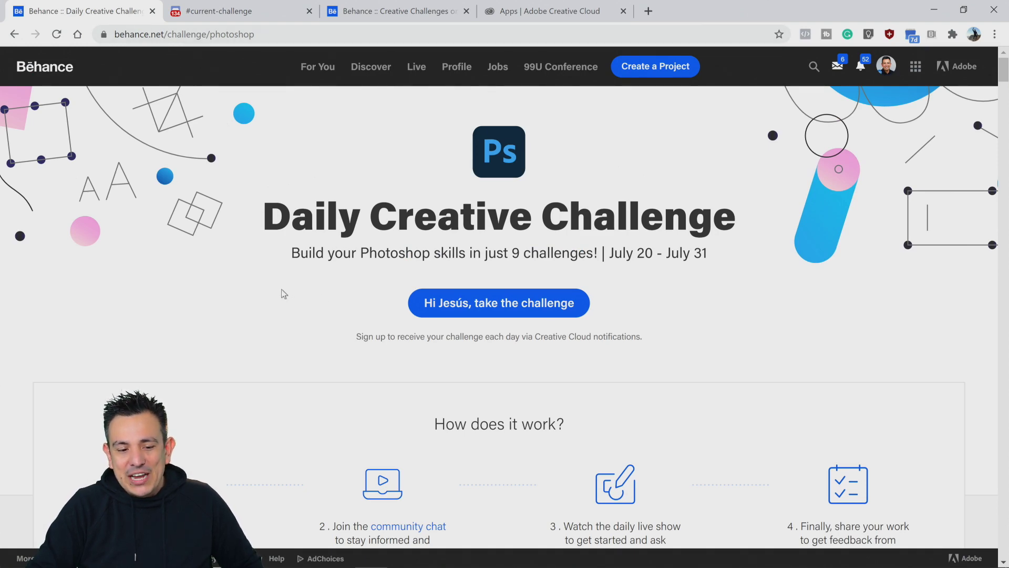
pyautogui.scroll(-12, 298, 279)
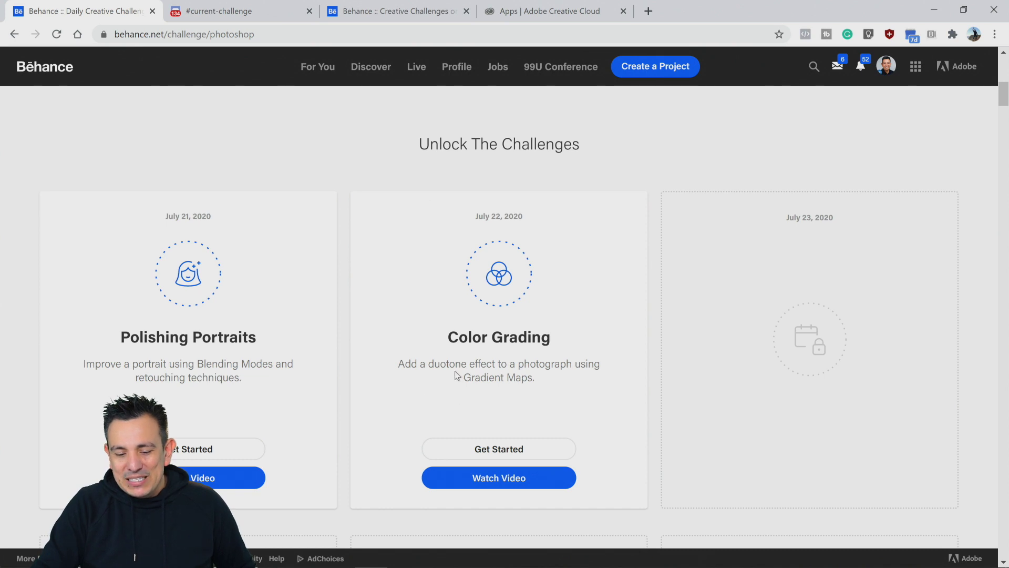
pyautogui.scroll(-1, 505, 367)
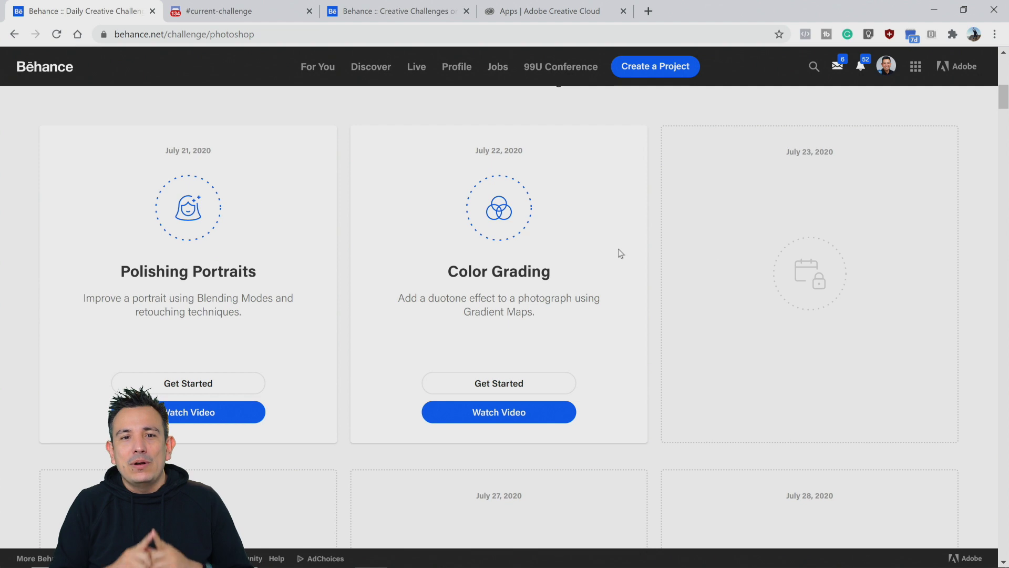
pyautogui.click(502, 385)
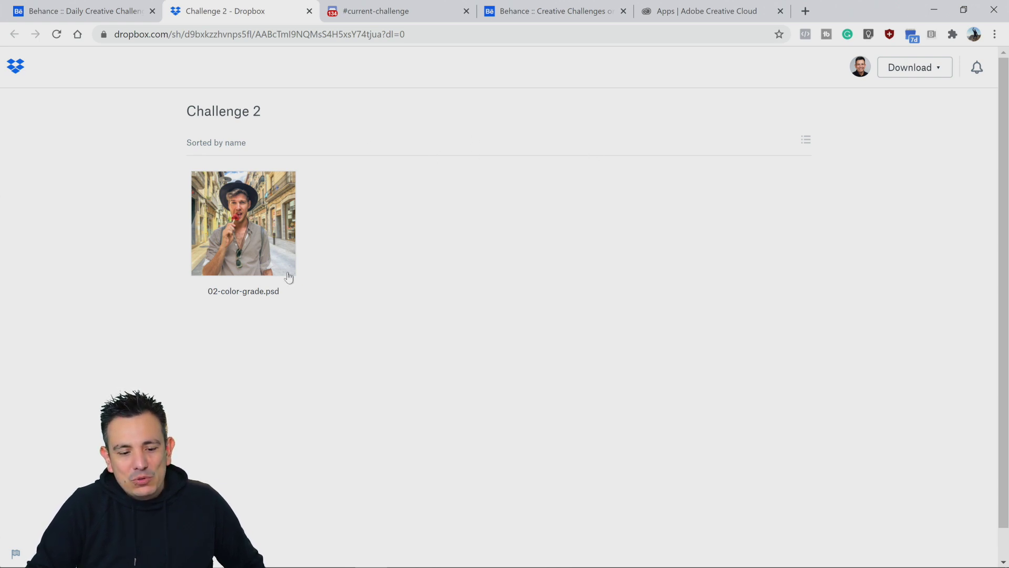
pyautogui.click(112, 8)
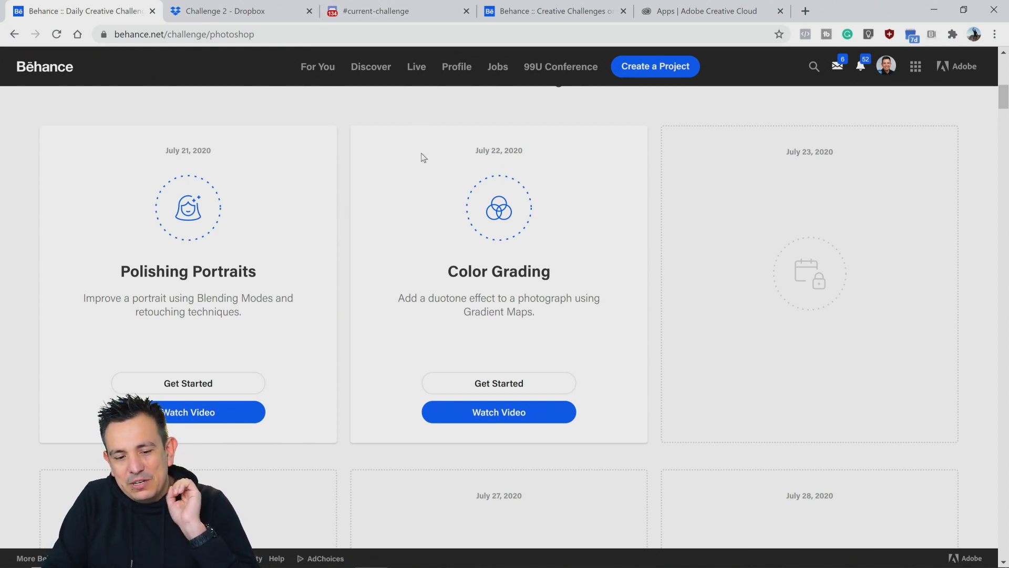
# Step: Browse the curated community projects in Behance's Creative Challenges gallery
pyautogui.click(534, 12)
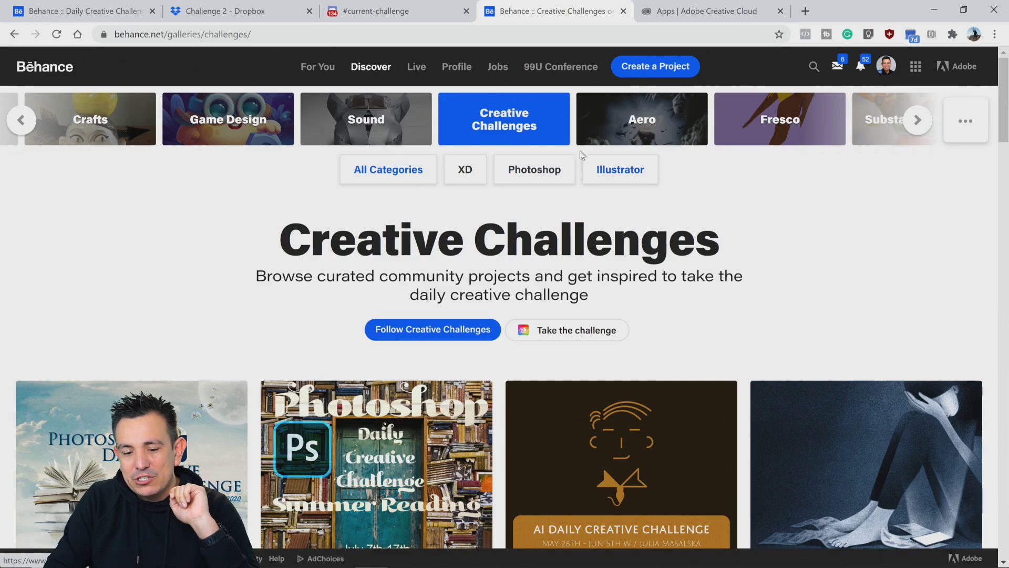
pyautogui.scroll(-1, 248, 323)
pyautogui.scroll(-2, 248, 323)
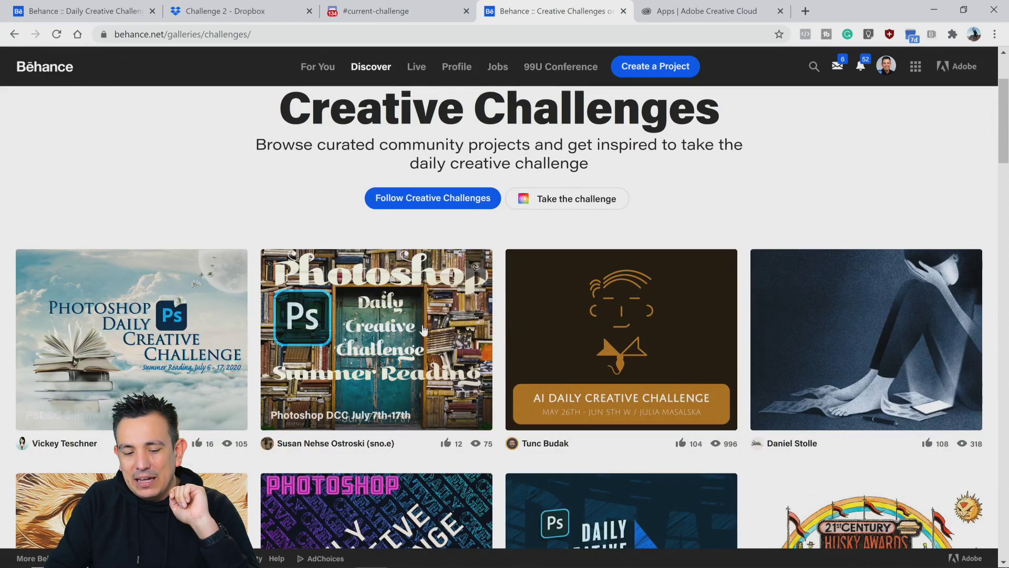
pyautogui.scroll(-1, 911, 346)
pyautogui.scroll(-3, 910, 346)
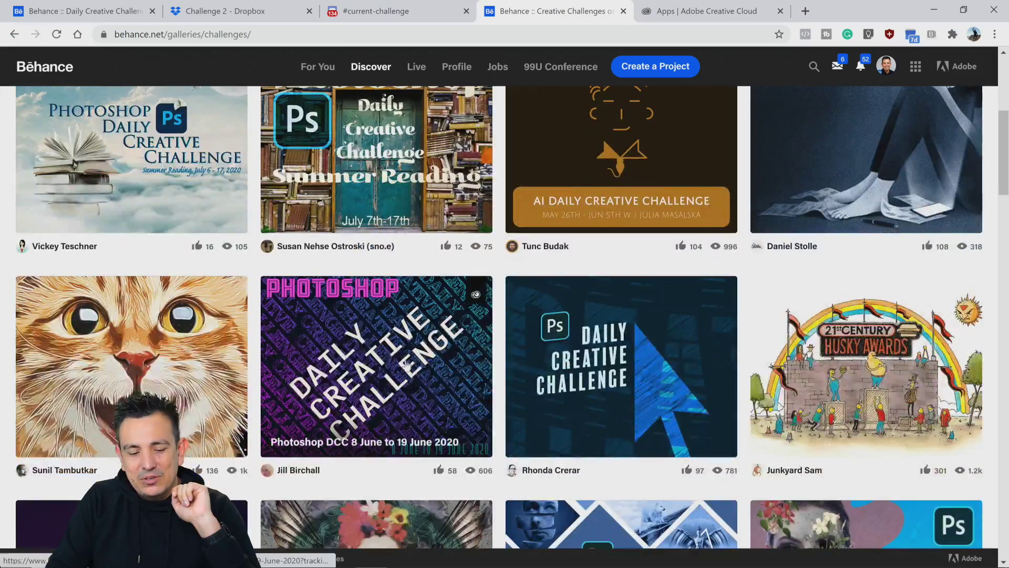
pyautogui.scroll(5, 894, 295)
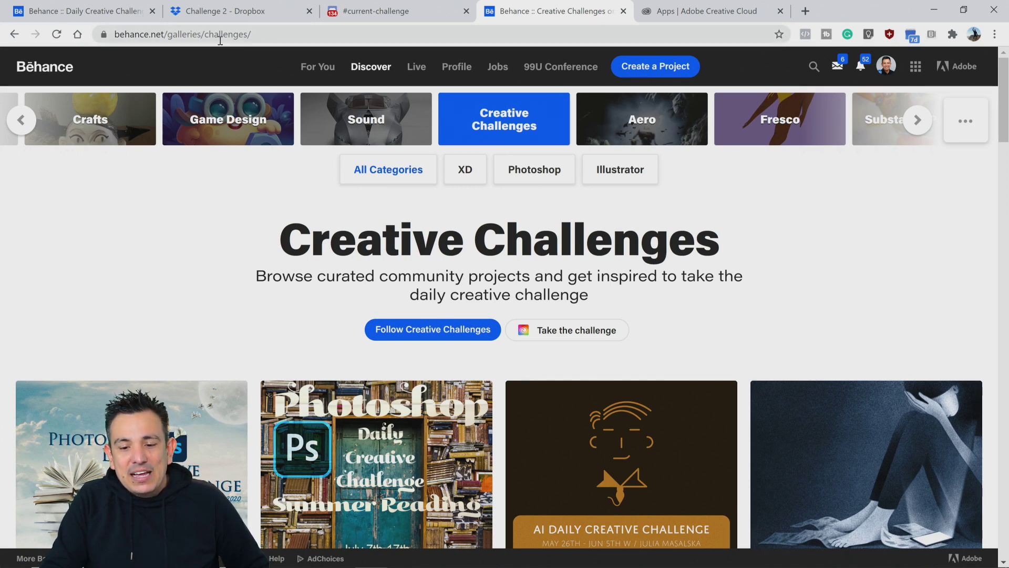
# Step: Reload the Adobe Creative Cloud webcasts page and copy its web address
pyautogui.click(708, 16)
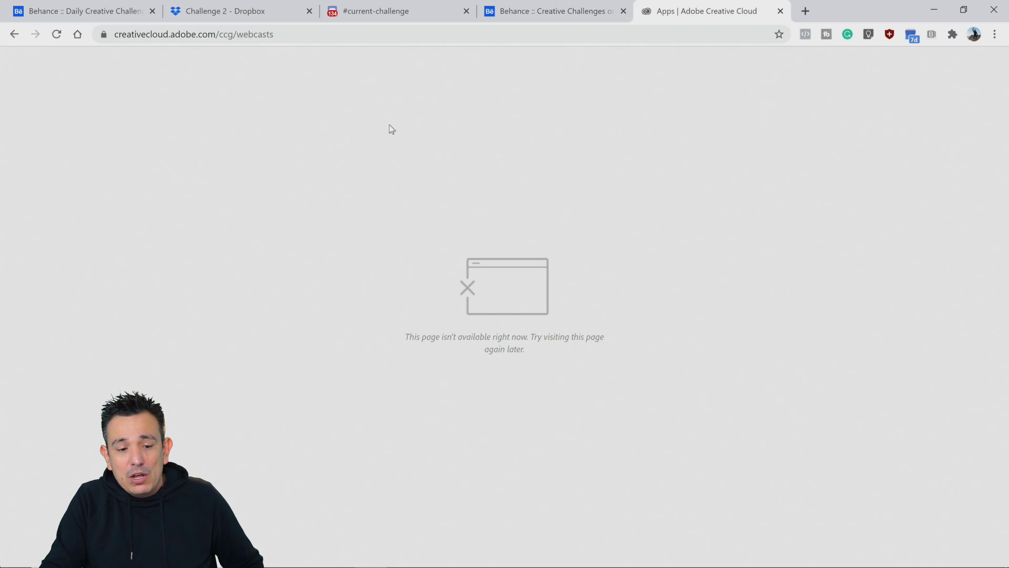
pyautogui.click(57, 34)
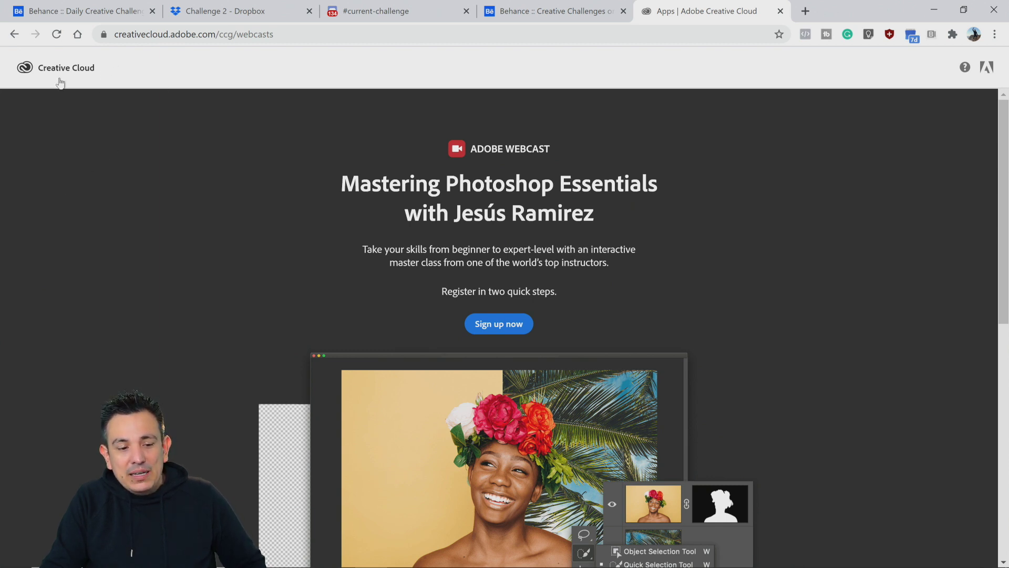
pyautogui.rightClick(187, 34)
pyautogui.click(244, 111)
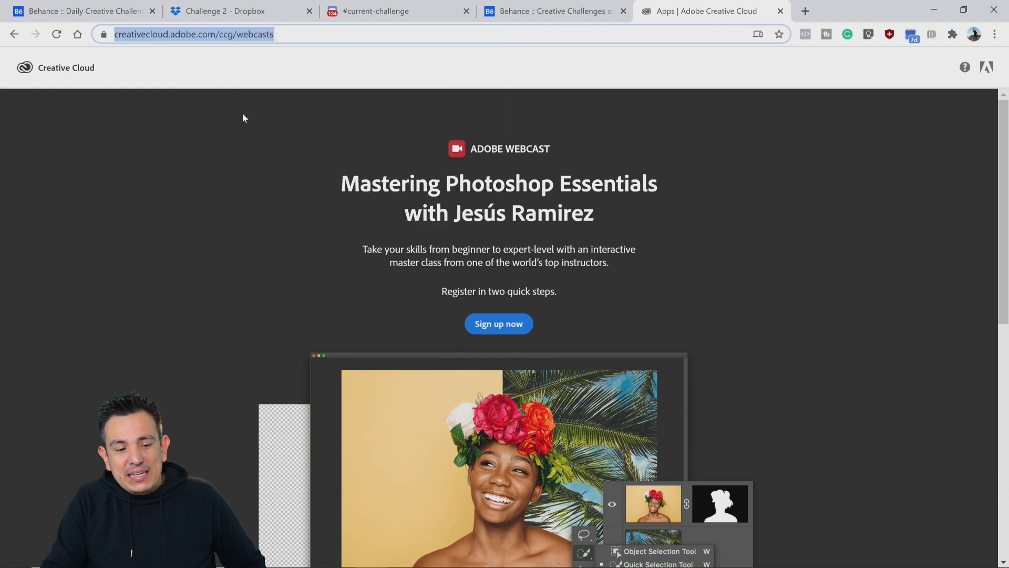
# Step: Open the Color Grading livestream on Behance Live and post the copied webcast link in its chat
pyautogui.click(79, 8)
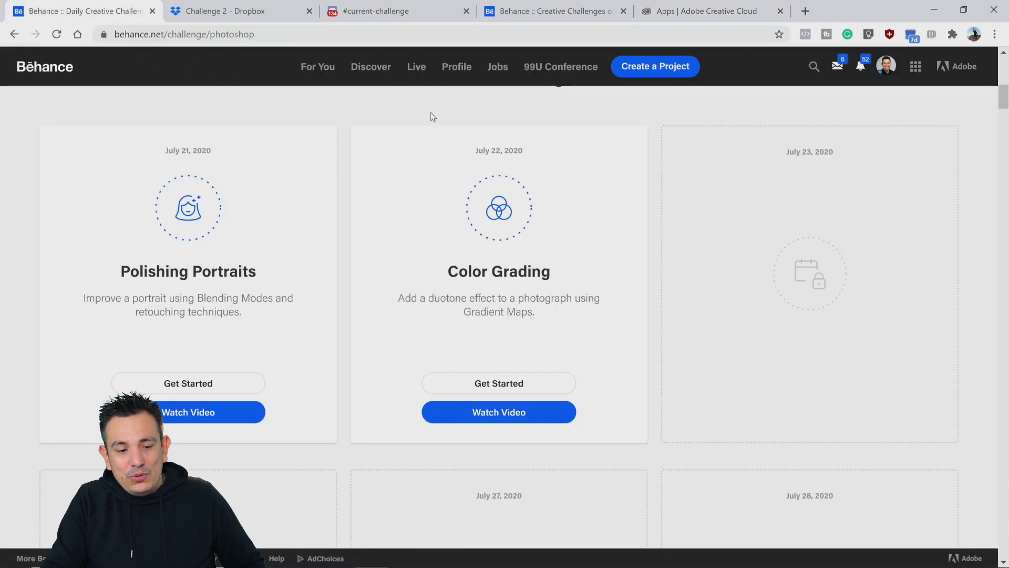
pyautogui.click(389, 76)
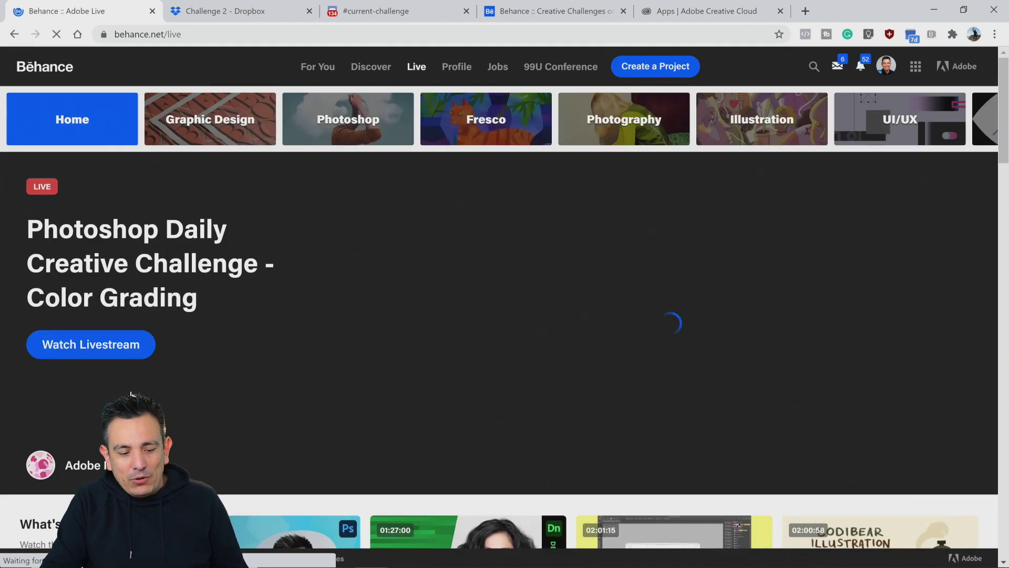
pyautogui.click(121, 344)
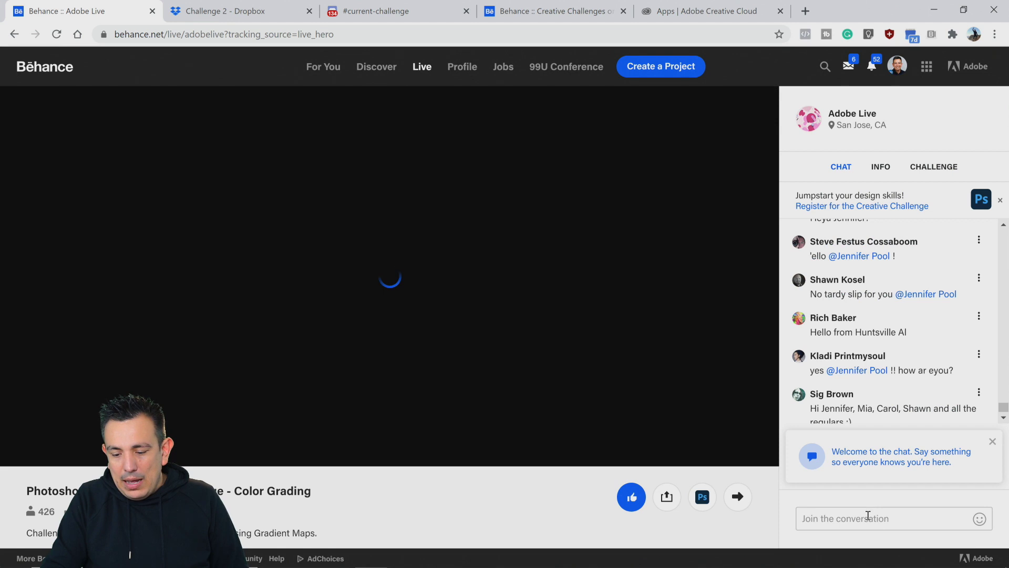
pyautogui.click(868, 518)
pyautogui.hotkey('ctrl', 'v')
pyautogui.press('Return')
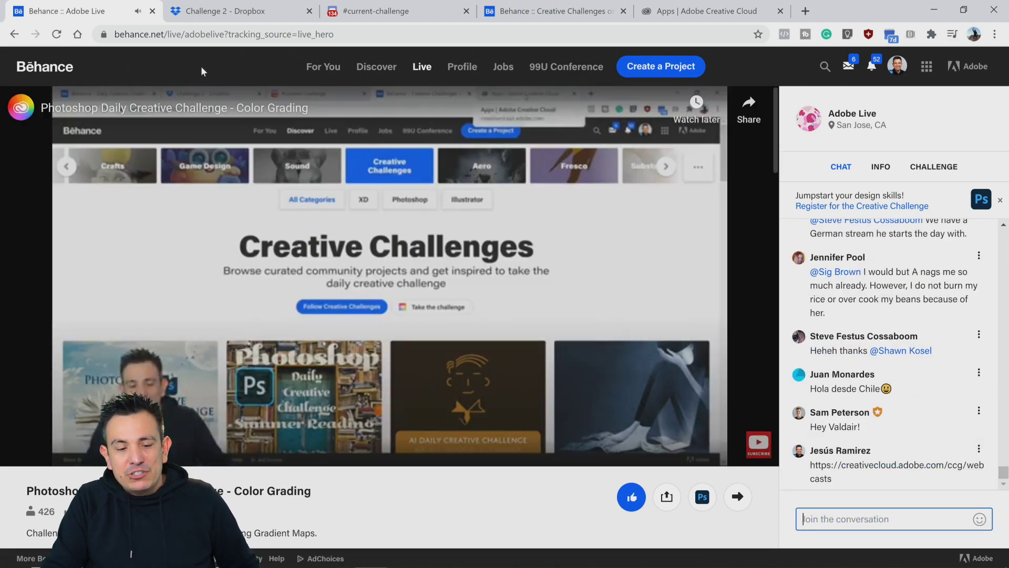
# Step: Return to the Mastering Photoshop Essentials webcast page and review the available registration dates and times
pyautogui.click(220, 11)
pyautogui.click(722, 14)
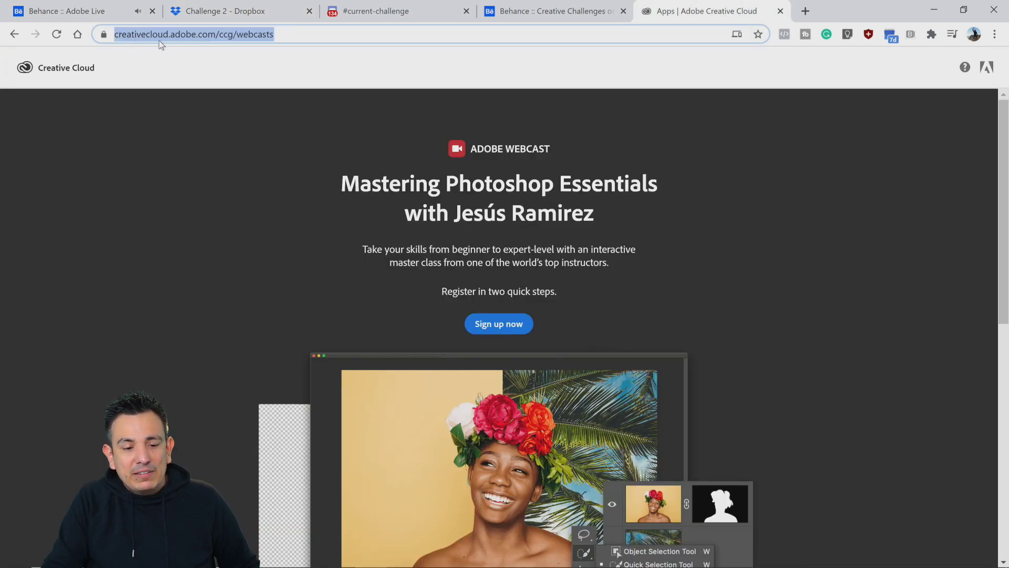
pyautogui.scroll(-8, 220, 52)
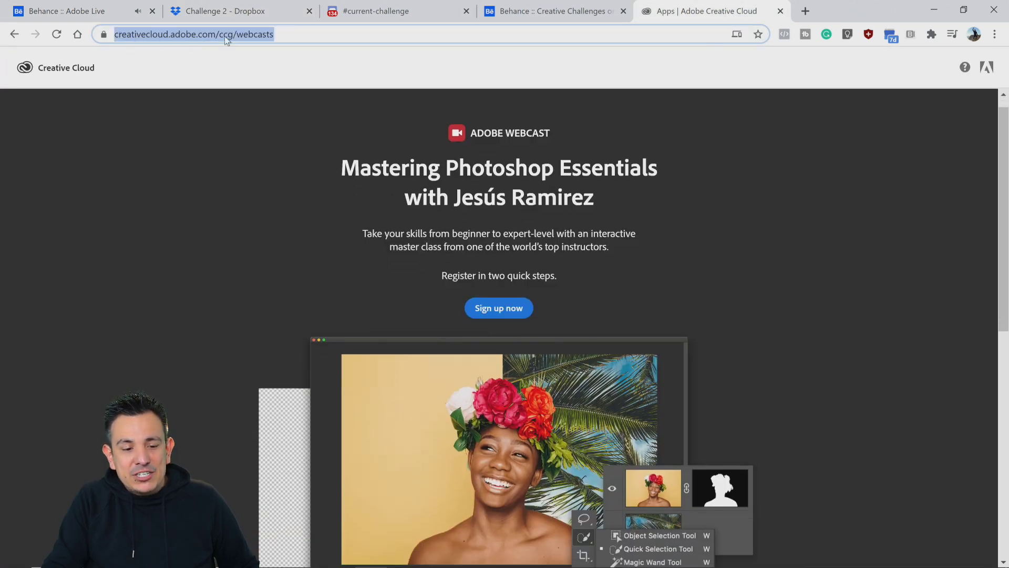
pyautogui.scroll(-2, 232, 282)
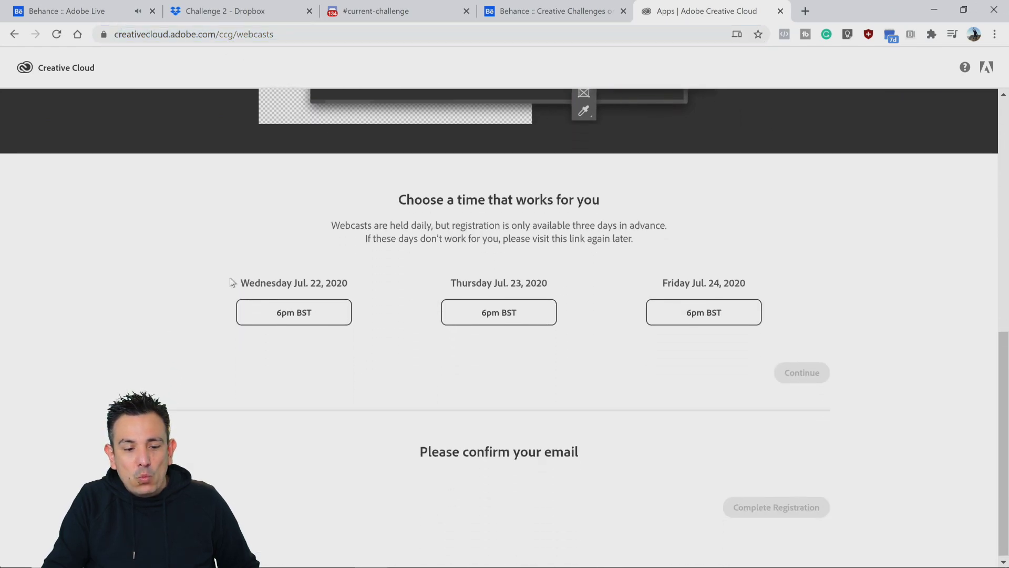
pyautogui.scroll(10, 197, 284)
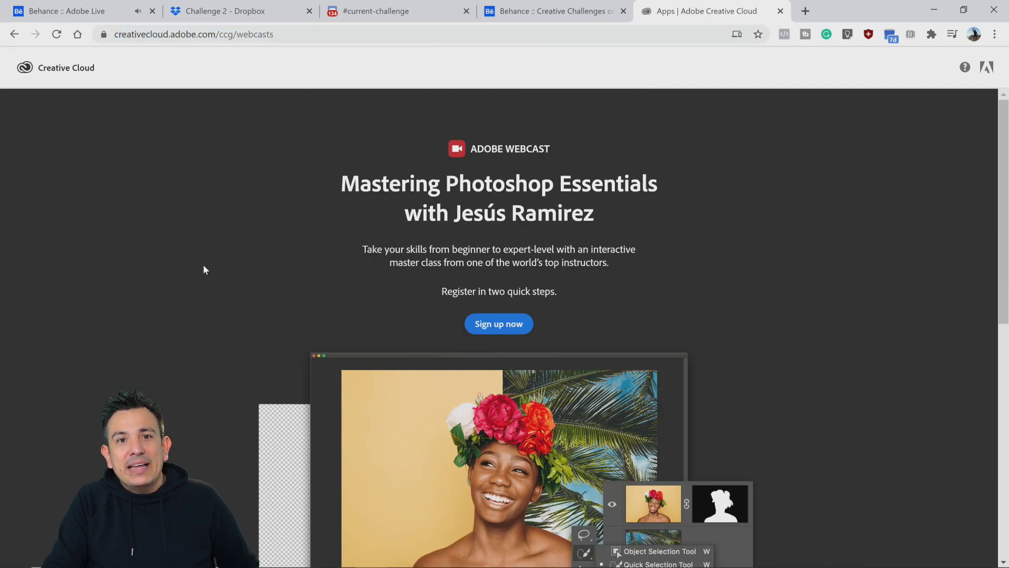
# Step: Switch to Photoshop and duplicate the photo layer in 02-color-grade.psd
pyautogui.click(403, 559)
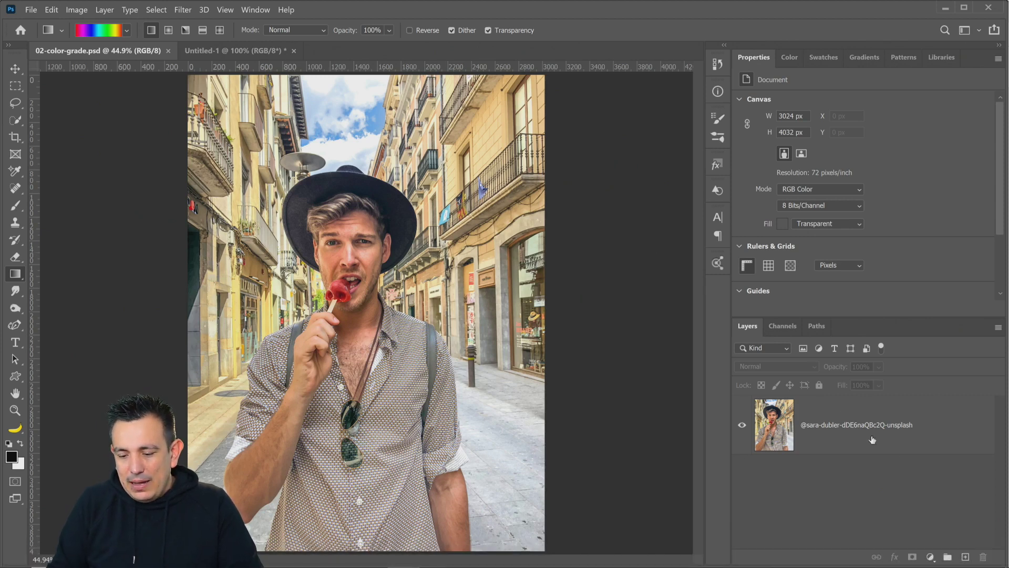
pyautogui.click(823, 440)
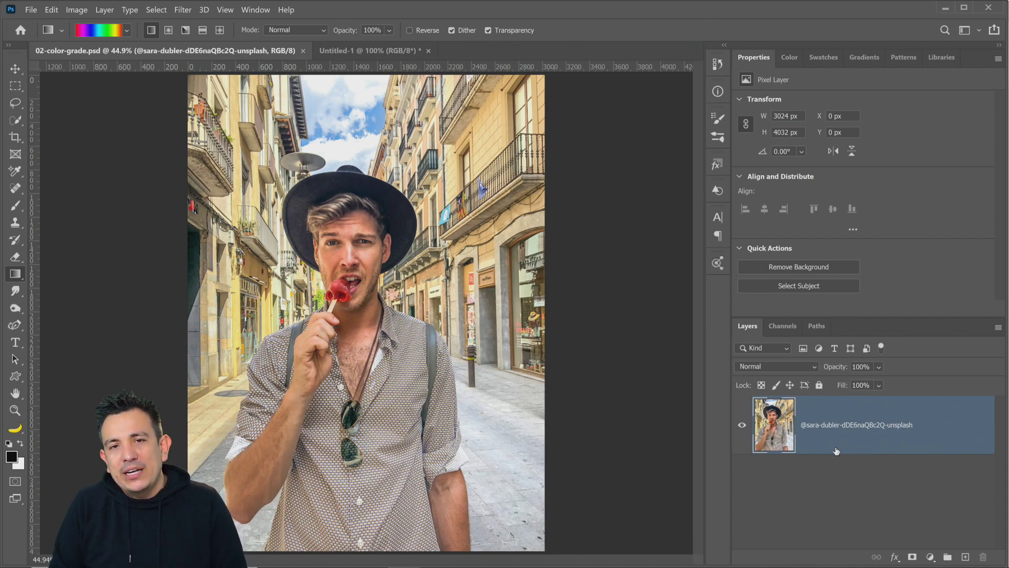
pyautogui.hotkey('ctrl', 'j')
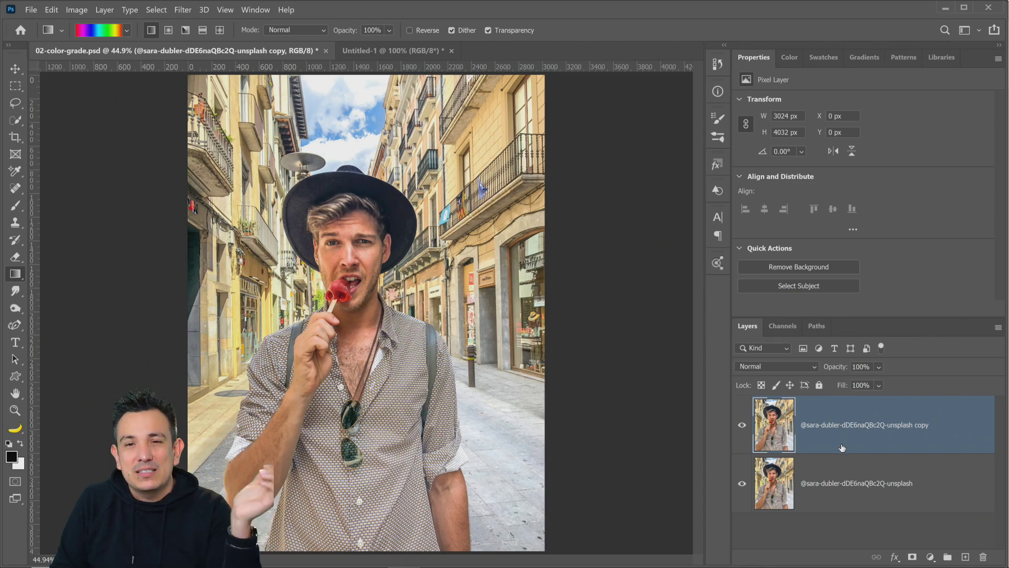
# Step: Hide the original photo layer, keeping the duplicate layer visible and selected for editing
pyautogui.click(741, 425)
pyautogui.click(821, 485)
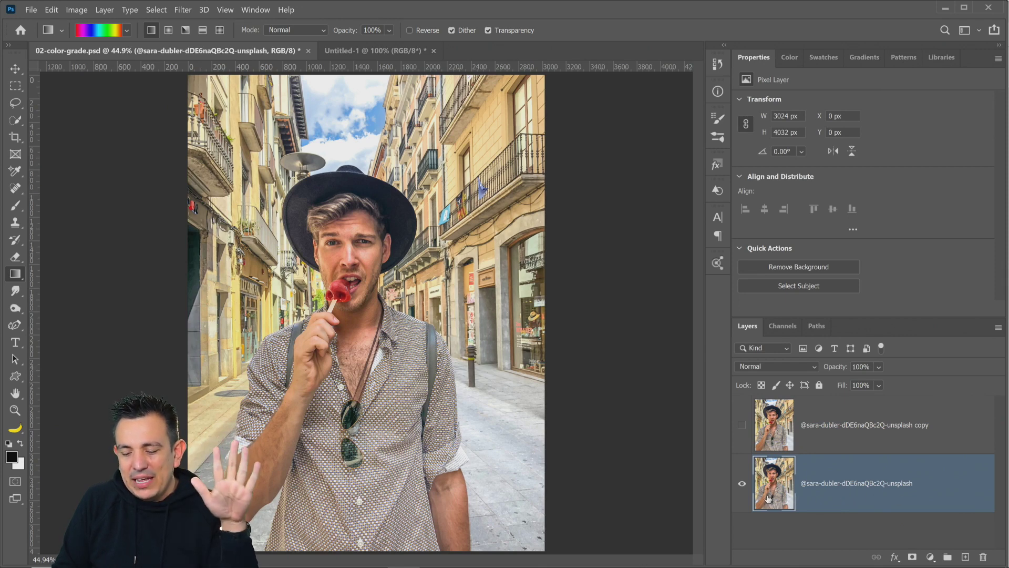
pyautogui.click(742, 484)
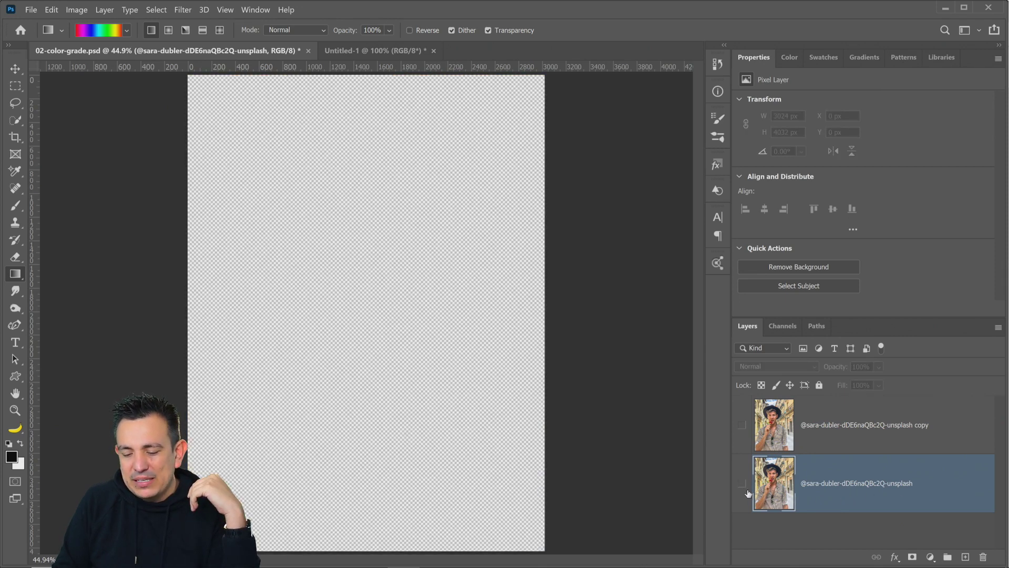
pyautogui.click(741, 425)
pyautogui.click(855, 434)
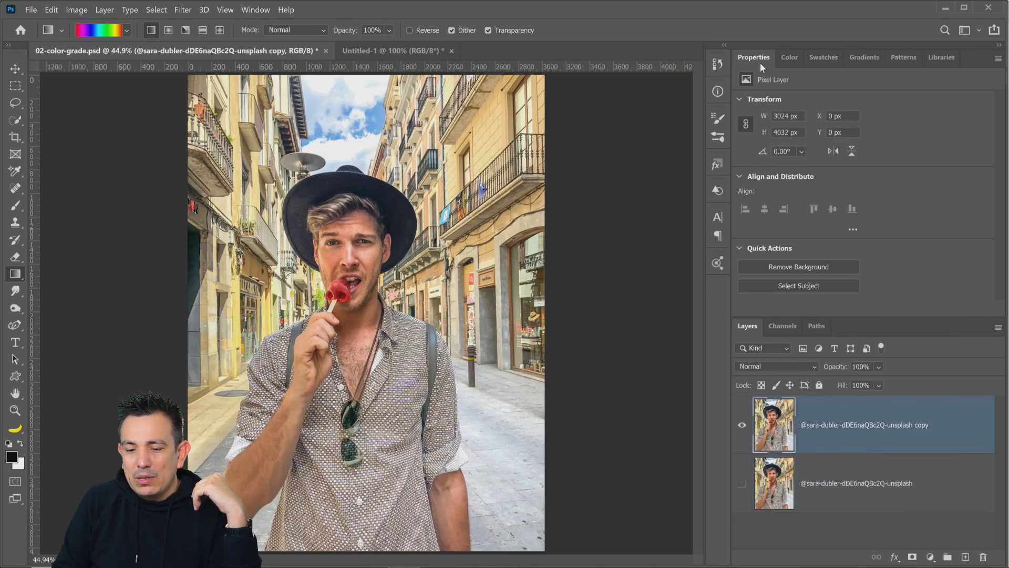
# Step: Remove the duplicate layer's background and paint white on its mask with a 150 px brush to restore the hat crown
pyautogui.click(841, 266)
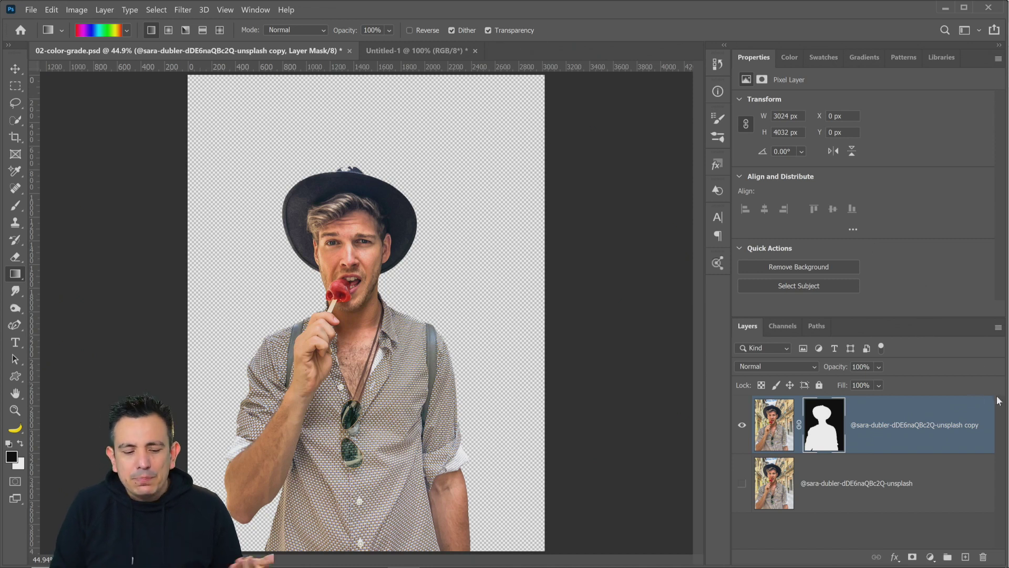
pyautogui.click(14, 410)
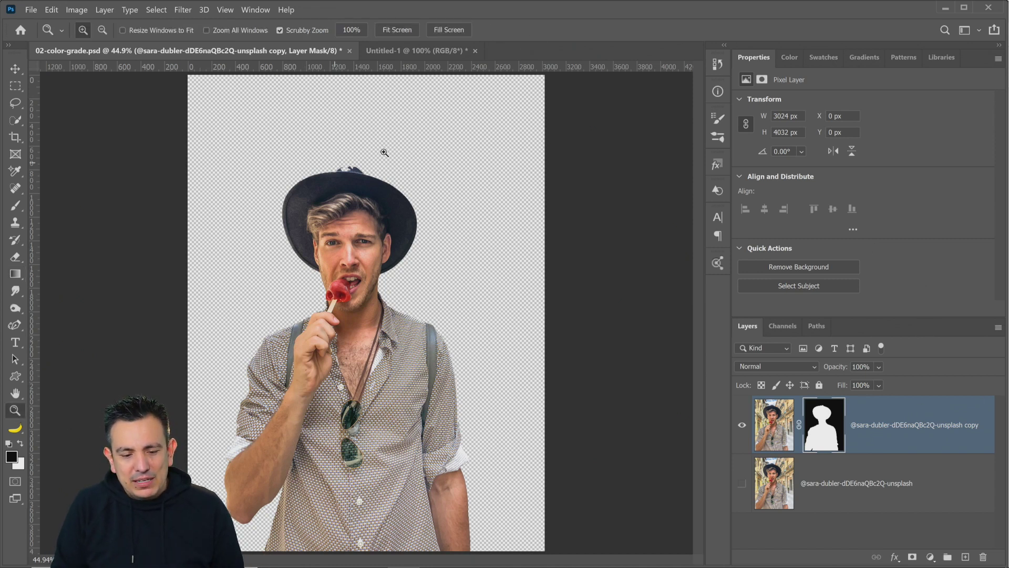
pyautogui.moveTo(352, 161); pyautogui.dragTo(324, 194)
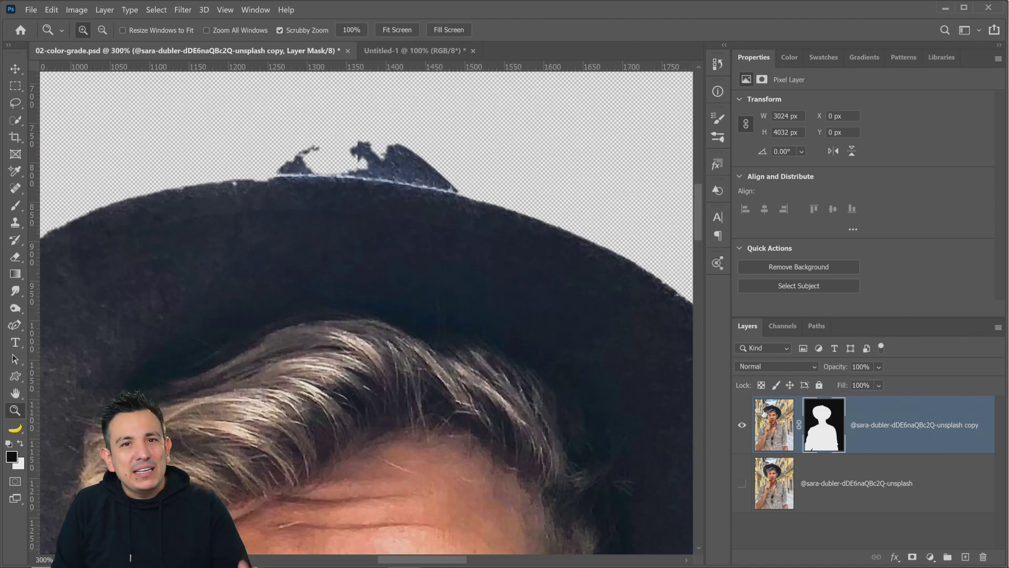
pyautogui.rightClick(16, 205)
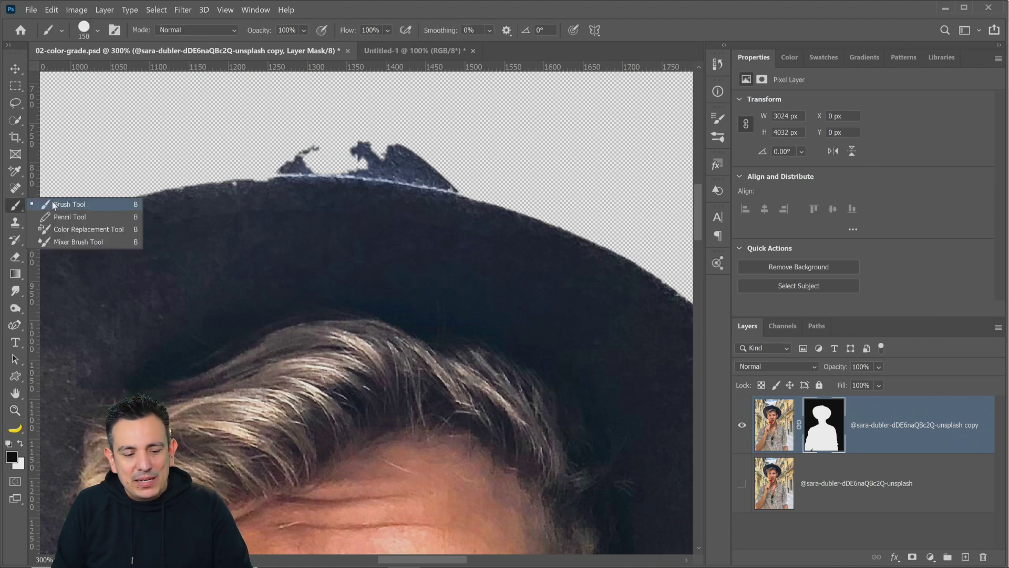
pyautogui.click(68, 201)
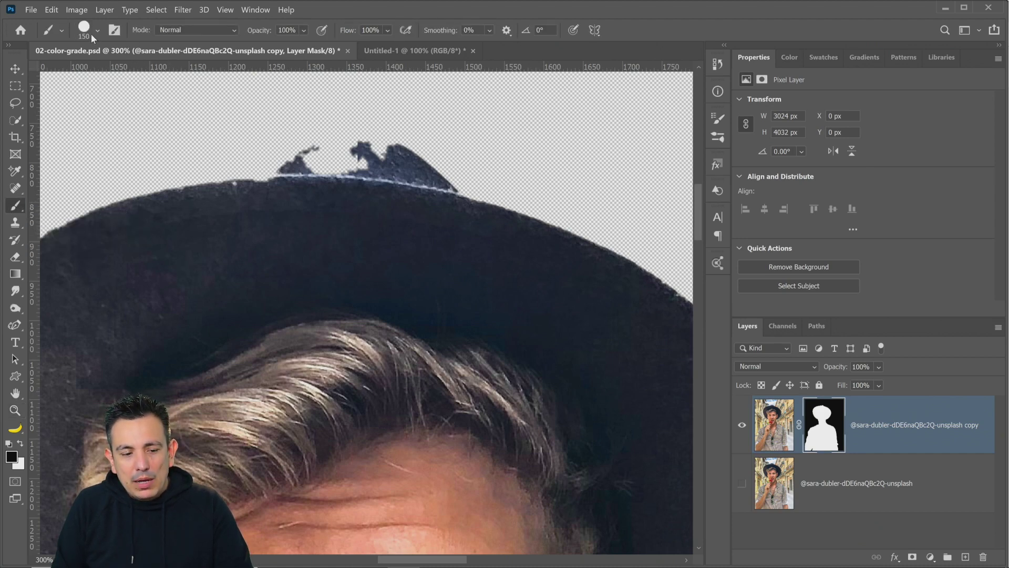
pyautogui.click(21, 444)
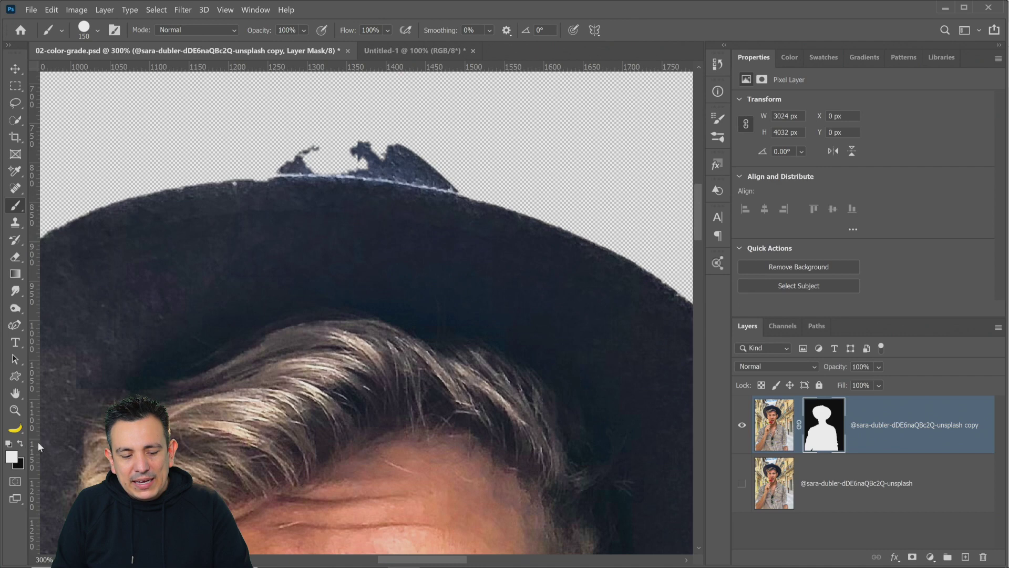
pyautogui.click(337, 207)
pyautogui.moveTo(335, 201)
pyautogui.mouseDown()
pyautogui.moveTo(373, 195)
pyautogui.moveTo(331, 204)
pyautogui.mouseUp()
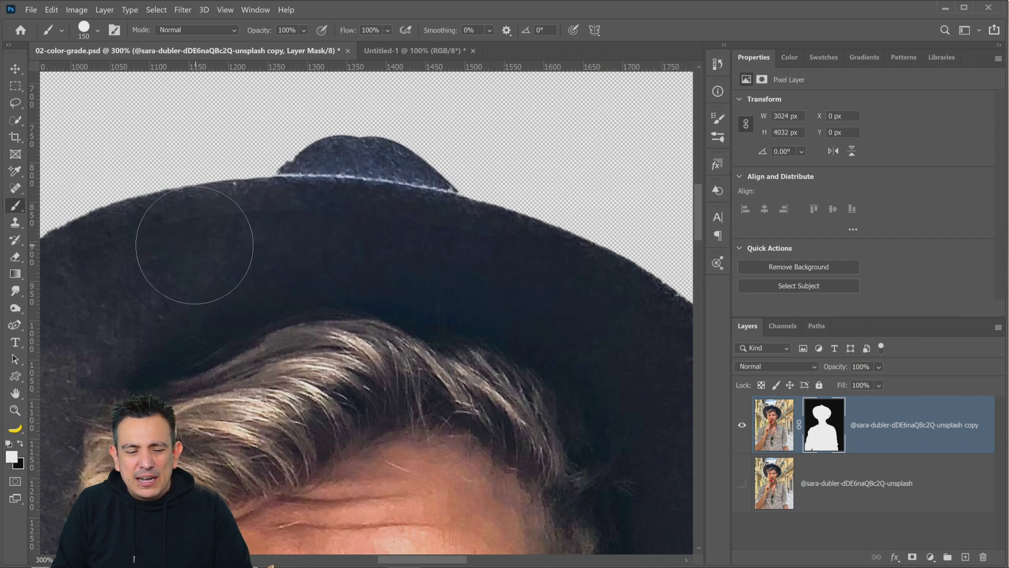
pyautogui.click(16, 396)
pyautogui.doubleClick(16, 396)
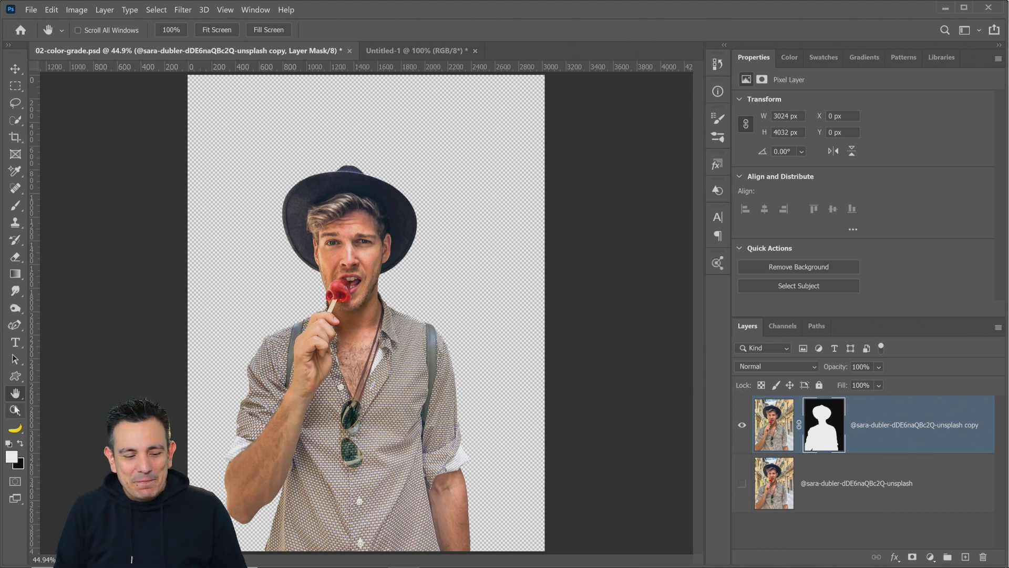
pyautogui.press('z')
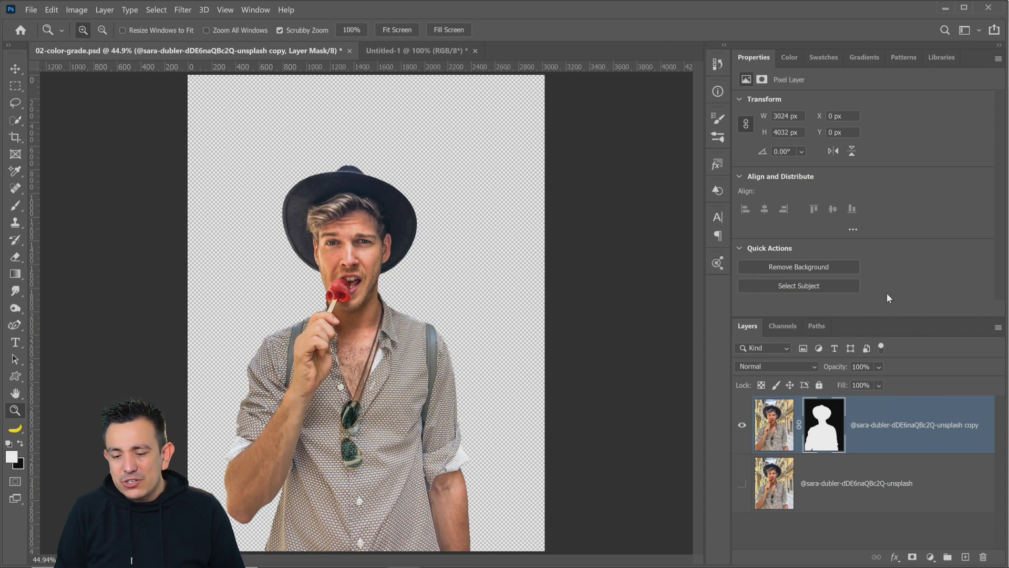
# Step: Open the duplicate layer's mask in Select and Mask and switch the view mode to Black & White
pyautogui.click(830, 417)
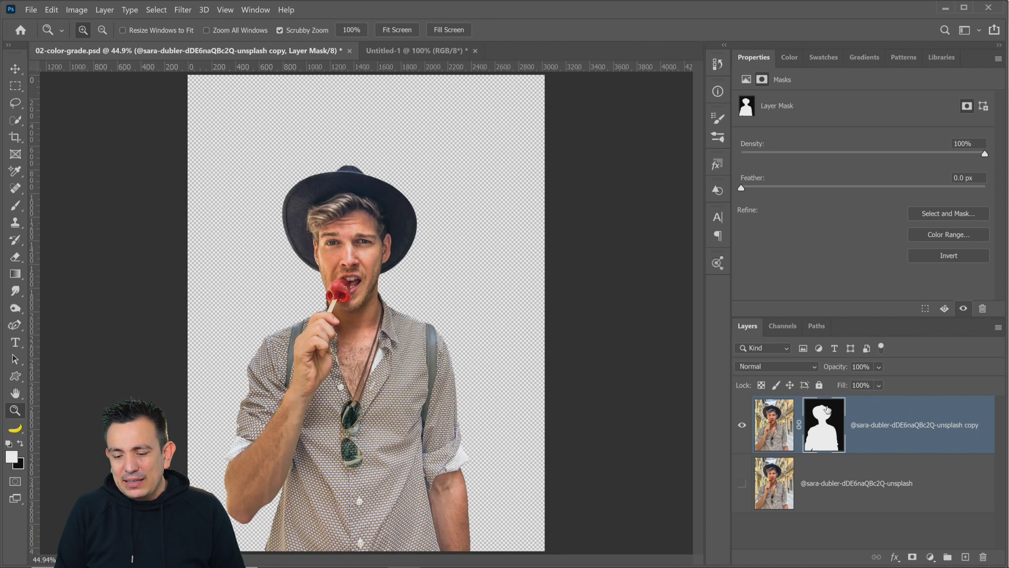
pyautogui.click(957, 215)
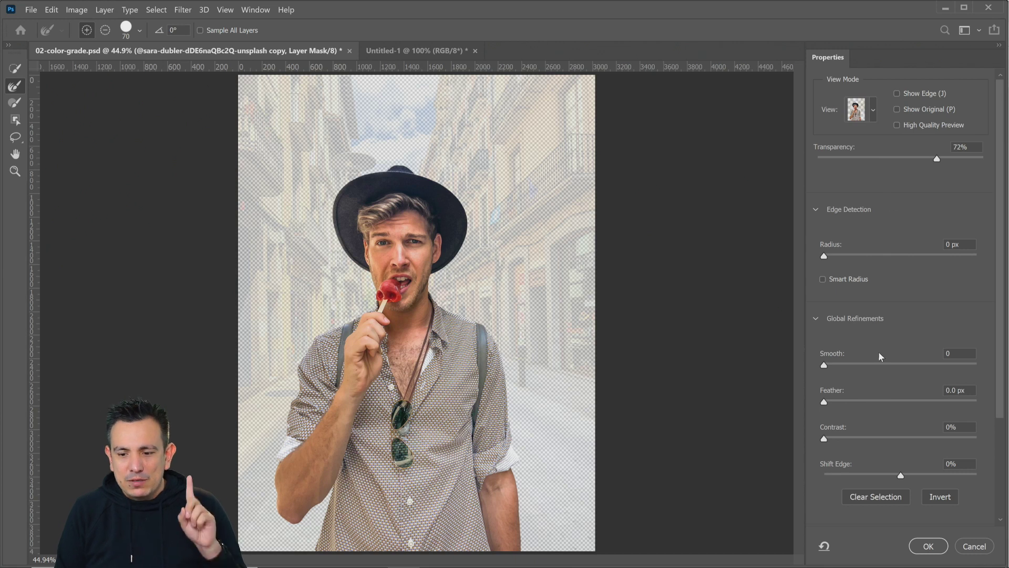
pyautogui.click(873, 111)
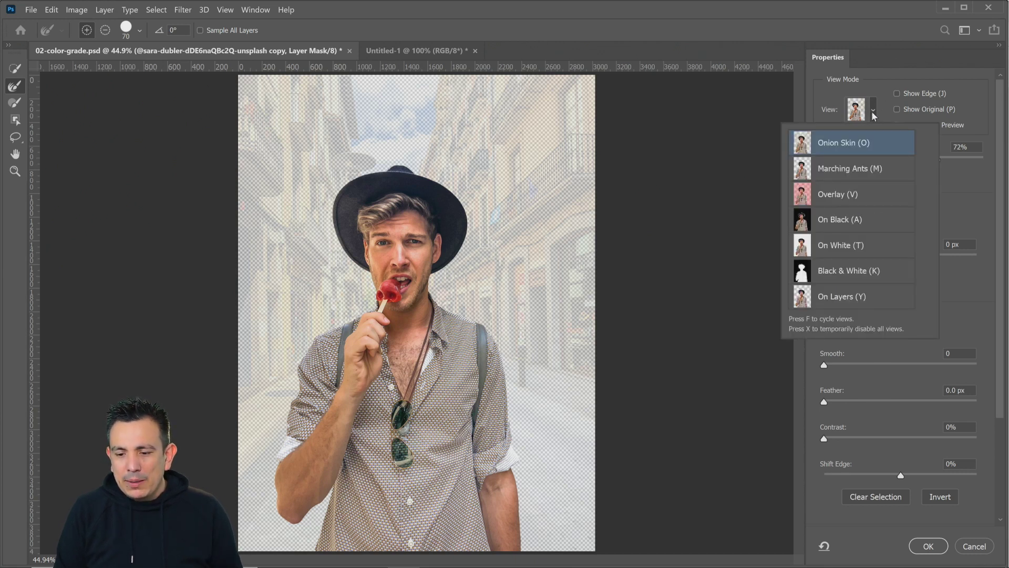
pyautogui.click(845, 279)
# Step: Refine the mask outline around the neck and shoulder with Smooth at 38 and Contrast at 11%
pyautogui.press('z')
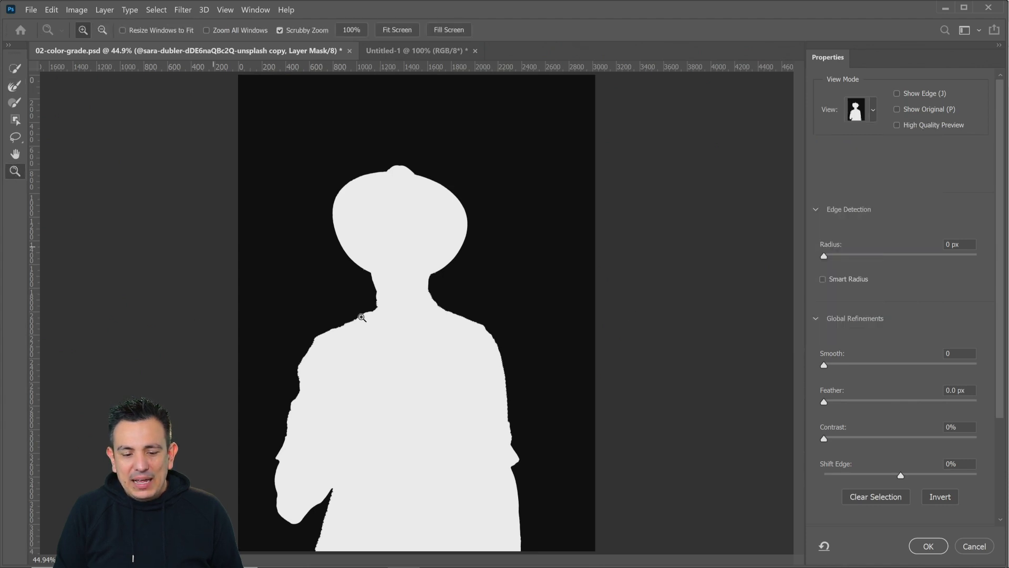
pyautogui.click(361, 316)
pyautogui.click(362, 318)
pyautogui.click(362, 318)
pyautogui.click(362, 318)
pyautogui.click(388, 312)
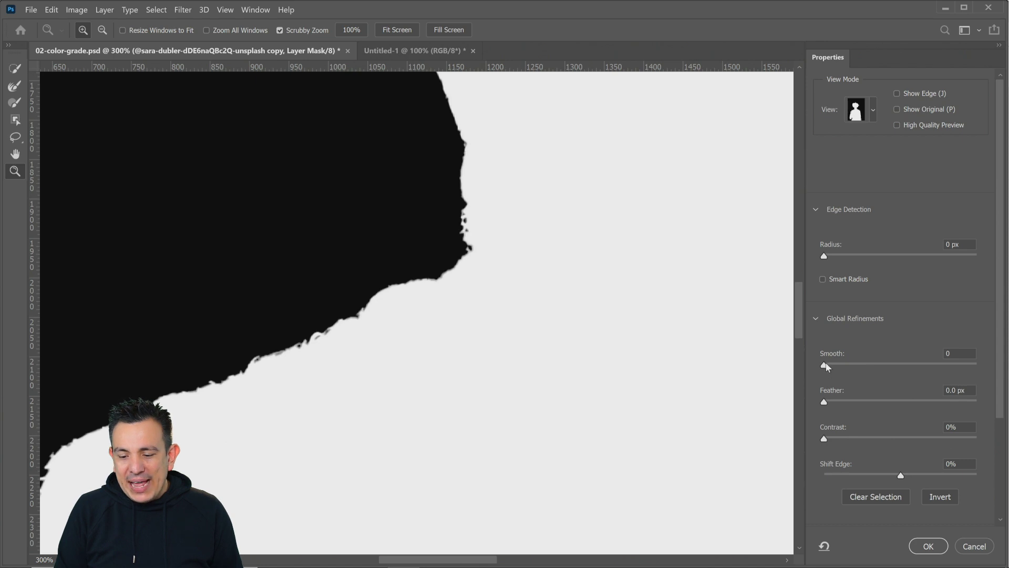
pyautogui.moveTo(824, 364); pyautogui.dragTo(859, 368)
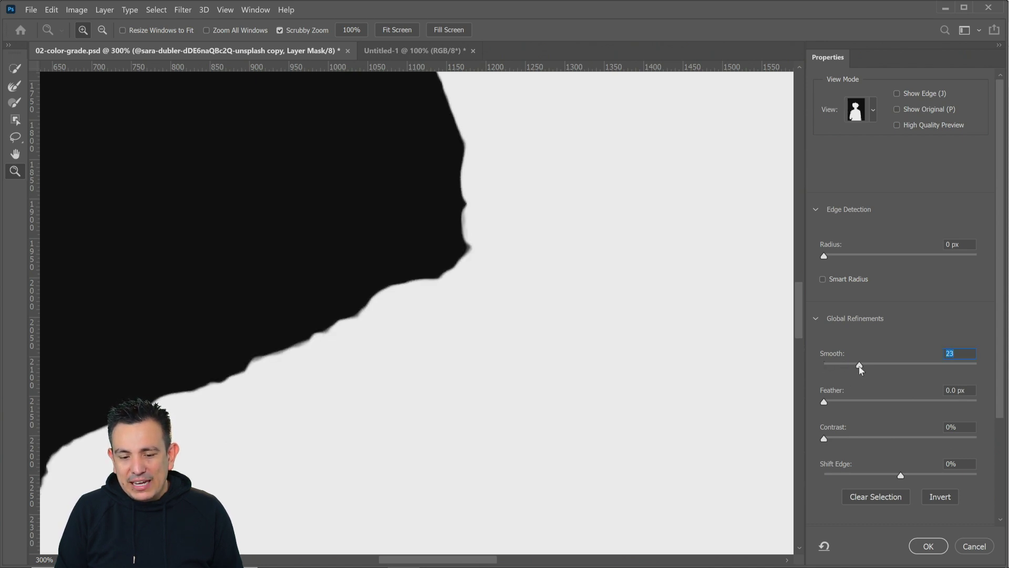
pyautogui.moveTo(860, 370); pyautogui.dragTo(759, 379)
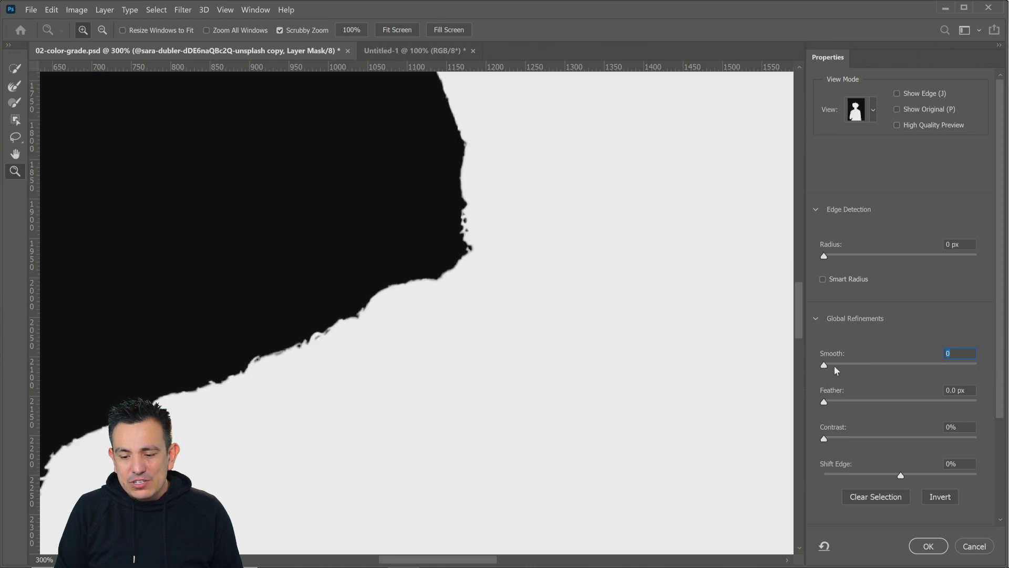
pyautogui.moveTo(836, 371); pyautogui.dragTo(861, 367)
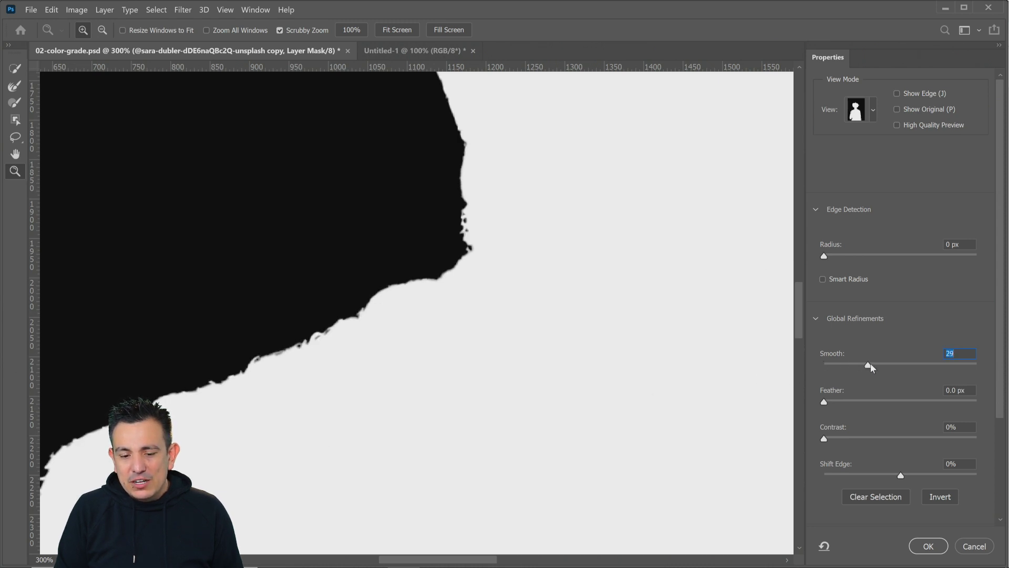
pyautogui.click(874, 363)
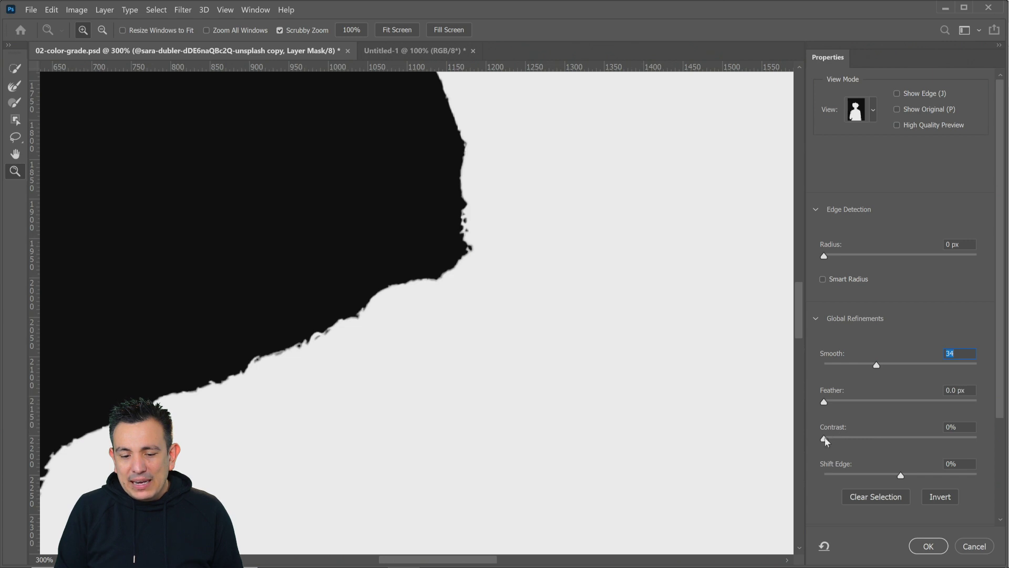
pyautogui.moveTo(837, 435); pyautogui.dragTo(840, 438)
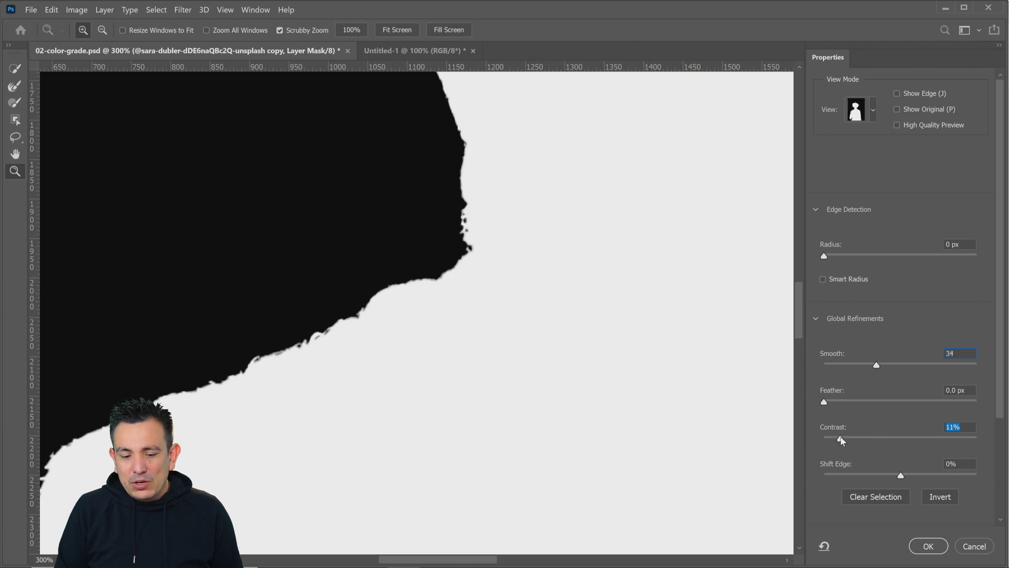
pyautogui.click(882, 364)
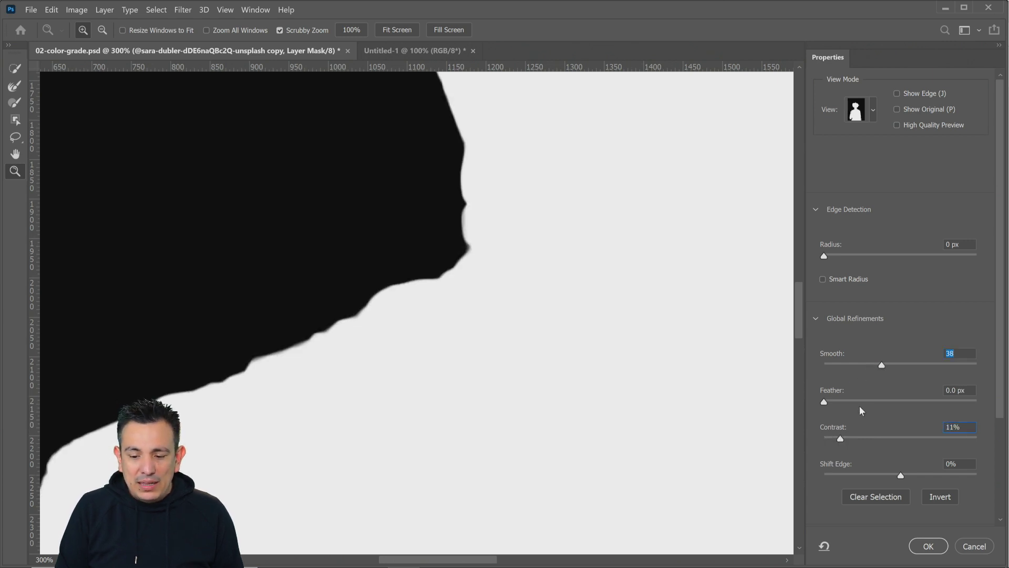
# Step: Set the mask's Contrast to 23%, shift its edge slightly inward and apply the refinement
pyautogui.moveTo(848, 438); pyautogui.dragTo(860, 438)
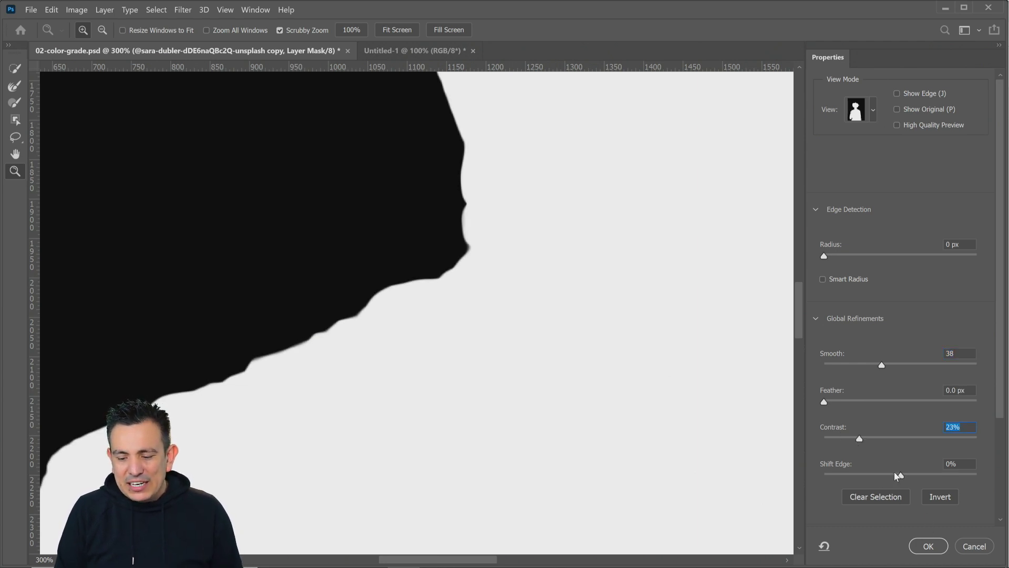
pyautogui.moveTo(899, 474); pyautogui.dragTo(890, 475)
pyautogui.click(928, 546)
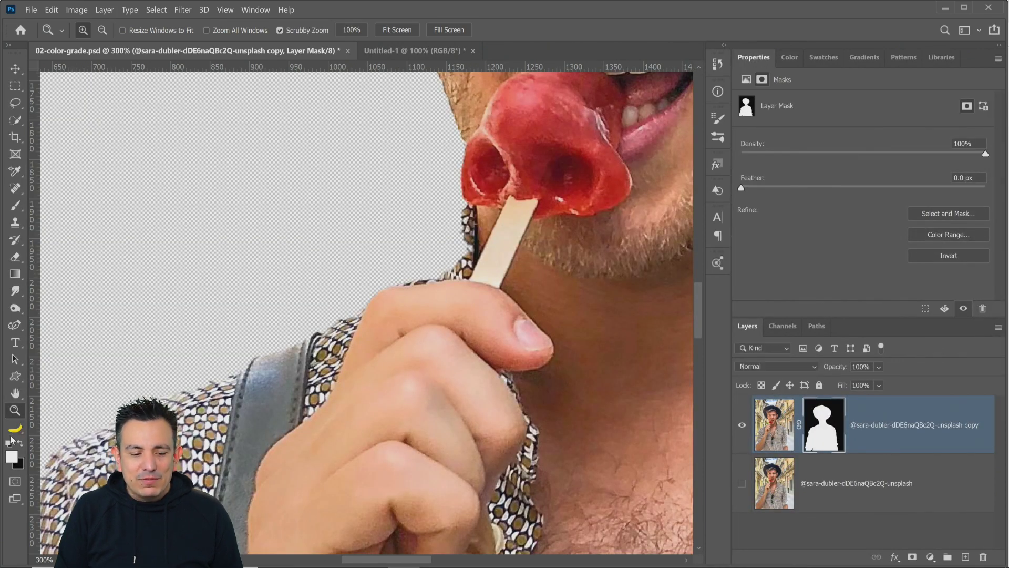
pyautogui.doubleClick(14, 413)
pyautogui.rightClick(517, 272)
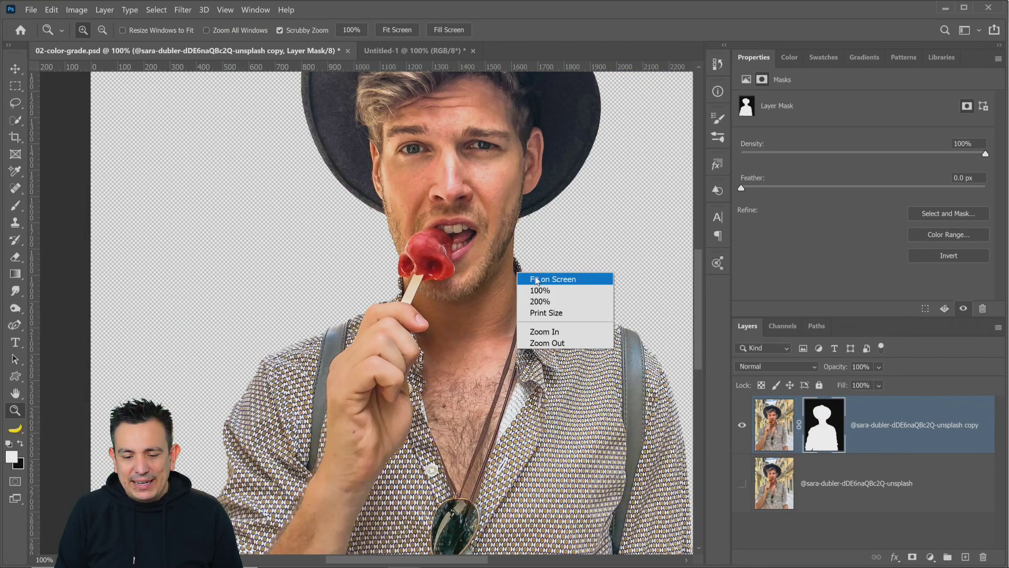
pyautogui.click(548, 280)
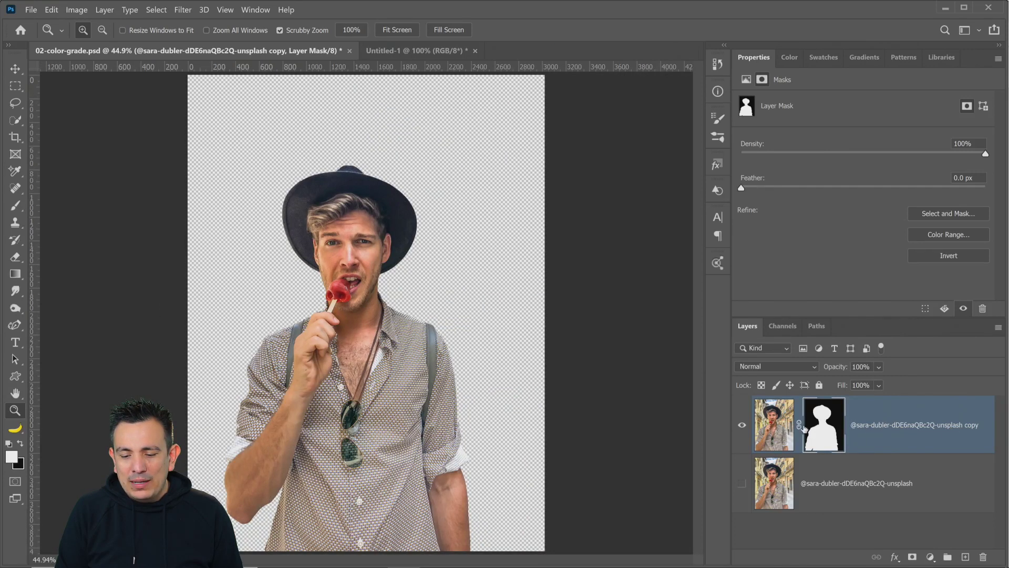
# Step: Hide the masked copy and briefly show the original photo layer, leaving both layers hidden
pyautogui.click(739, 431)
pyautogui.click(741, 481)
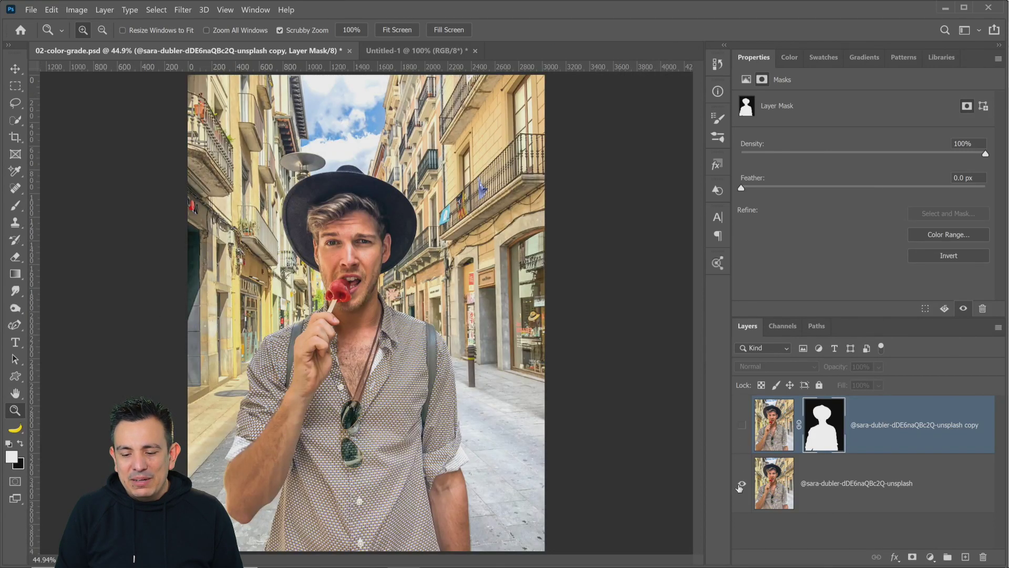
pyautogui.click(741, 483)
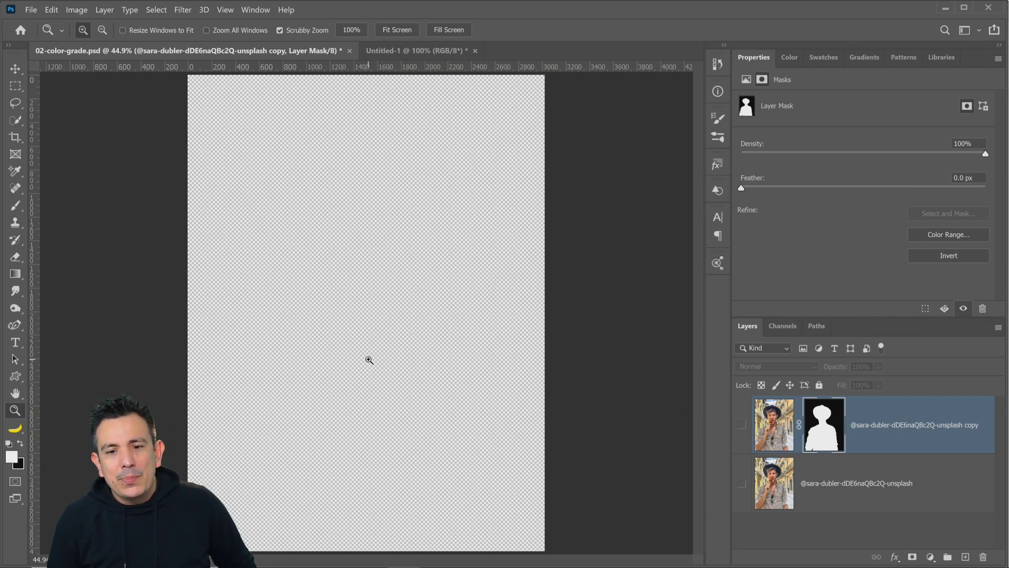
pyautogui.click(266, 11)
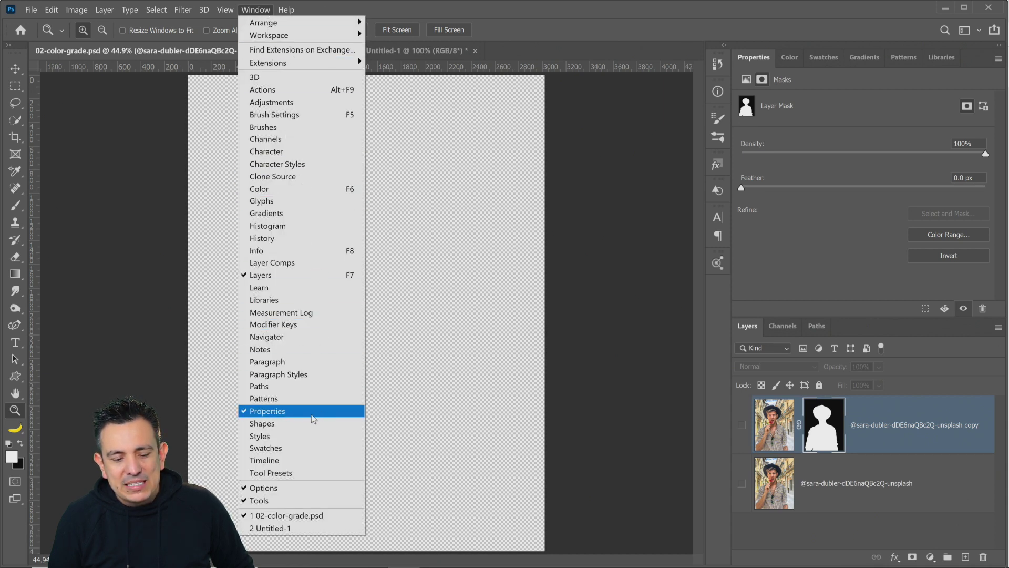
pyautogui.click(742, 321)
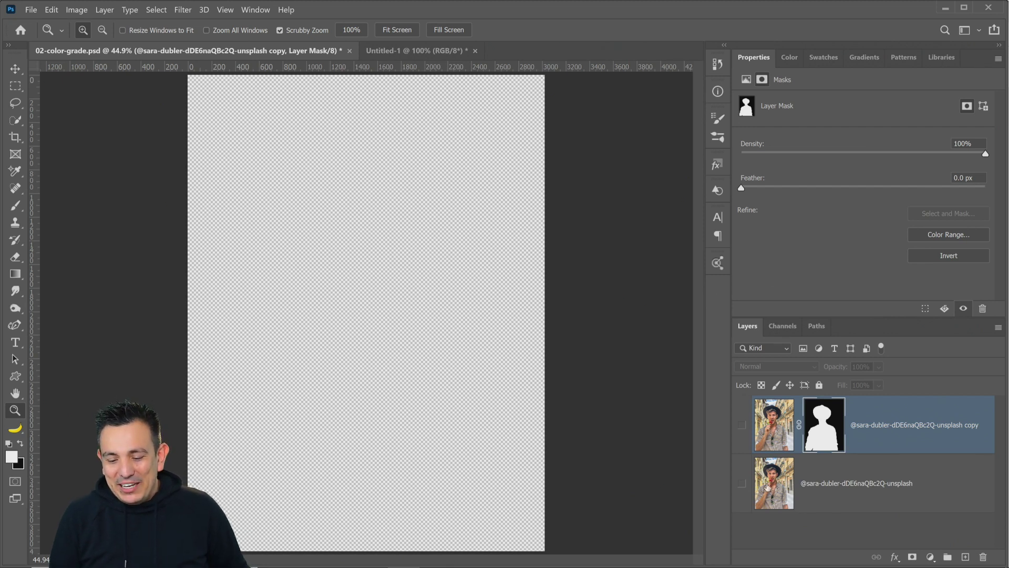
# Step: Show the original photo layer, keep the masked copy hidden and select the original layer for editing
pyautogui.click(741, 483)
pyautogui.click(742, 425)
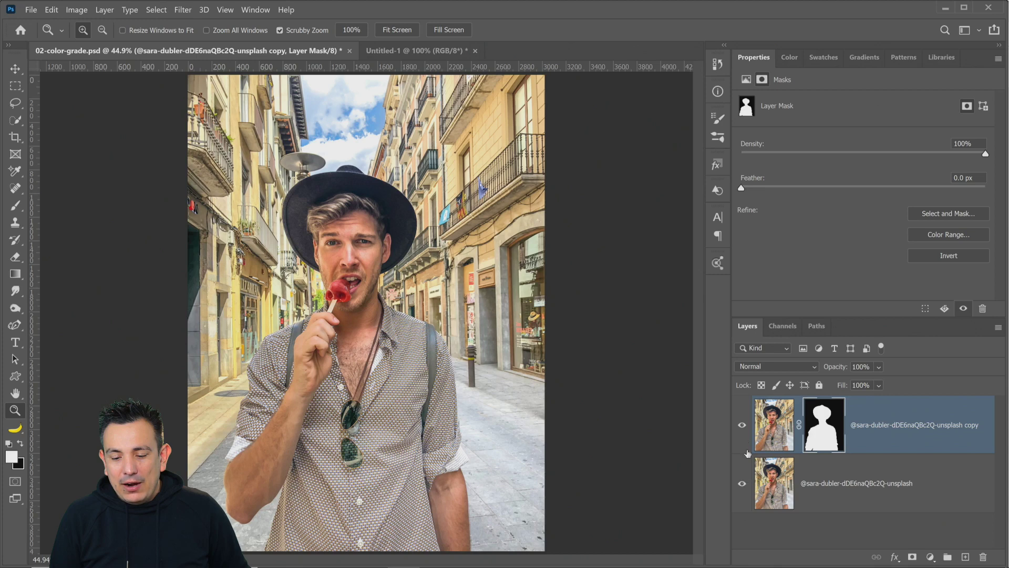
pyautogui.click(742, 424)
pyautogui.click(893, 499)
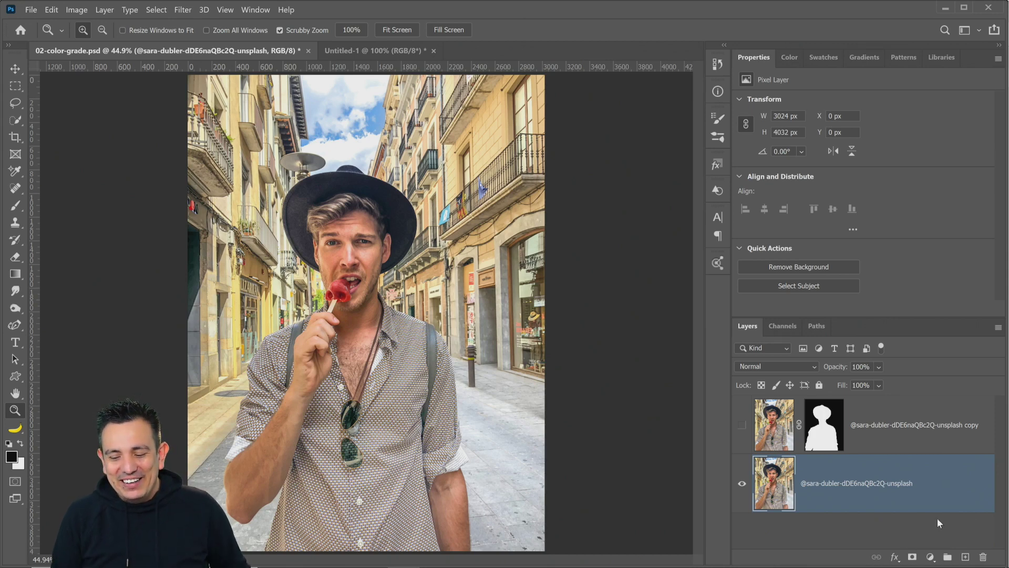
# Step: Add a Gradient Map adjustment layer directly above the original photo layer
pyautogui.click(930, 557)
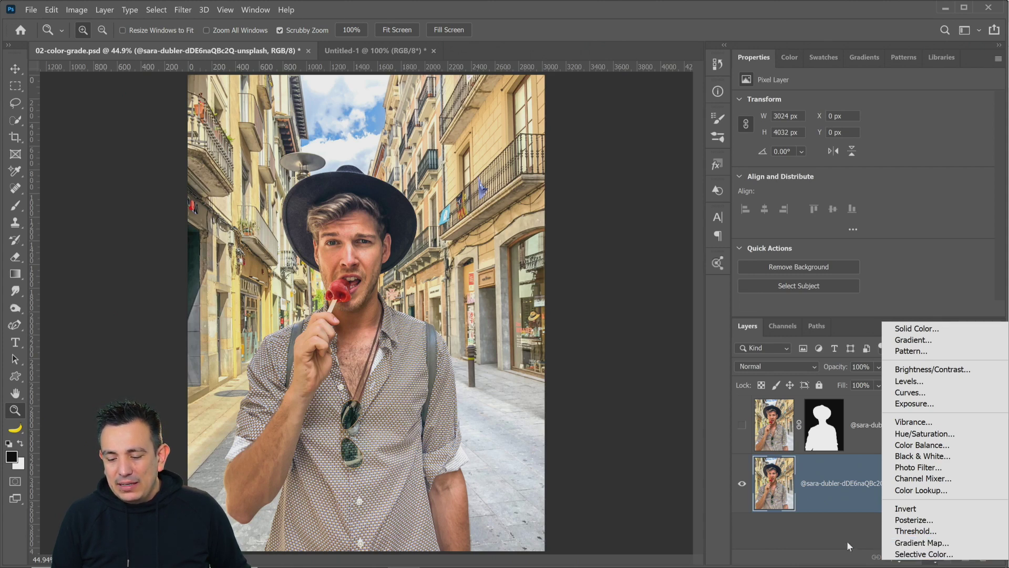
pyautogui.press('Escape')
pyautogui.click(930, 555)
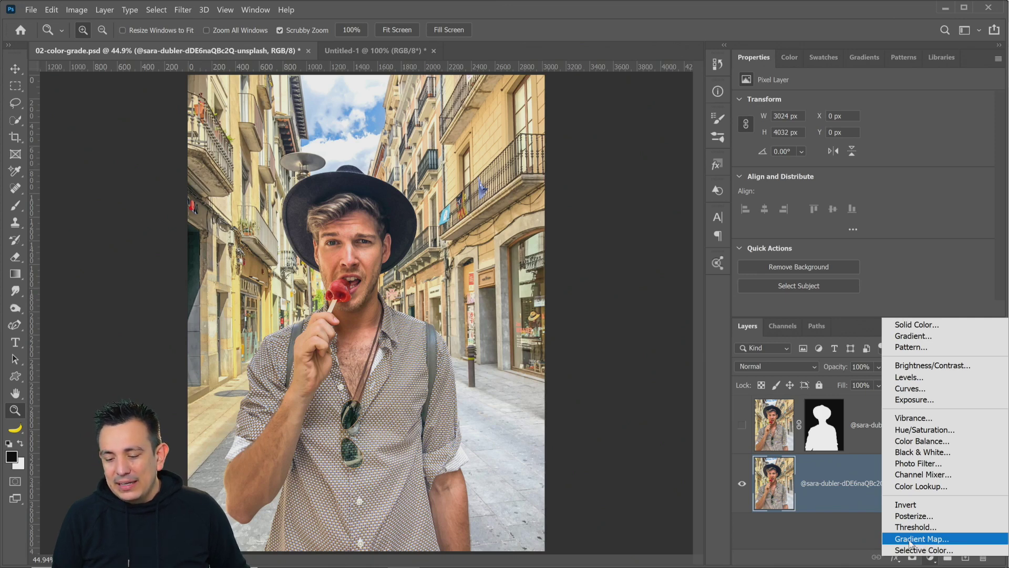
pyautogui.click(919, 540)
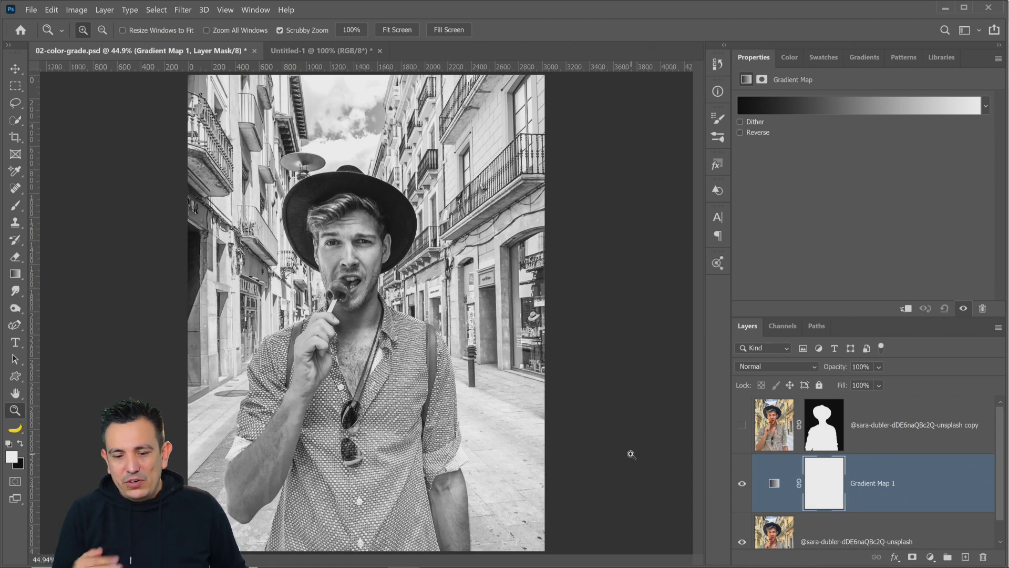
# Step: Edit the Gradient Map's gradient and set its dark color stop to red, ff0000
pyautogui.click(752, 103)
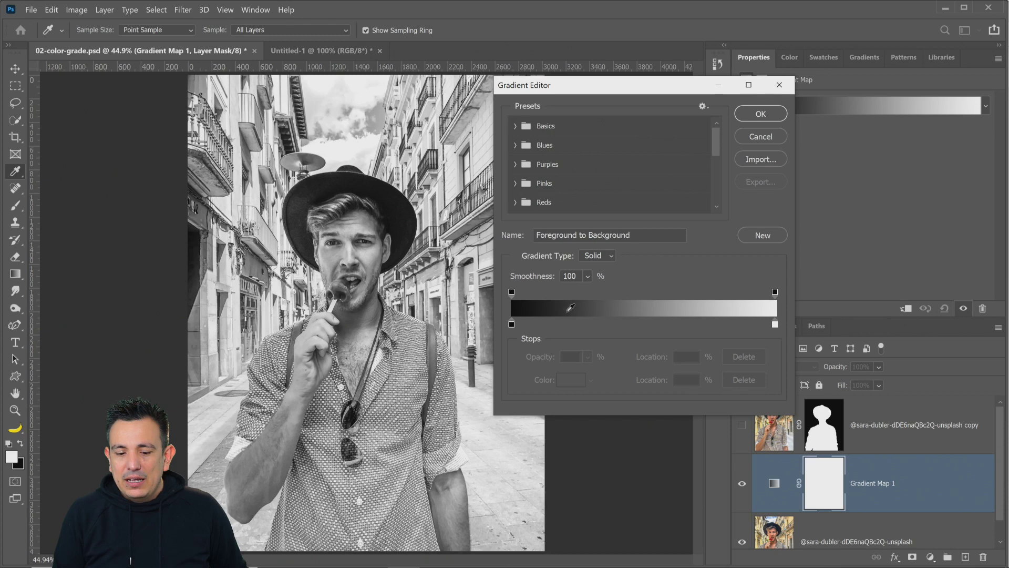
pyautogui.doubleClick(511, 323)
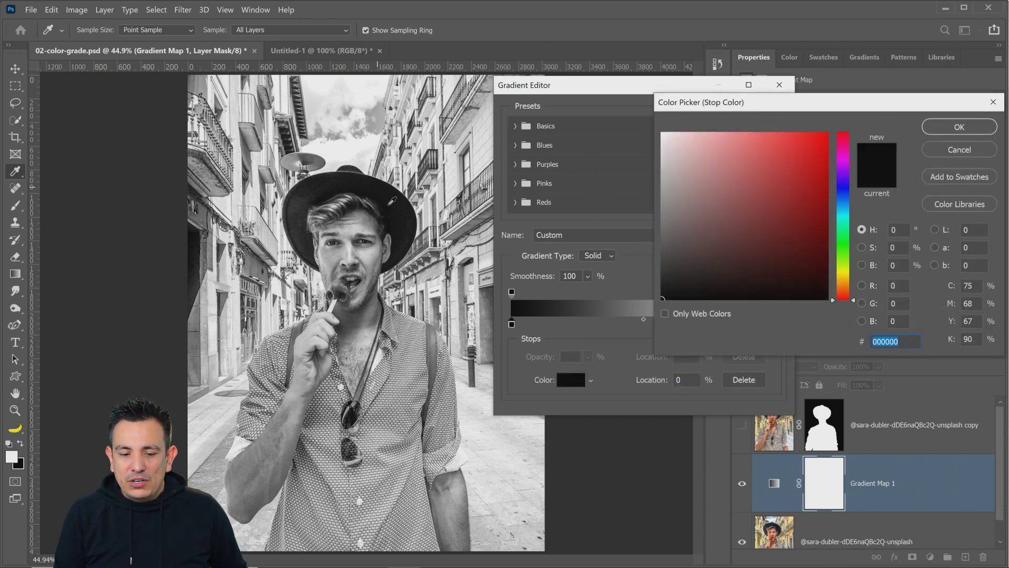
pyautogui.write('ff0000')
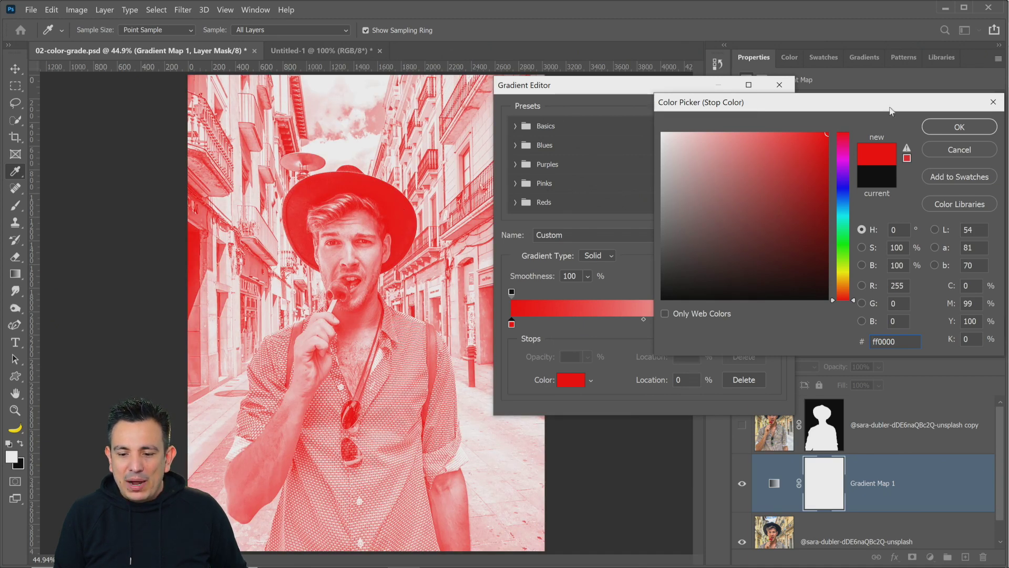
pyautogui.click(960, 127)
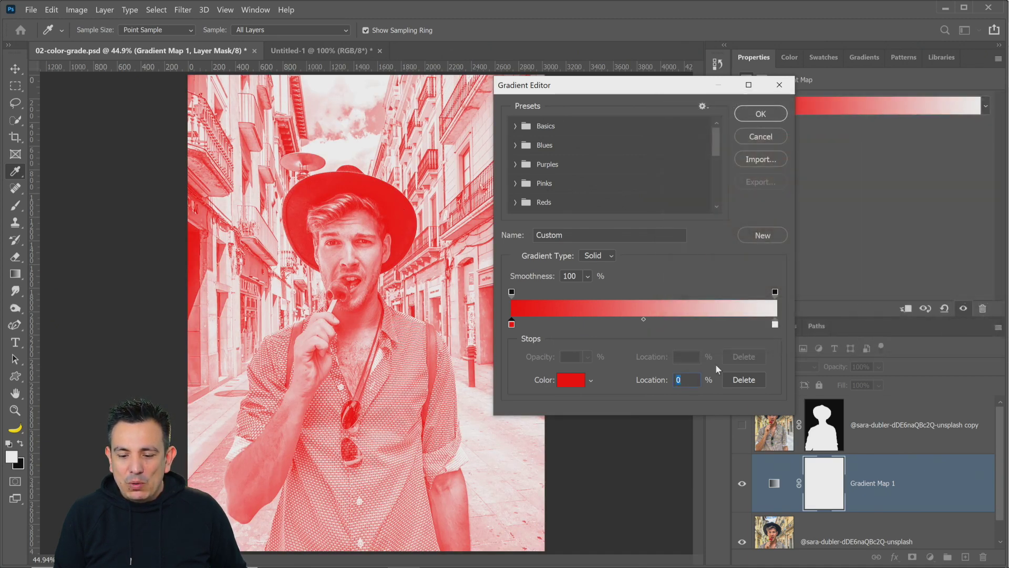
# Step: Set the gradient's light end color stop to bright green, 72ff00
pyautogui.click(775, 324)
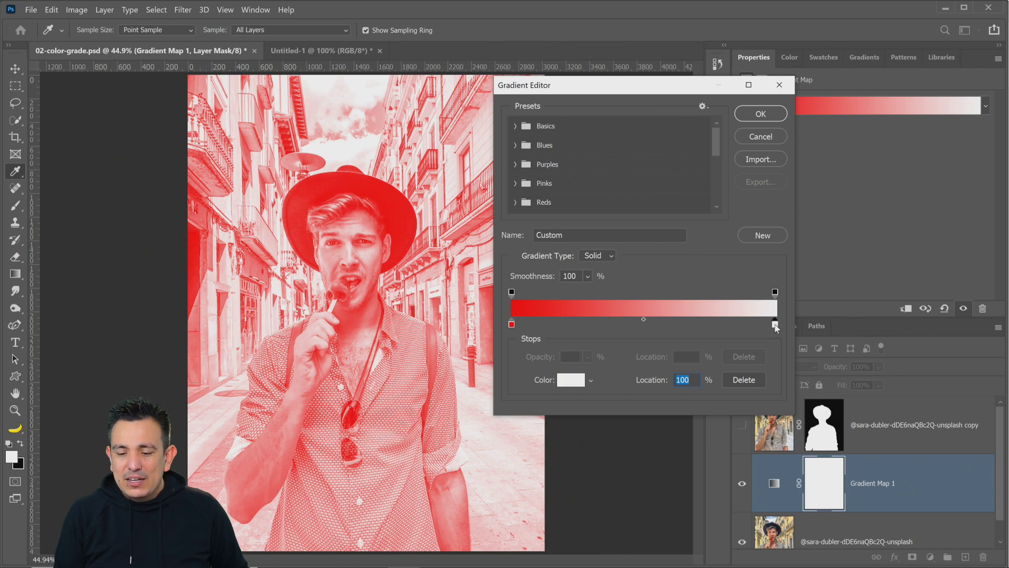
pyautogui.doubleClick(775, 325)
pyautogui.click(847, 257)
pyautogui.click(827, 133)
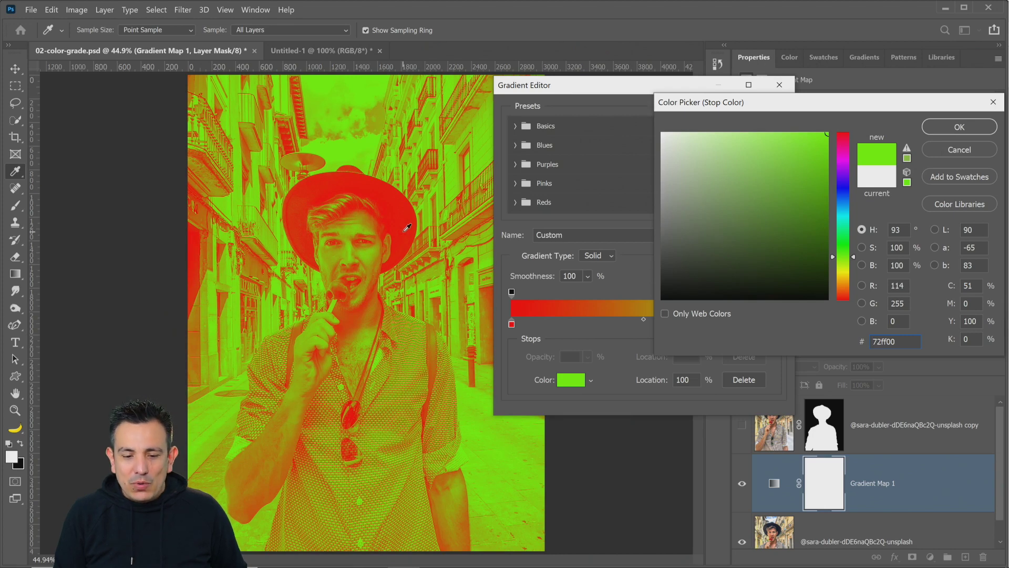
pyautogui.click(959, 127)
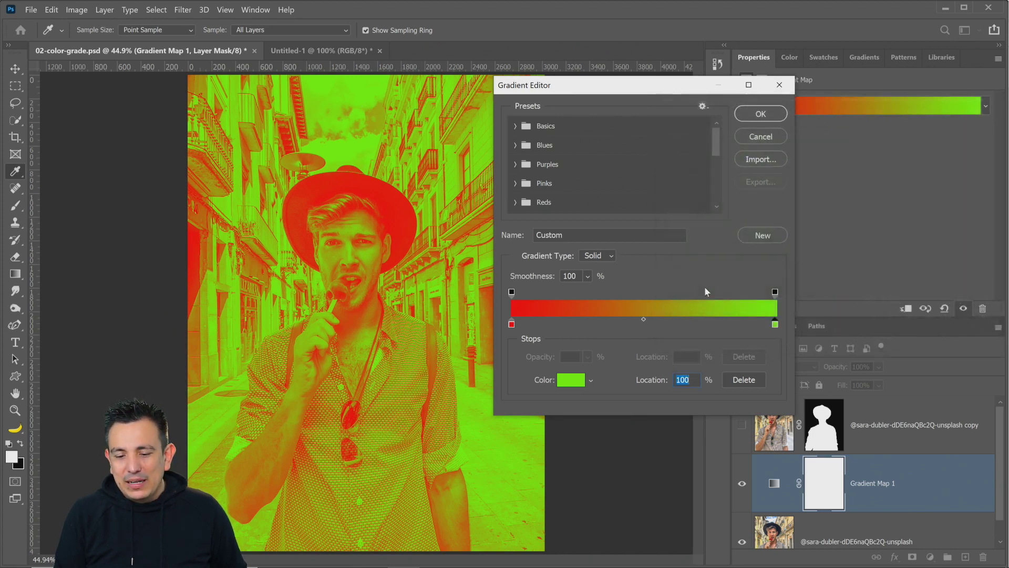
# Step: Move the green color stop to 33% and add a blue 00baff stop at location 100%
pyautogui.moveTo(777, 324); pyautogui.dragTo(598, 324)
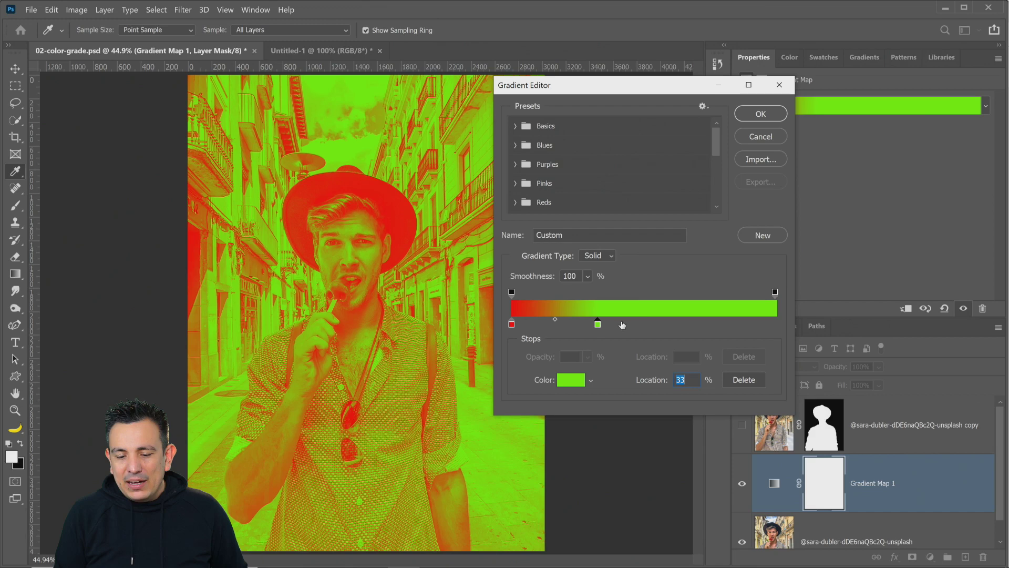
pyautogui.click(651, 324)
pyautogui.moveTo(685, 329); pyautogui.dragTo(794, 328)
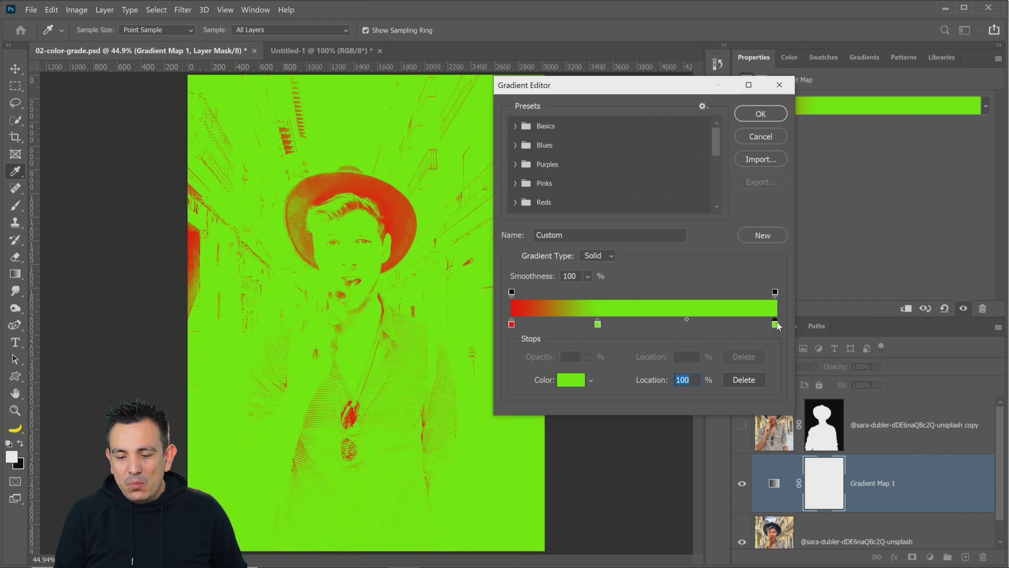
pyautogui.doubleClick(775, 324)
pyautogui.moveTo(841, 229); pyautogui.dragTo(816, 203)
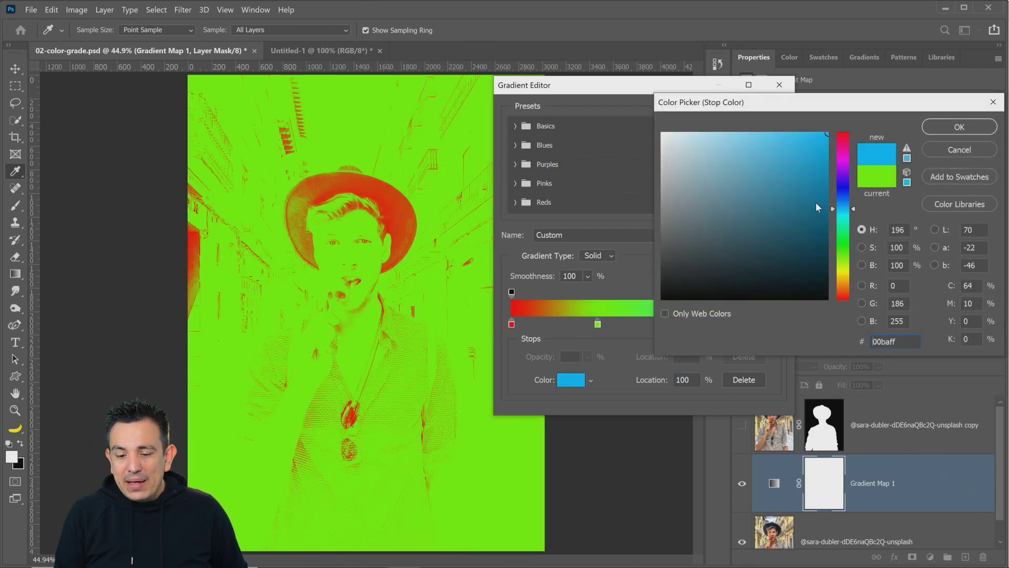
pyautogui.click(960, 126)
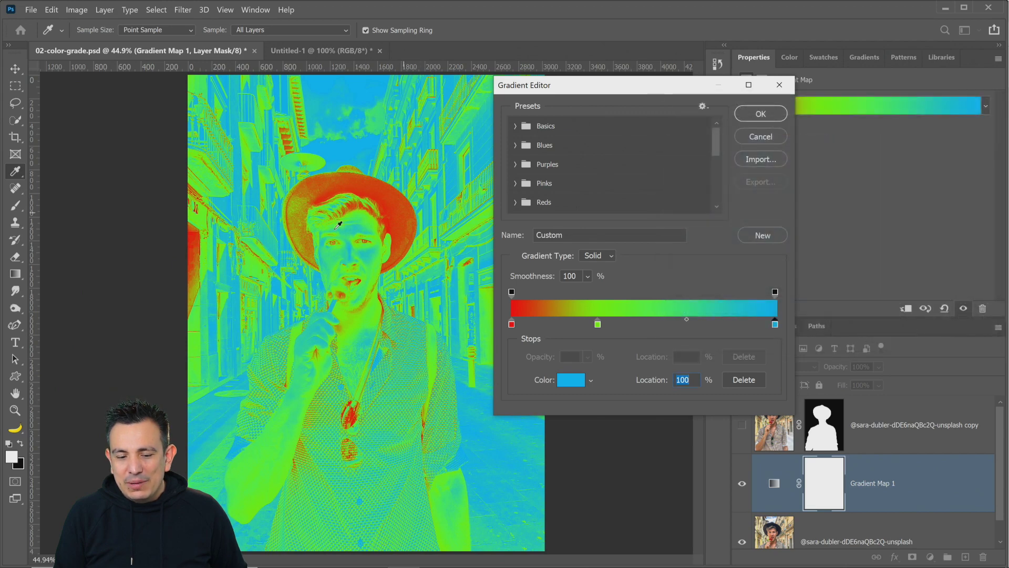
# Step: Try the Blue_01 preset from the Blues group and the Red_01 preset from the Reds group on the gradient
pyautogui.click(516, 152)
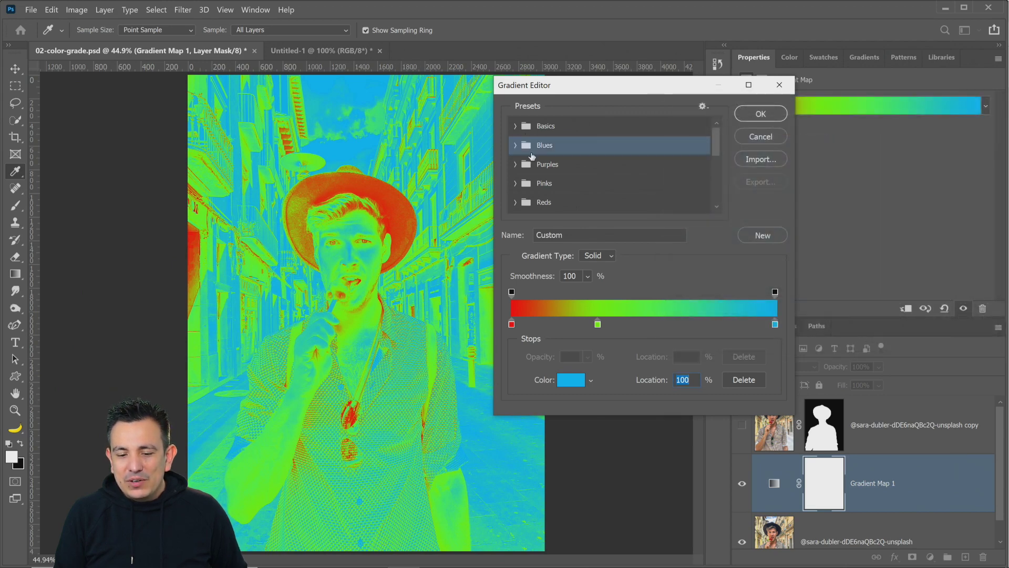
pyautogui.click(513, 146)
pyautogui.click(534, 169)
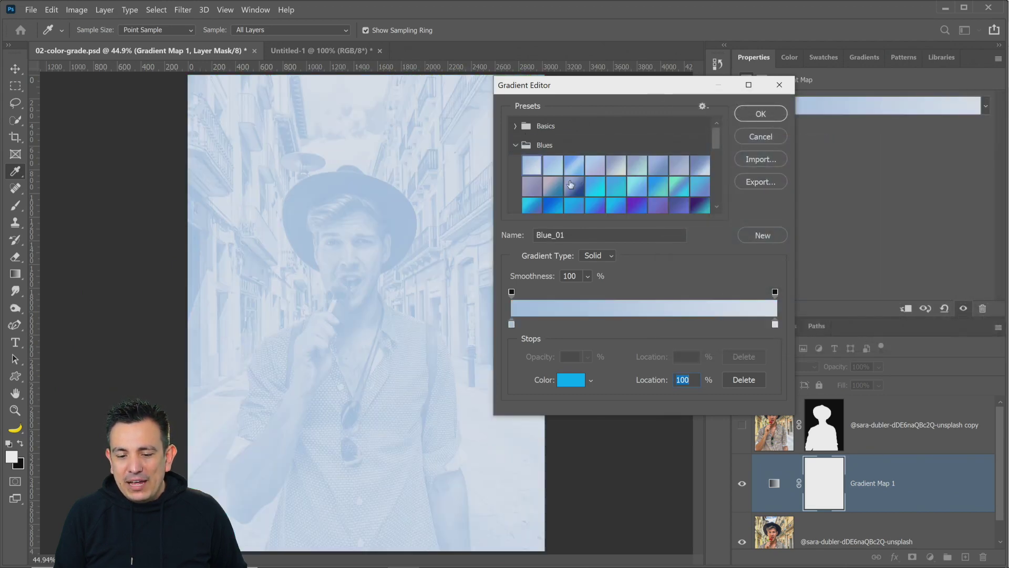
pyautogui.click(516, 147)
pyautogui.click(515, 200)
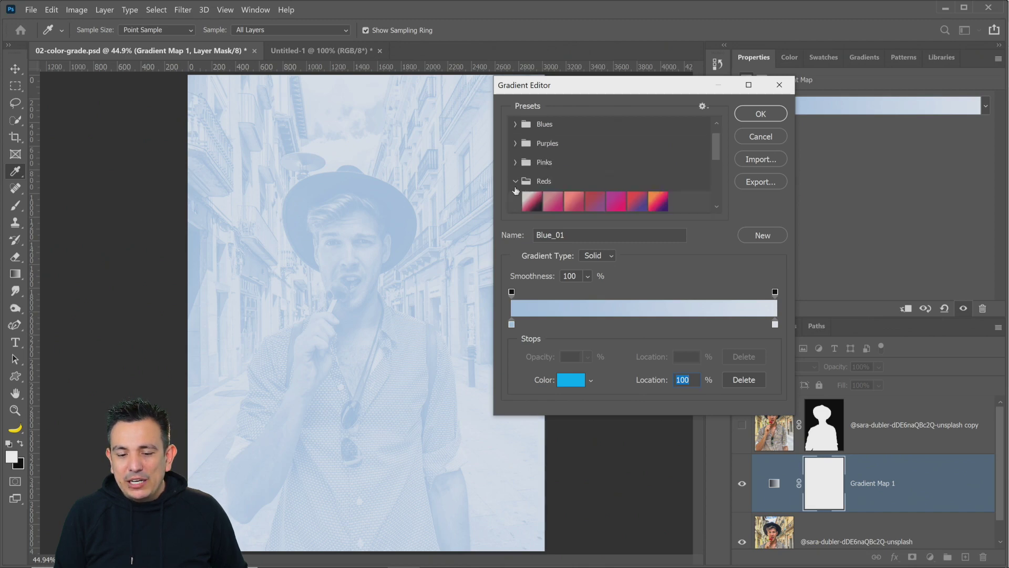
pyautogui.scroll(-1, 532, 181)
pyautogui.click(532, 185)
pyautogui.click(515, 171)
# Step: Try several Legacy Default Gradients presets, including Blue, Red, Yellow, and discard all the gradient edits
pyautogui.scroll(-3, 522, 182)
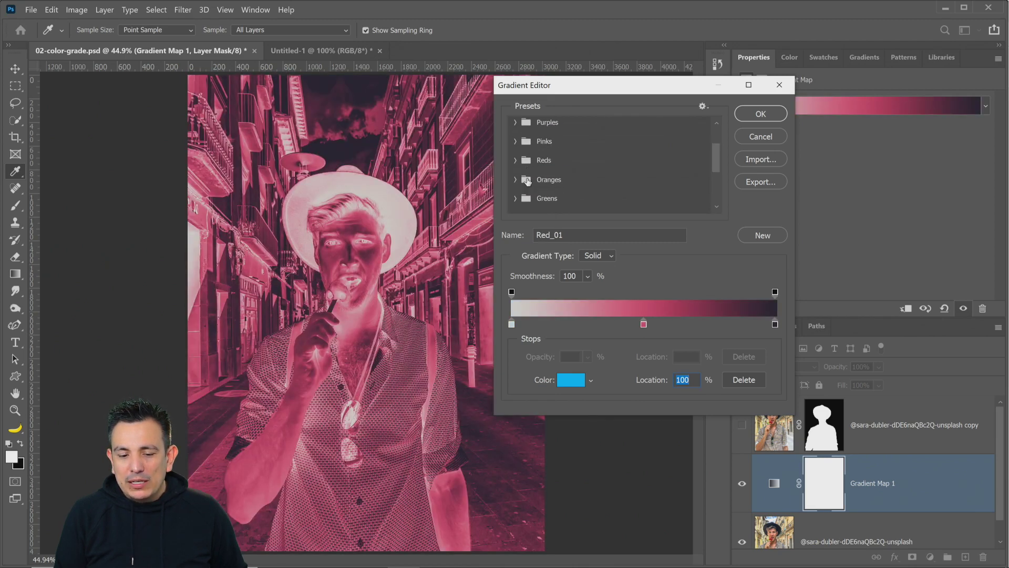
pyautogui.scroll(-1, 522, 188)
pyautogui.click(578, 207)
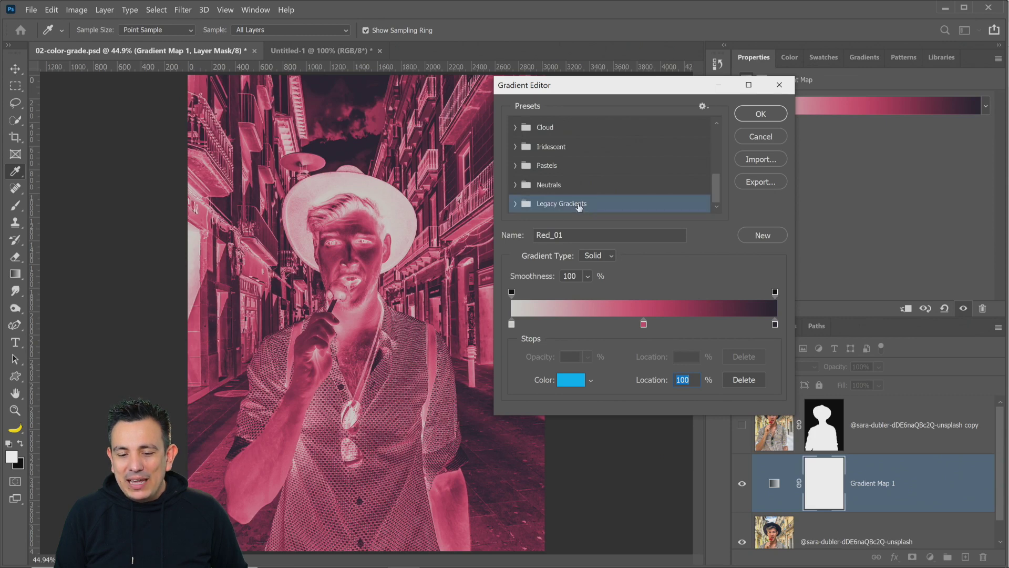
pyautogui.click(516, 204)
pyautogui.scroll(-3, 540, 189)
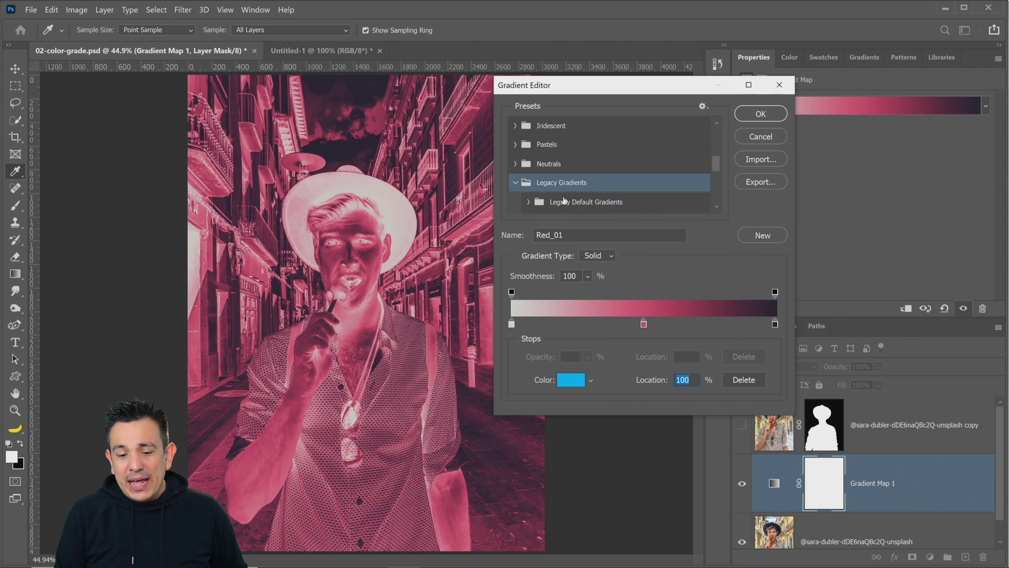
pyautogui.click(525, 171)
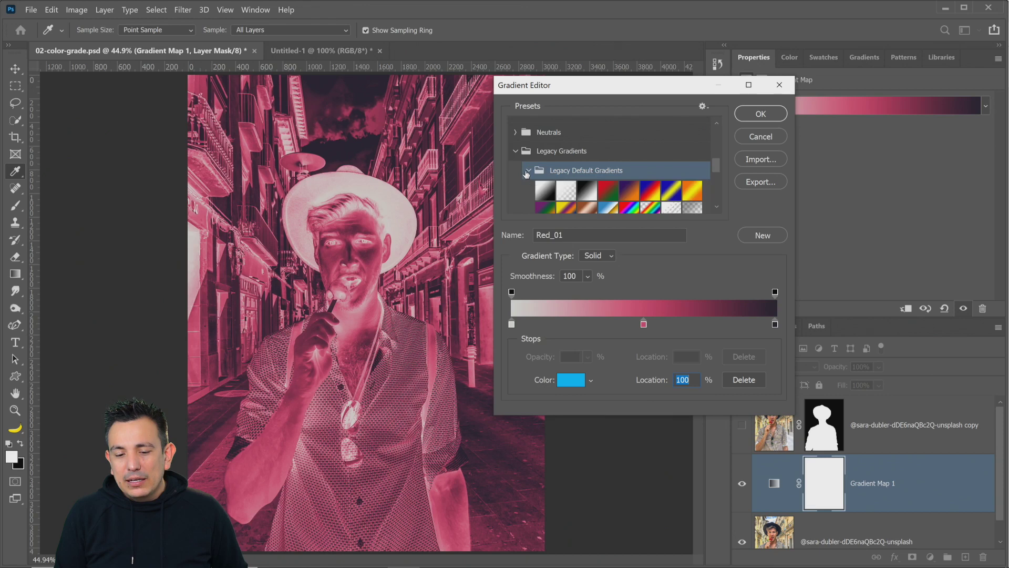
pyautogui.click(545, 185)
pyautogui.click(609, 190)
pyautogui.click(649, 194)
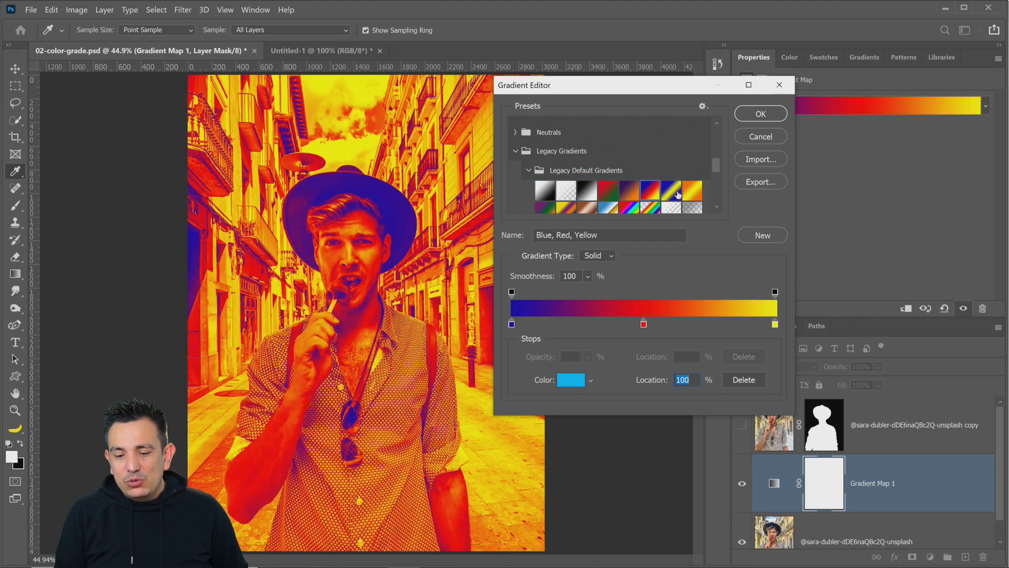
pyautogui.click(680, 196)
pyautogui.click(648, 198)
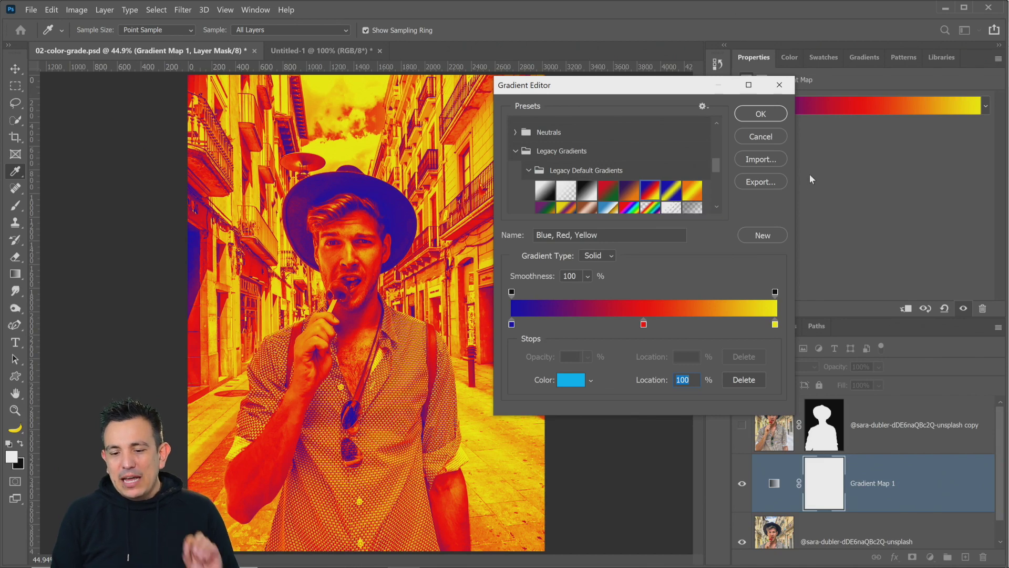
pyautogui.click(763, 139)
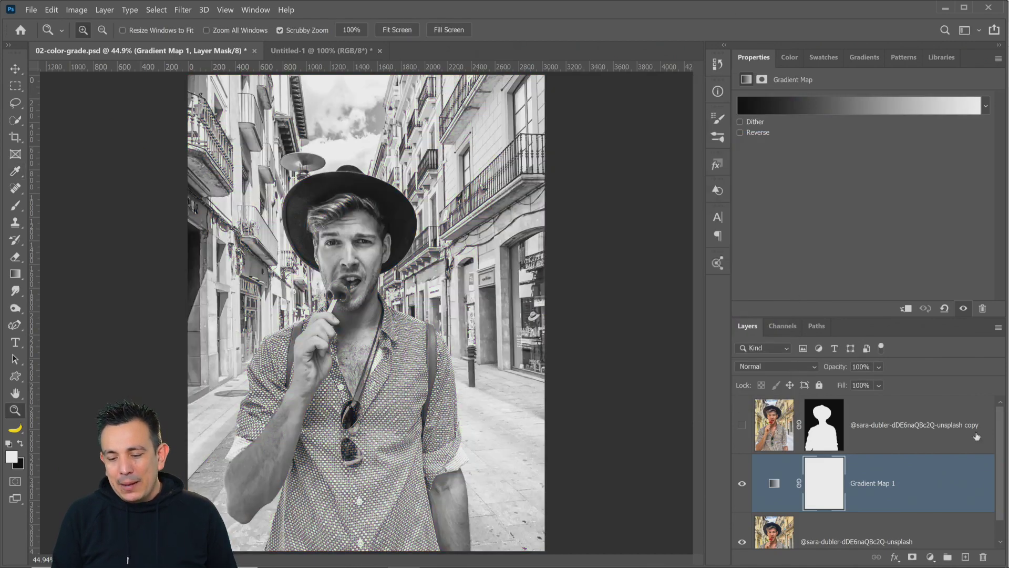
# Step: Hide the Gradient Map 1 adjustment and open the Adobe Color Themes extension
pyautogui.click(742, 487)
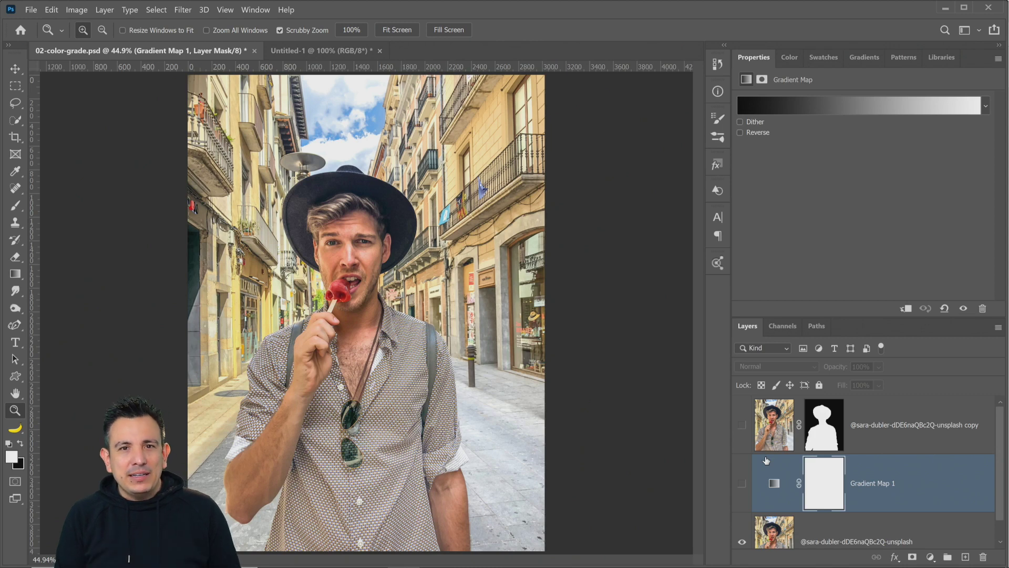
pyautogui.click(256, 9)
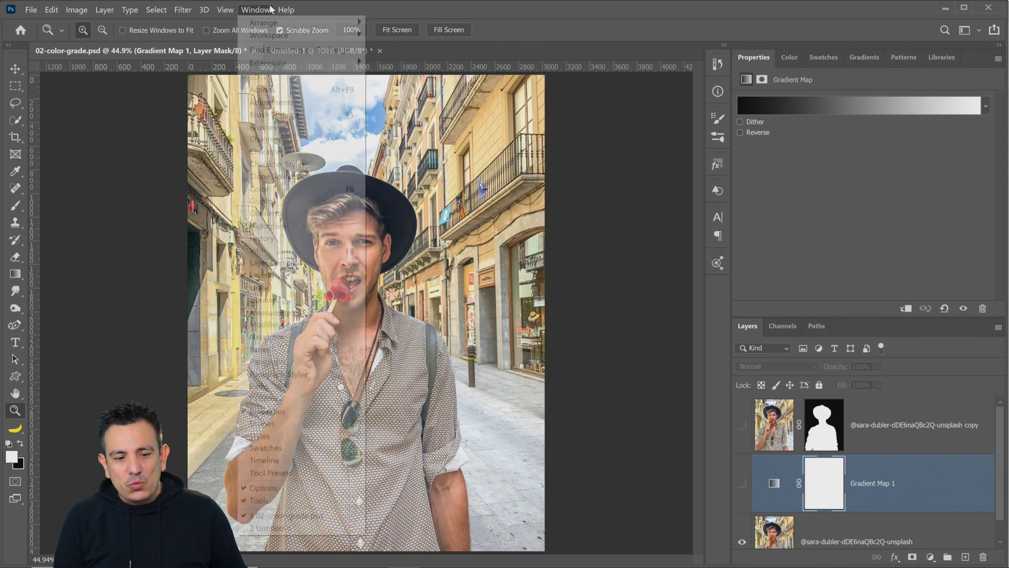
pyautogui.moveTo(280, 66)
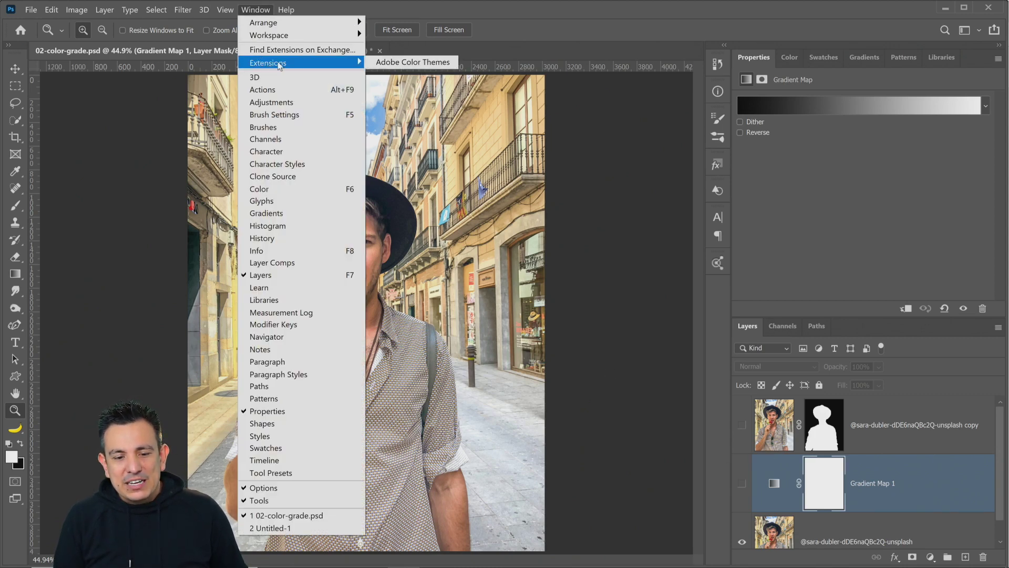
pyautogui.click(425, 64)
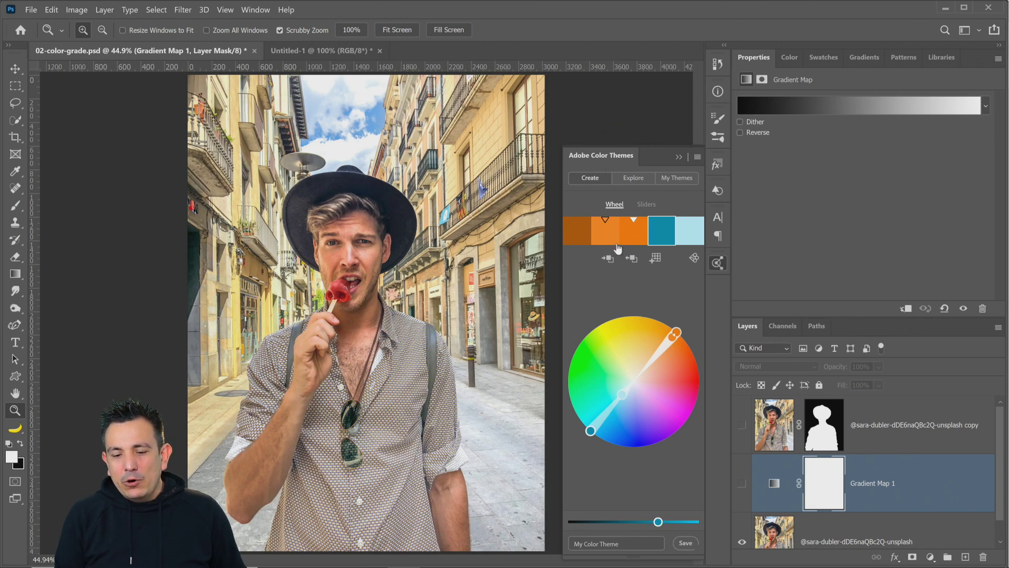
# Step: Apply the Complementary color rule and rotate the color wheel to an orange and blue theme
pyautogui.click(695, 257)
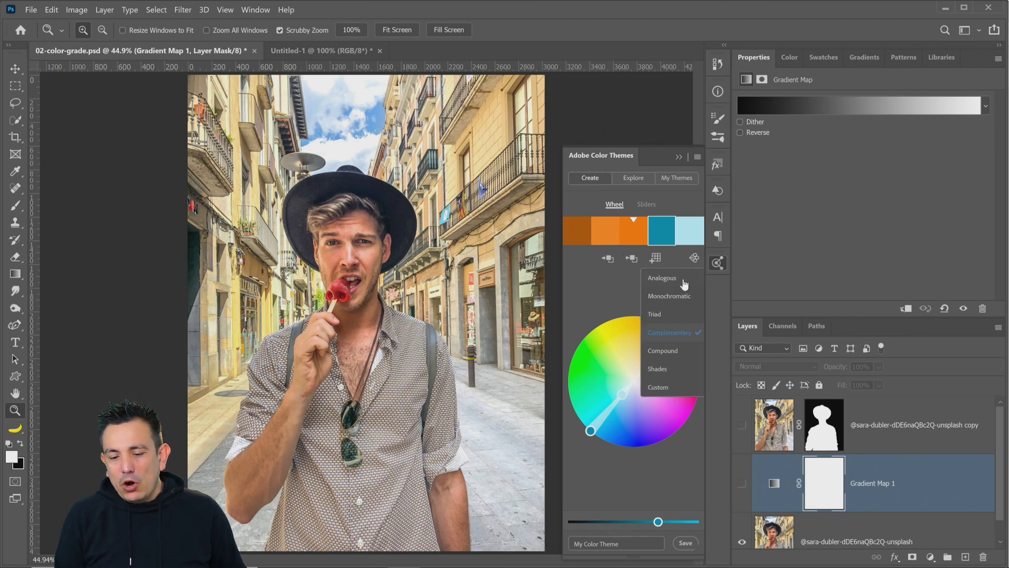
pyautogui.click(696, 260)
pyautogui.click(694, 261)
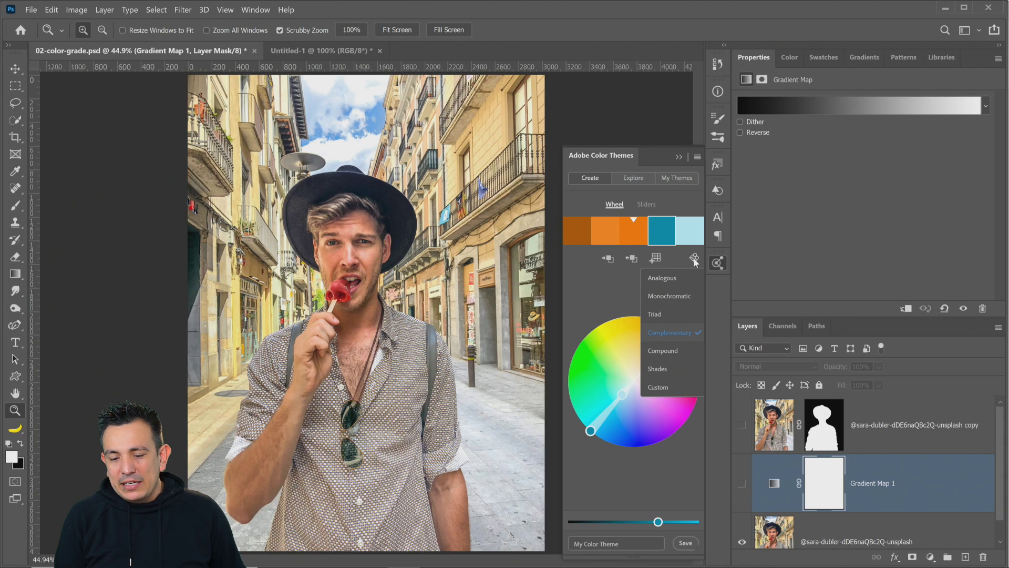
pyautogui.click(670, 334)
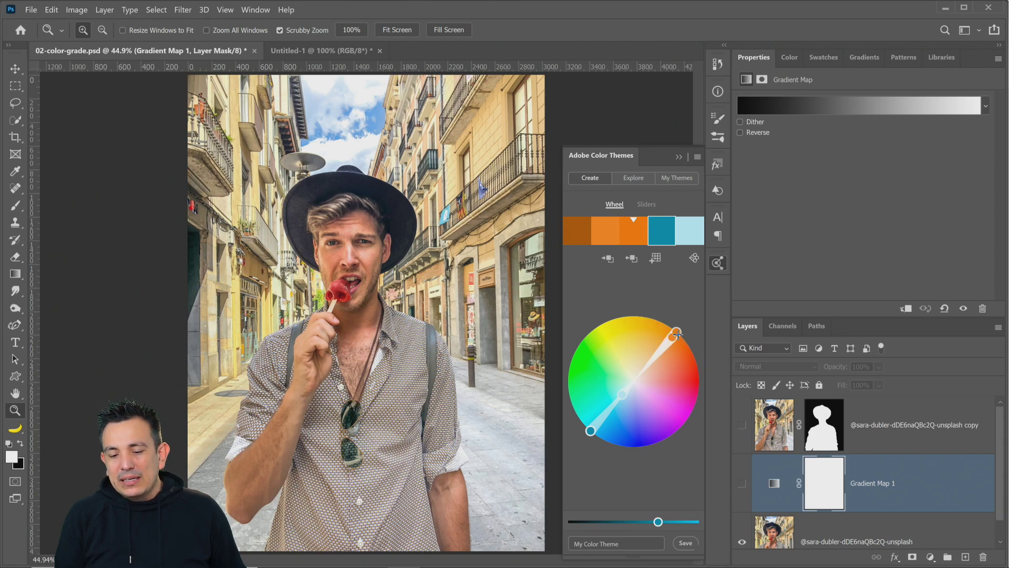
pyautogui.moveTo(677, 334); pyautogui.dragTo(687, 373)
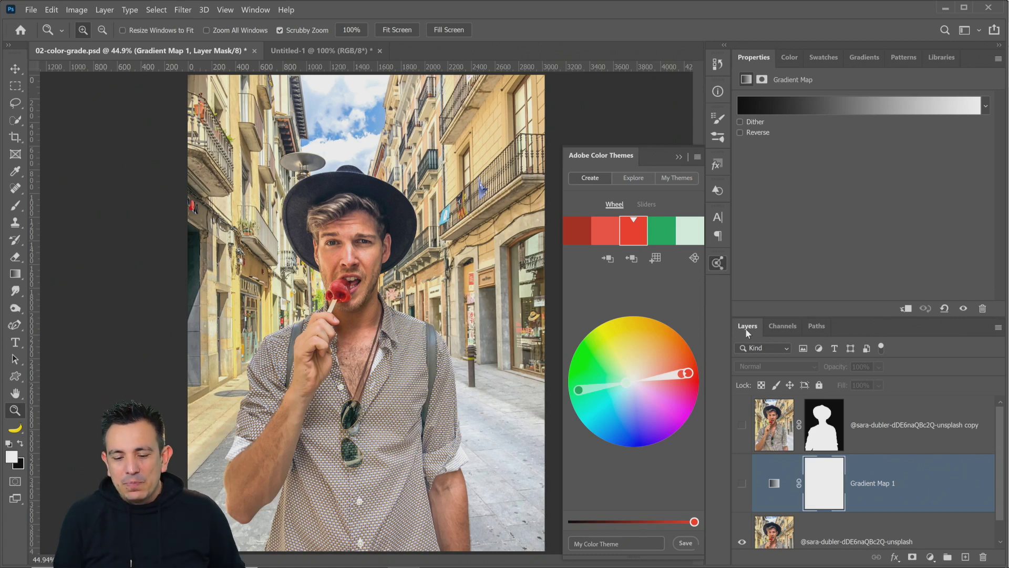
pyautogui.moveTo(578, 389); pyautogui.dragTo(609, 431)
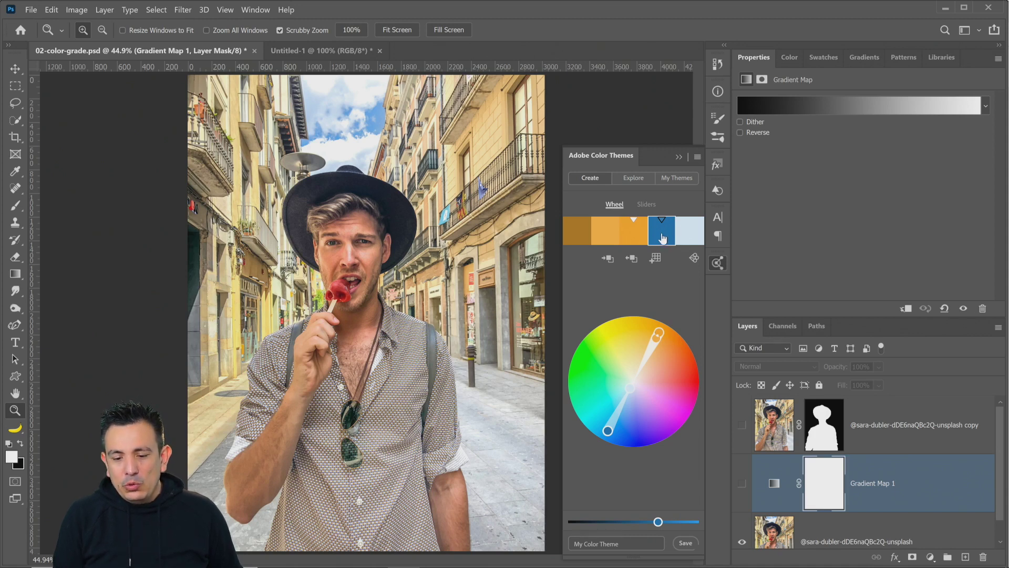
# Step: Select the masked copy's image thumbnail and set the foreground color from the theme's blue swatch
pyautogui.click(608, 261)
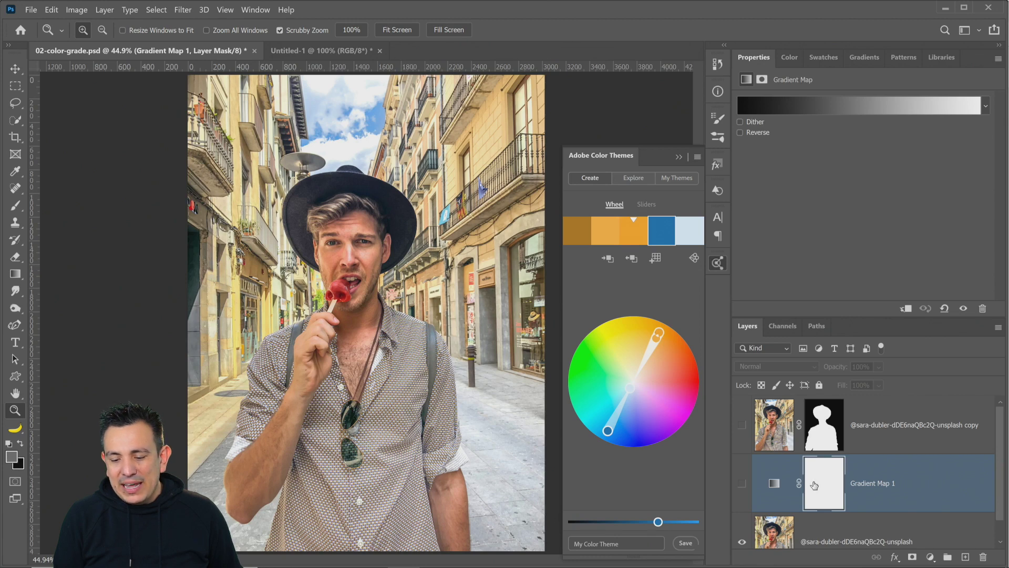
pyautogui.click(770, 443)
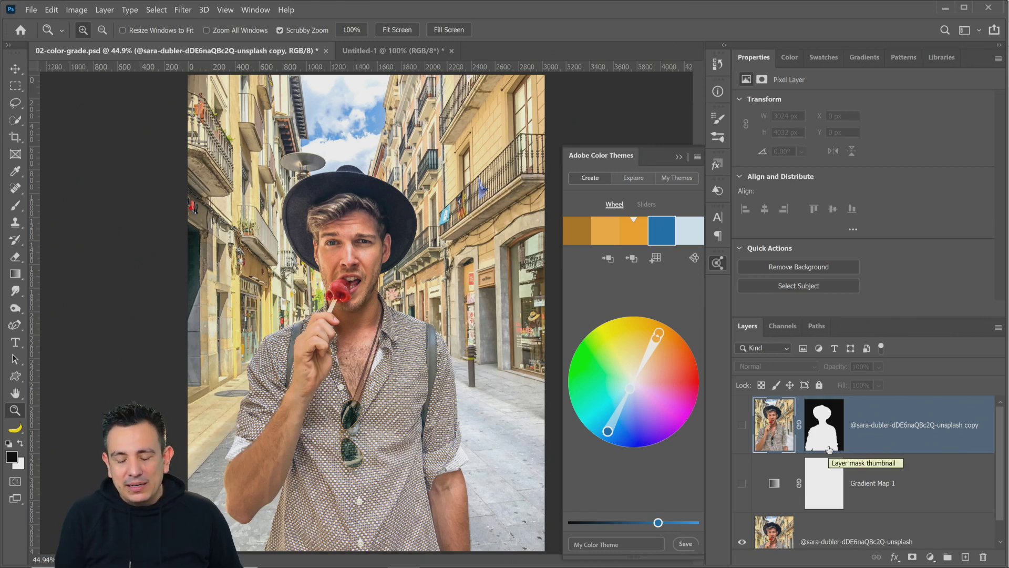
pyautogui.click(604, 262)
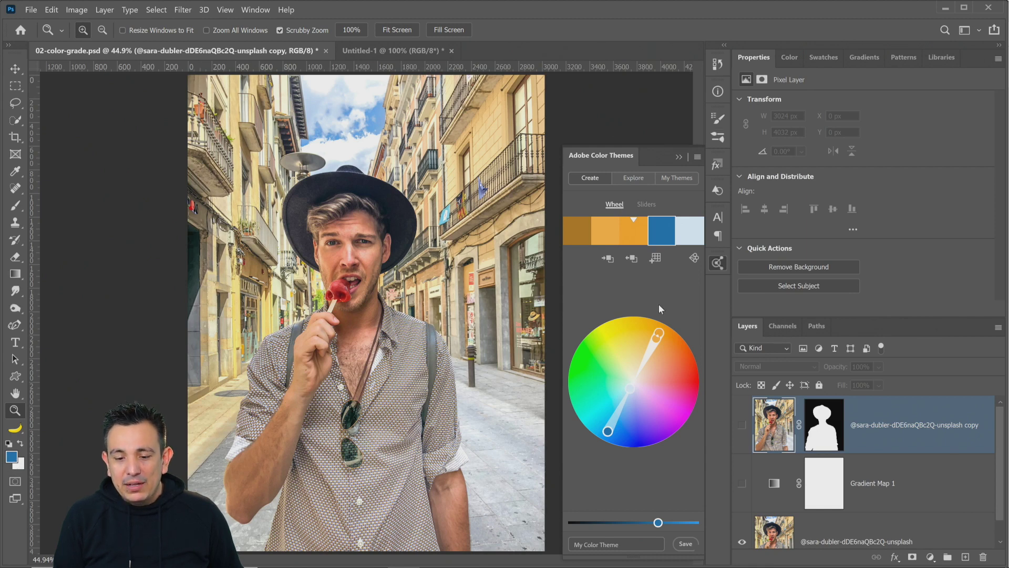
# Step: Show the Gradient Map 1 adjustment and select it for editing
pyautogui.click(742, 483)
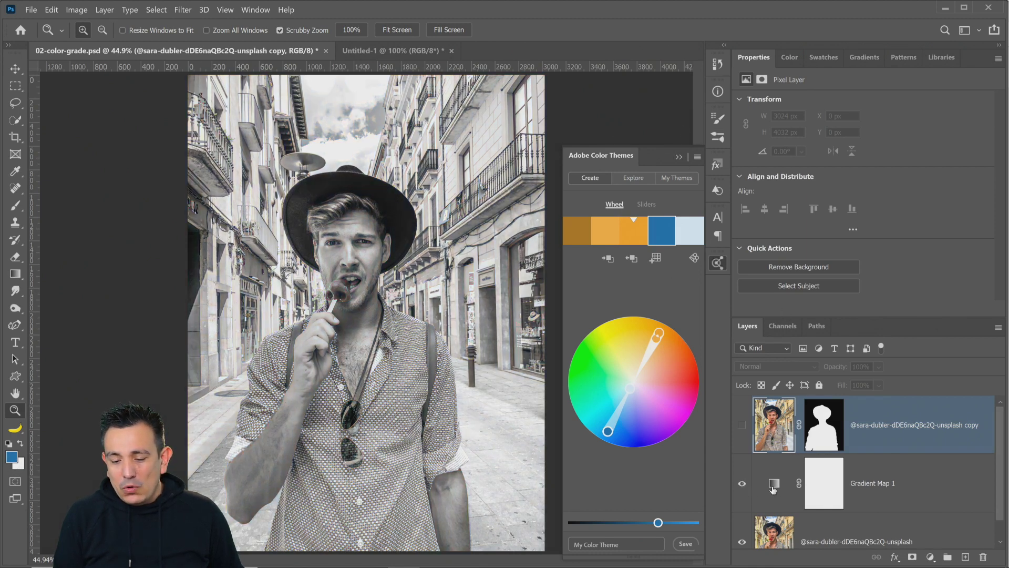
pyautogui.click(773, 489)
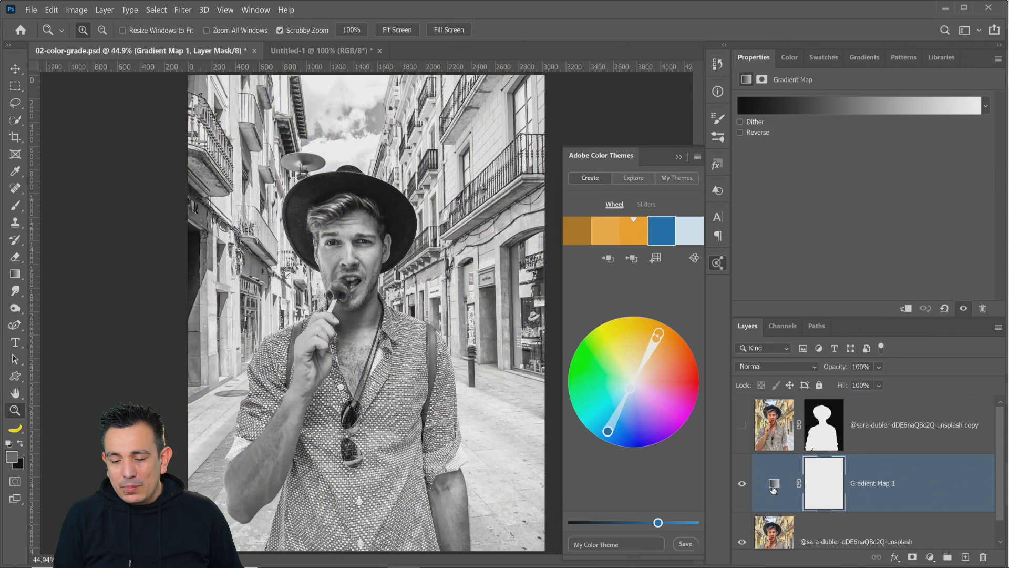
# Step: Delete the black-and-white Gradient Map 1 and add a new Gradient Map above the original photo using the blue foreground color
pyautogui.click(815, 109)
pyautogui.click(761, 136)
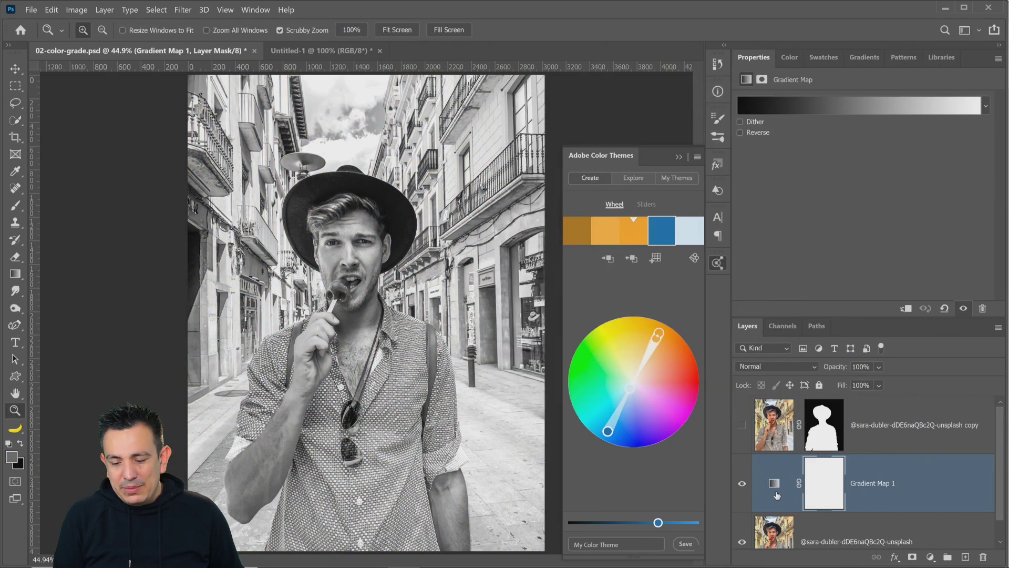
pyautogui.moveTo(777, 495); pyautogui.dragTo(983, 556)
pyautogui.click(931, 557)
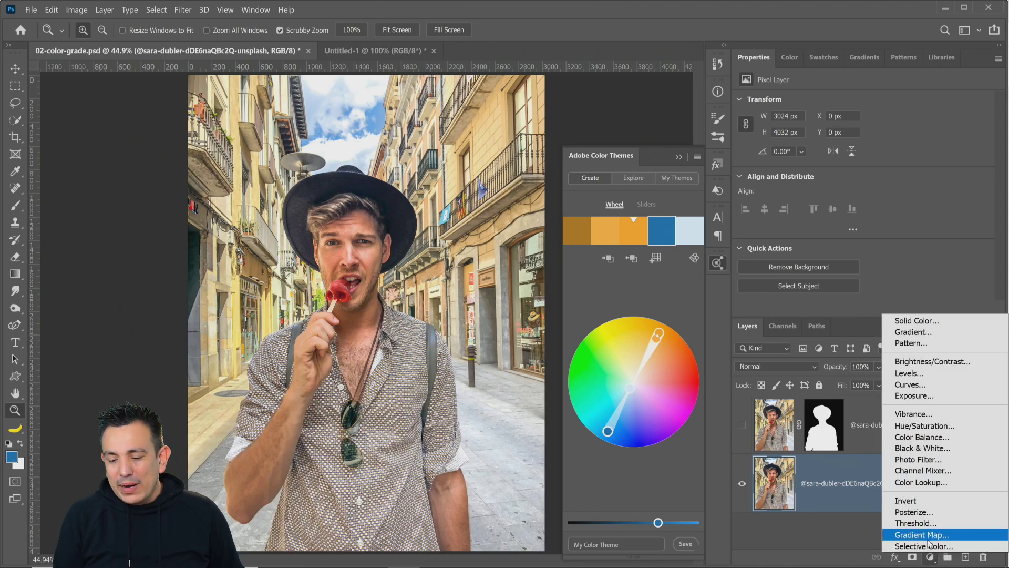
pyautogui.click(922, 535)
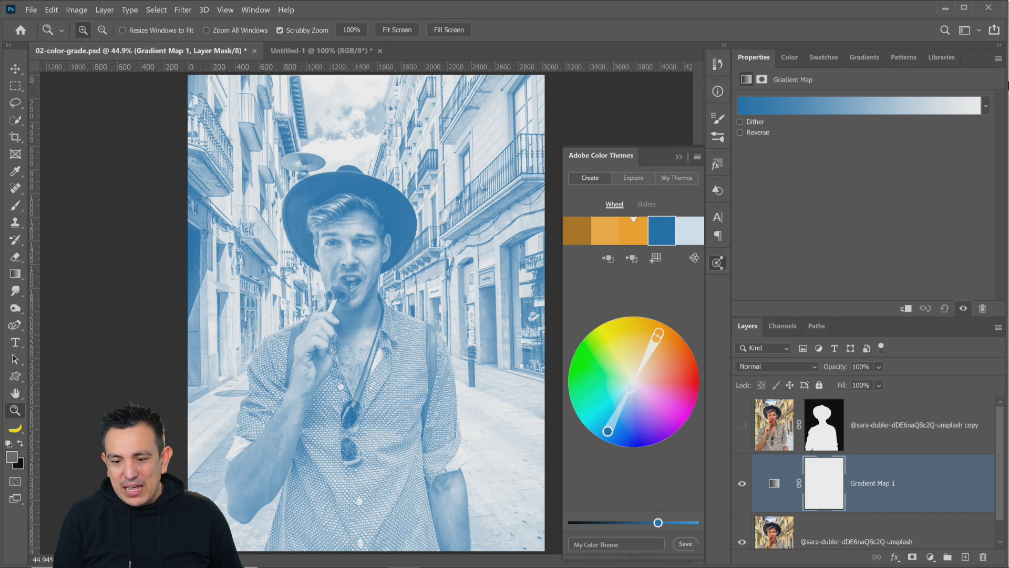
# Step: Edit the new gradient map so that it has three identical blue color stops at 0%, 50% and 100%
pyautogui.click(974, 116)
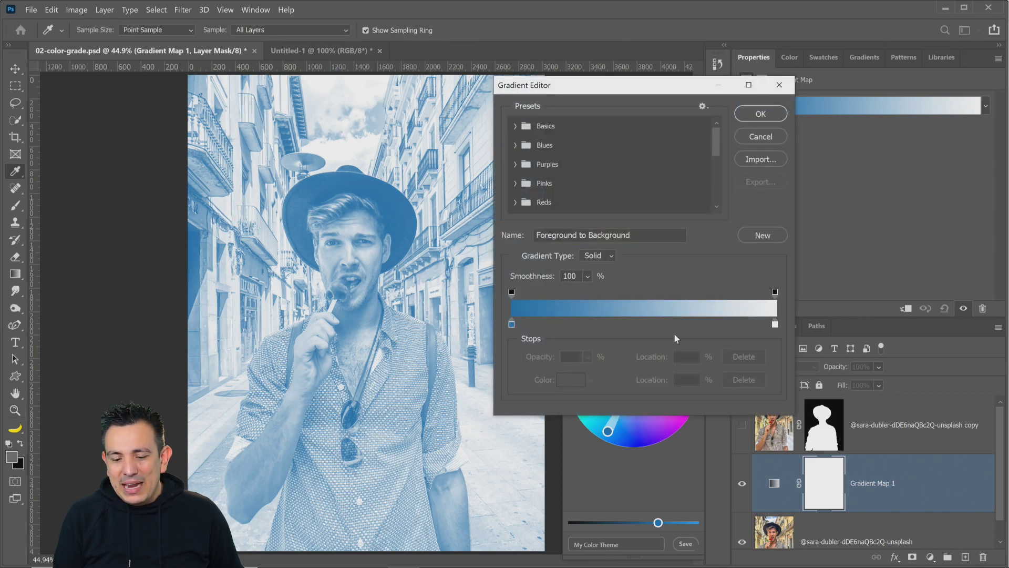
pyautogui.click(569, 325)
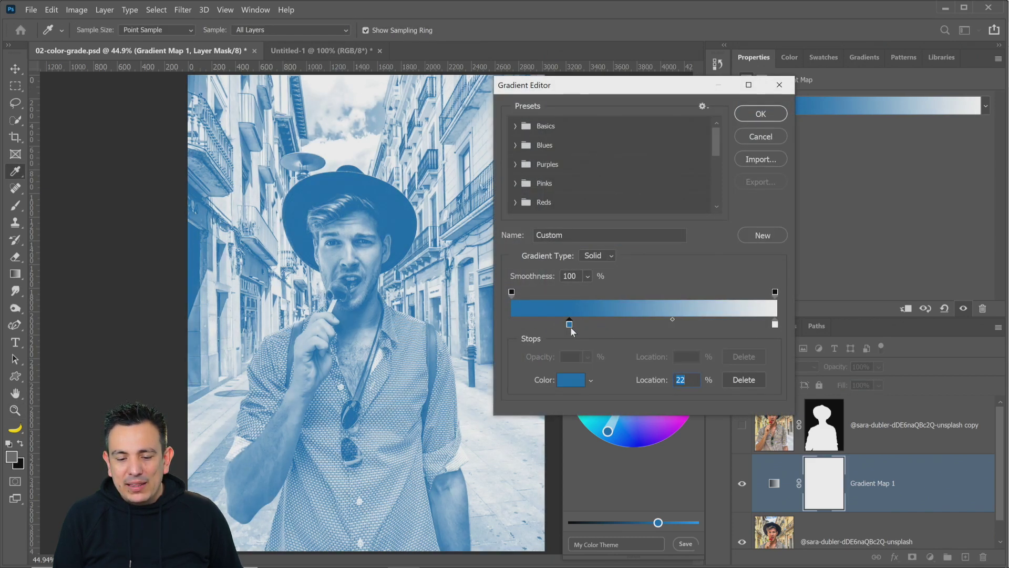
pyautogui.click(509, 326)
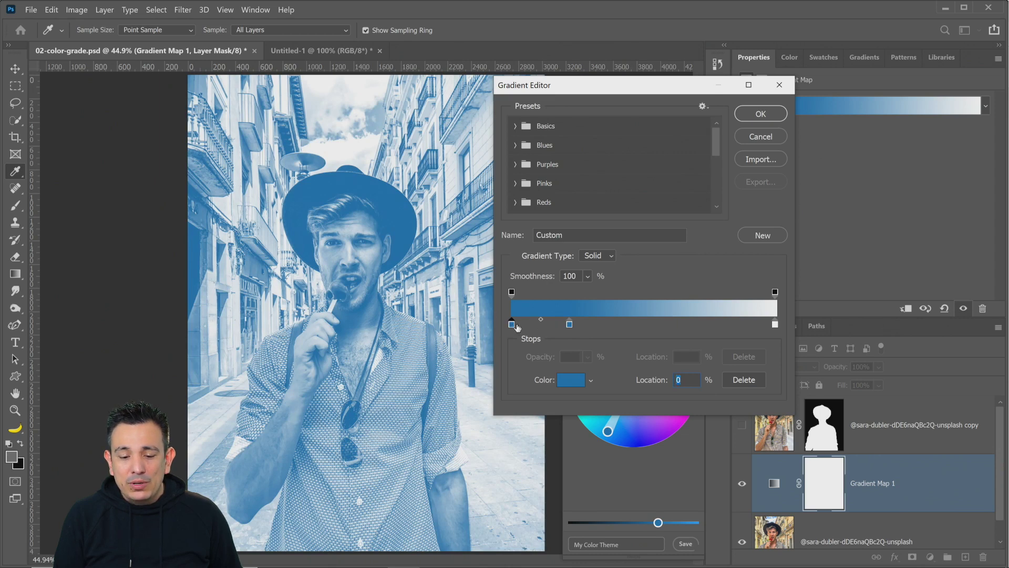
pyautogui.click(569, 325)
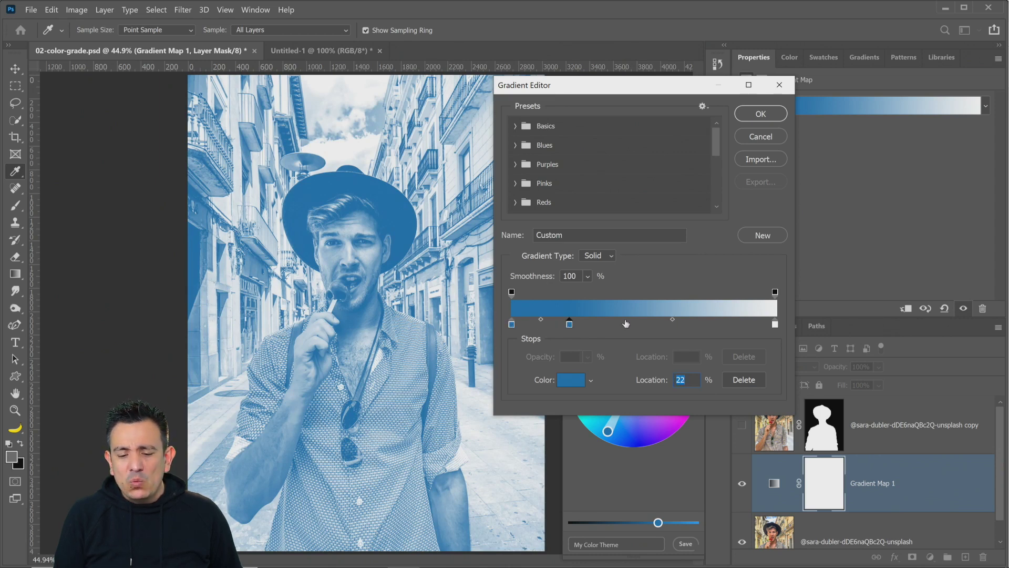
pyautogui.click(722, 325)
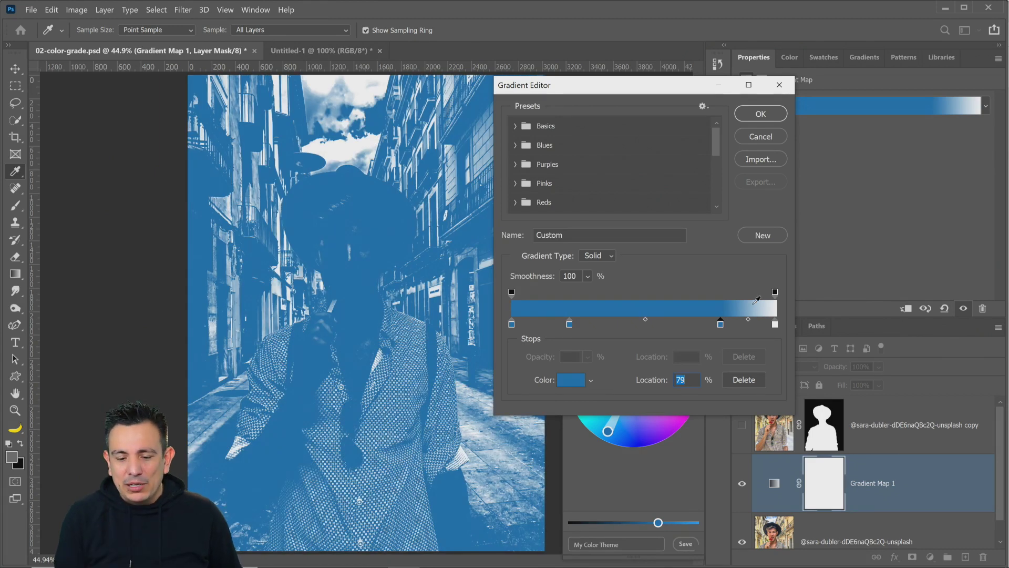
pyautogui.click(775, 325)
pyautogui.moveTo(775, 326); pyautogui.dragTo(738, 329)
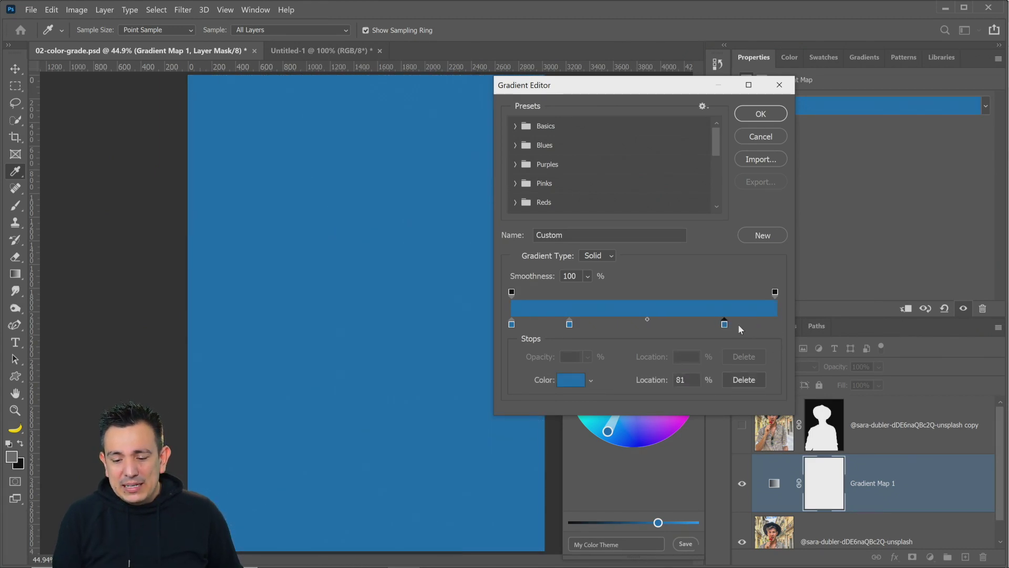
pyautogui.click(570, 325)
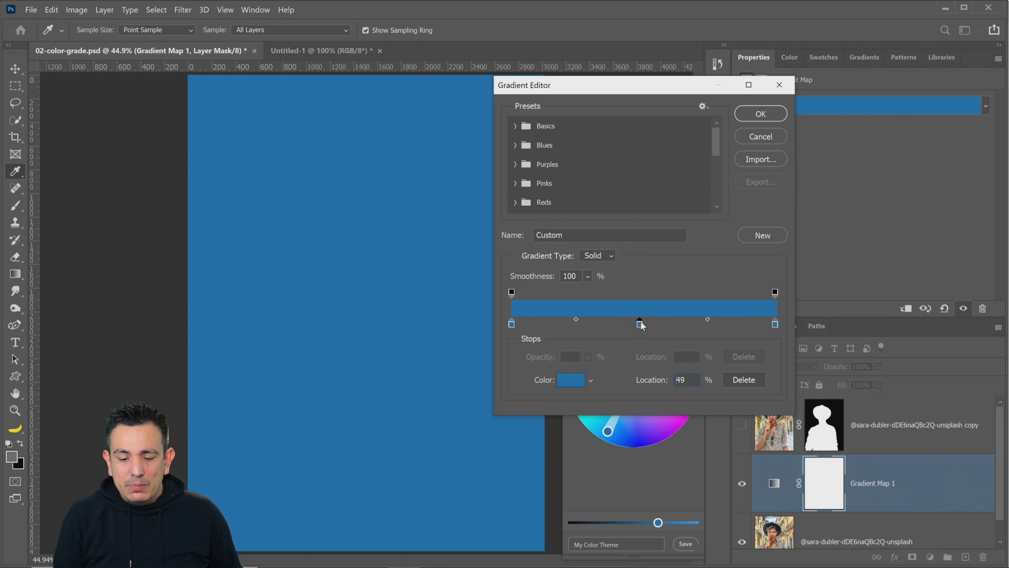
pyautogui.moveTo(646, 324); pyautogui.dragTo(643, 325)
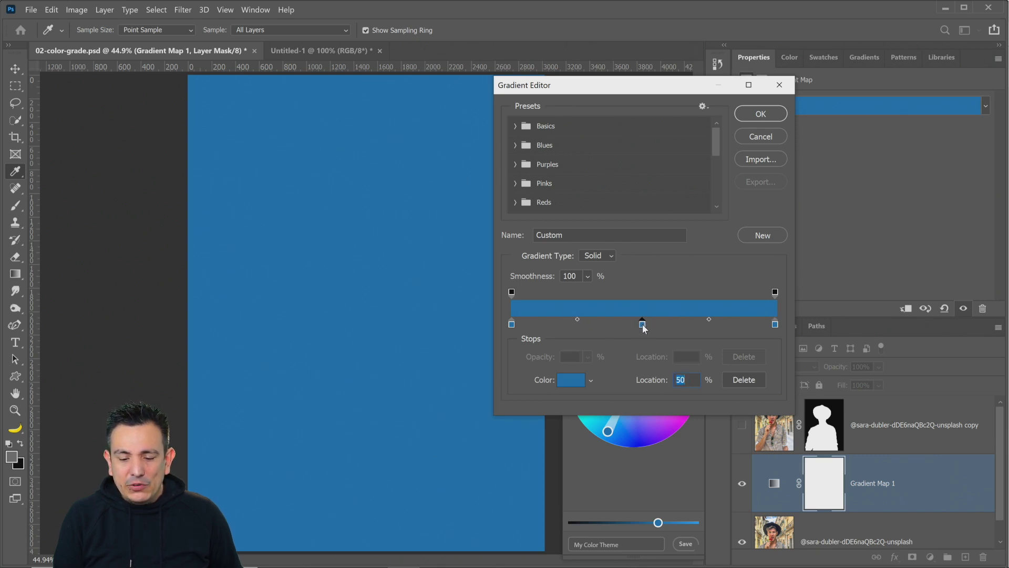
# Step: Set the gradient's stop at 0% to the dark blue 071e30
pyautogui.doubleClick(511, 325)
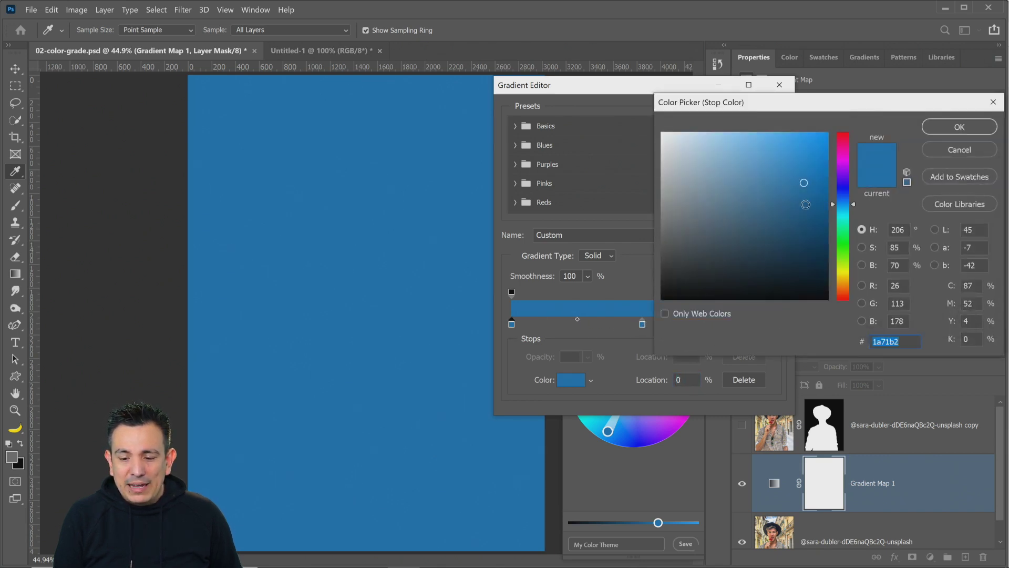
pyautogui.moveTo(822, 245); pyautogui.dragTo(804, 267)
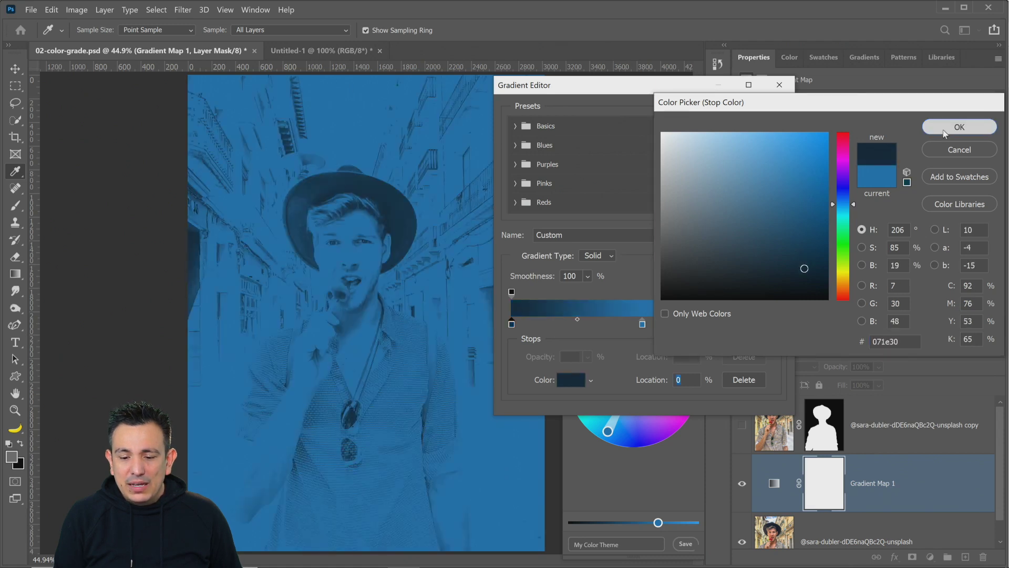
pyautogui.click(959, 126)
# Step: Set the gradient's stop at 100% to the light blue afd9f9 and apply the edited gradient
pyautogui.click(775, 324)
pyautogui.doubleClick(776, 324)
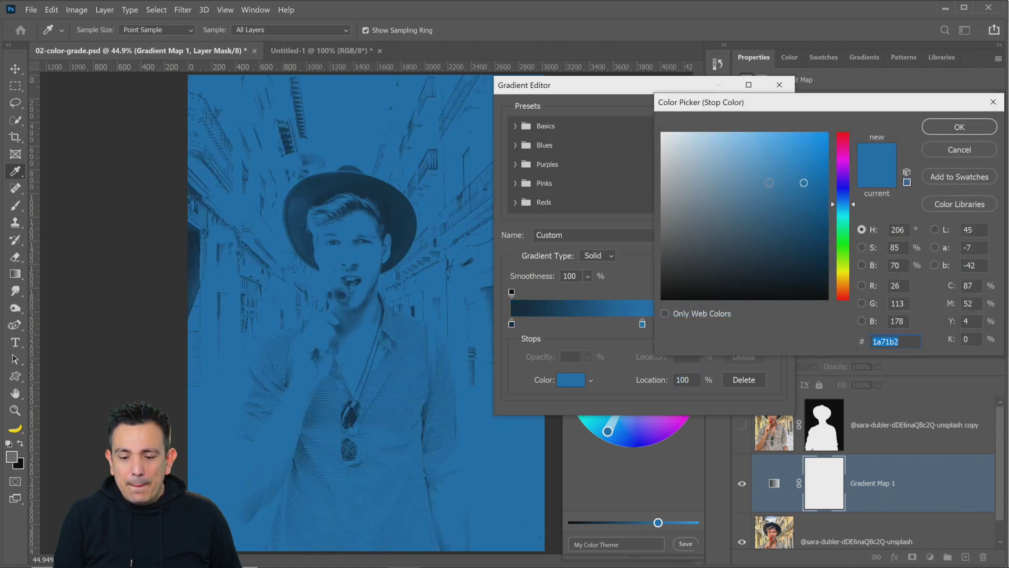
pyautogui.moveTo(769, 183)
pyautogui.mouseDown()
pyautogui.moveTo(670, 135)
pyautogui.moveTo(710, 153)
pyautogui.moveTo(725, 145)
pyautogui.moveTo(712, 137)
pyautogui.mouseUp()
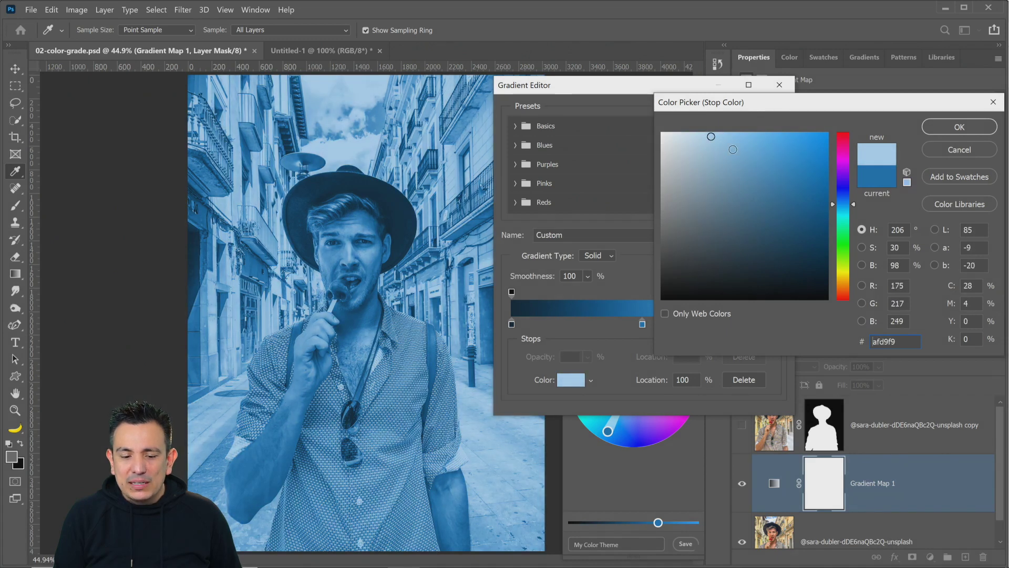
pyautogui.click(940, 130)
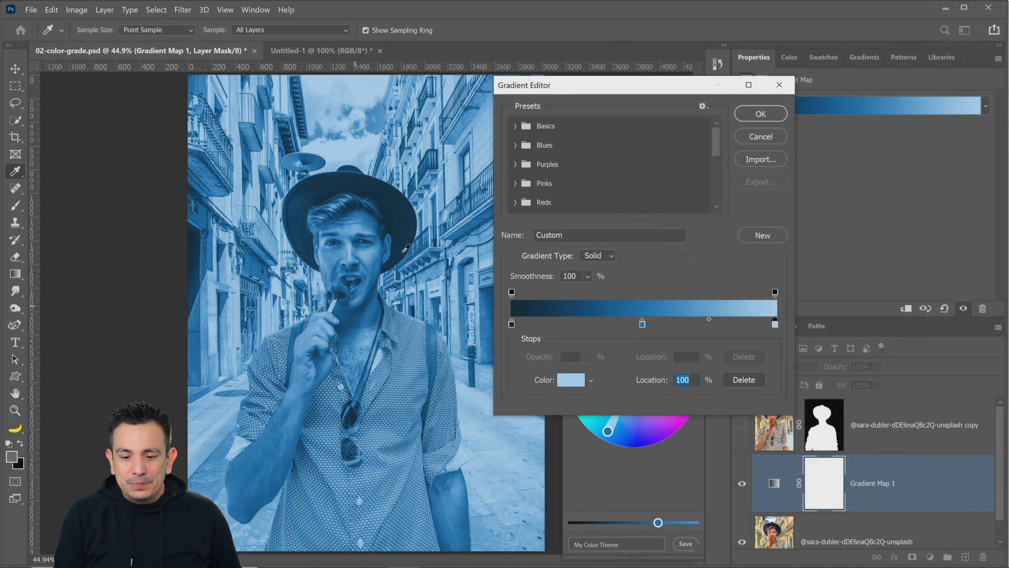
pyautogui.click(755, 114)
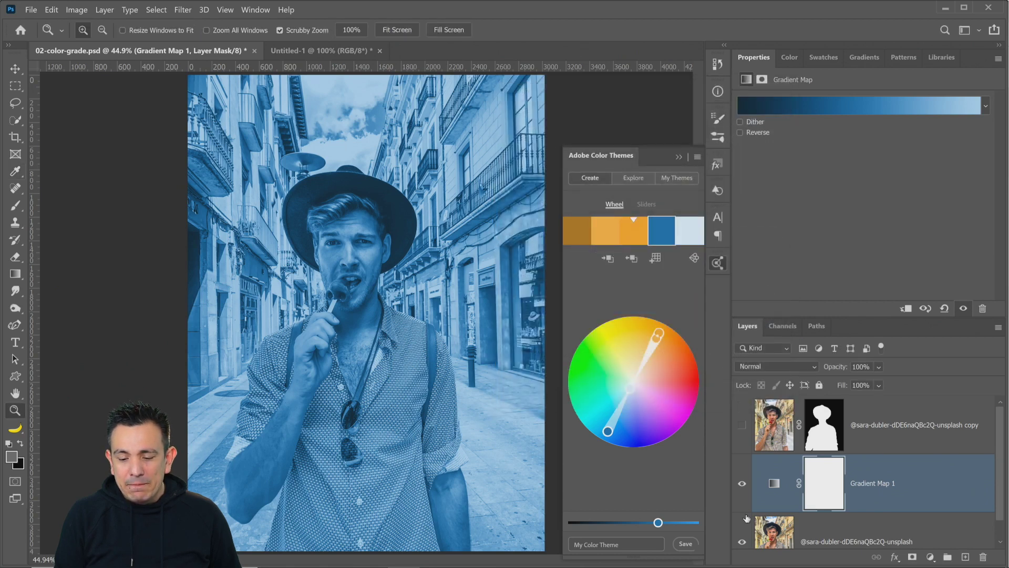
# Step: Compare the photo with and without Gradient Map 1, and show the masked subject copy layer
pyautogui.click(742, 484)
pyautogui.click(742, 484)
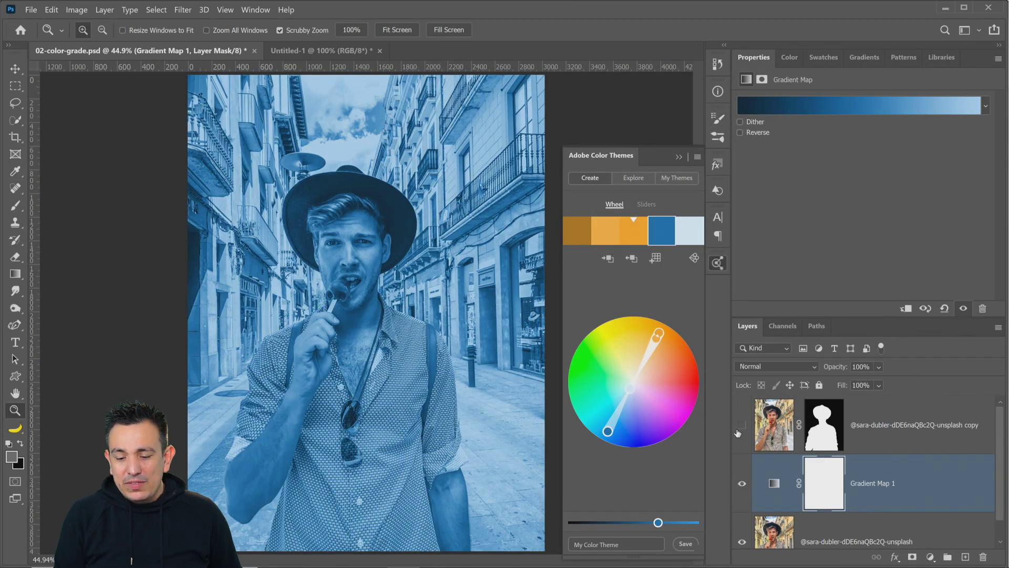
pyautogui.click(742, 425)
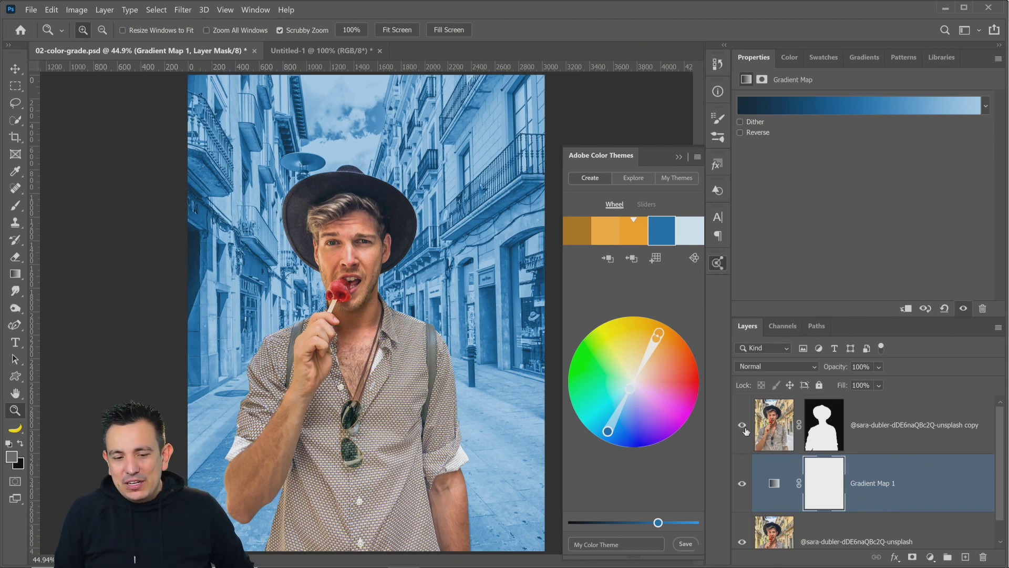
# Step: Select the masked subject copy layer and set the foreground color from the theme's base orange swatch
pyautogui.click(880, 445)
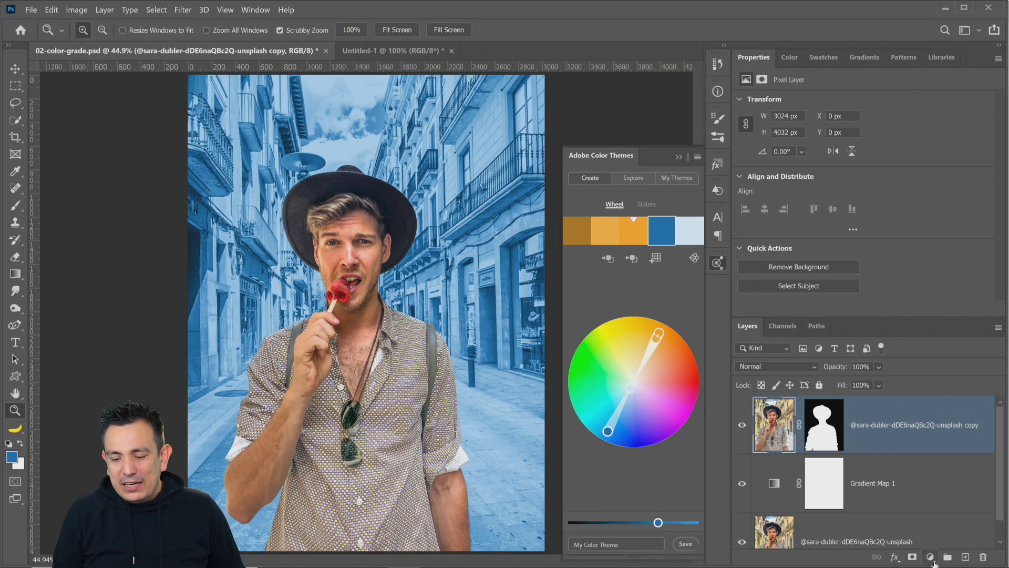
pyautogui.click(931, 558)
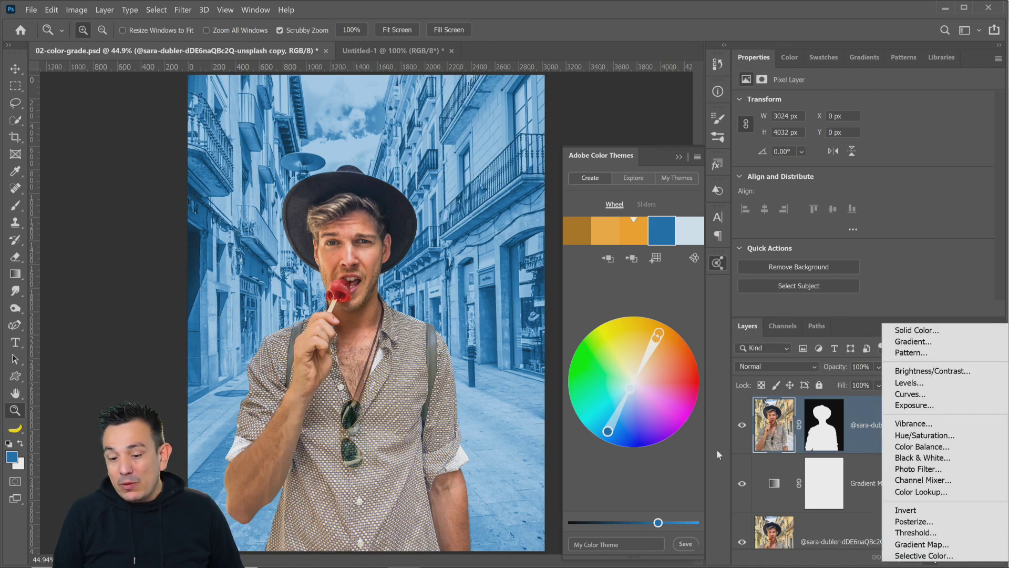
pyautogui.click(643, 271)
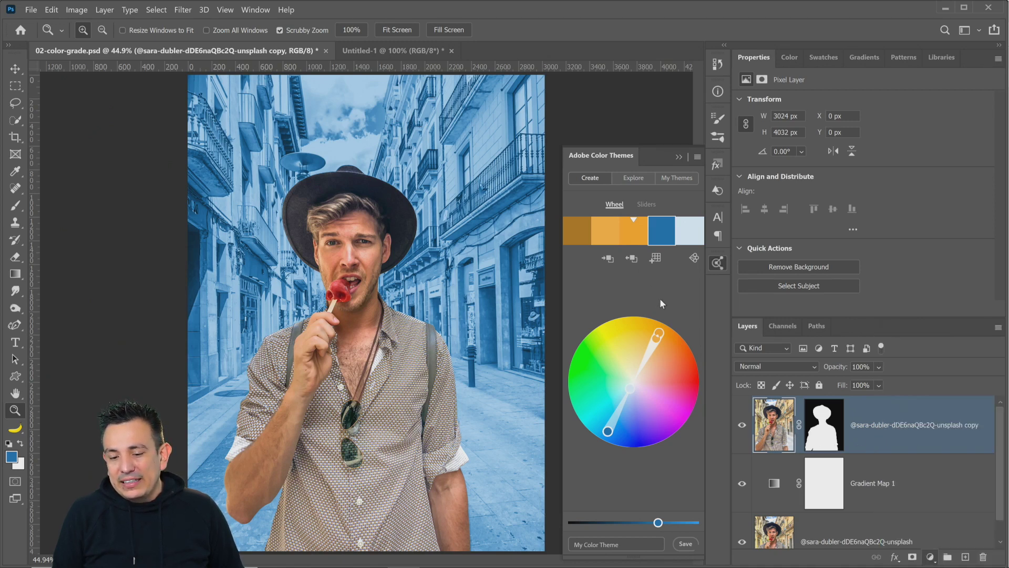
pyautogui.click(634, 235)
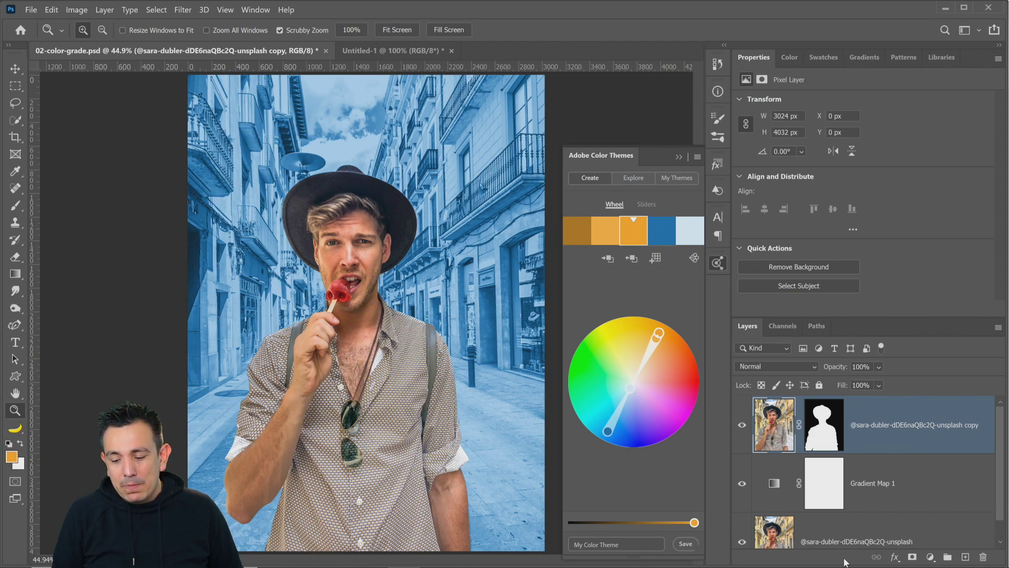
# Step: Add an orange Gradient Map clipped to the masked subject copy, and compare the subject with and without it
pyautogui.click(930, 557)
pyautogui.click(935, 538)
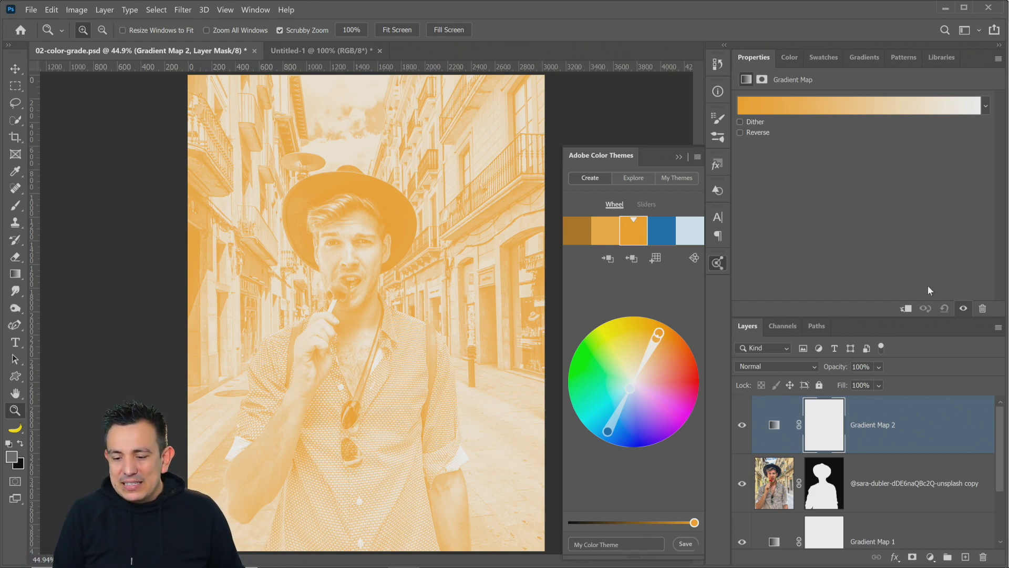
pyautogui.click(906, 309)
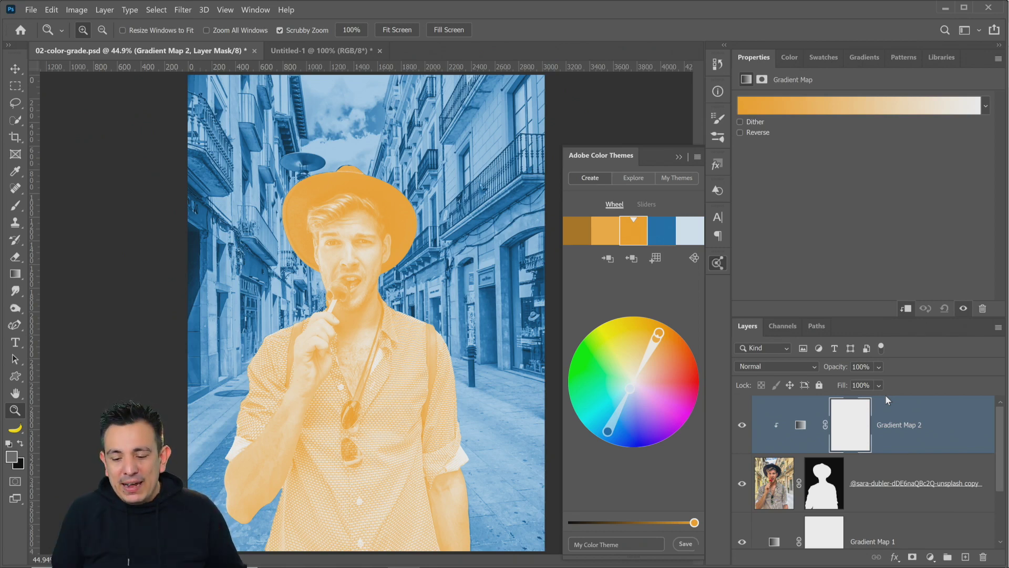
pyautogui.click(742, 429)
pyautogui.click(742, 429)
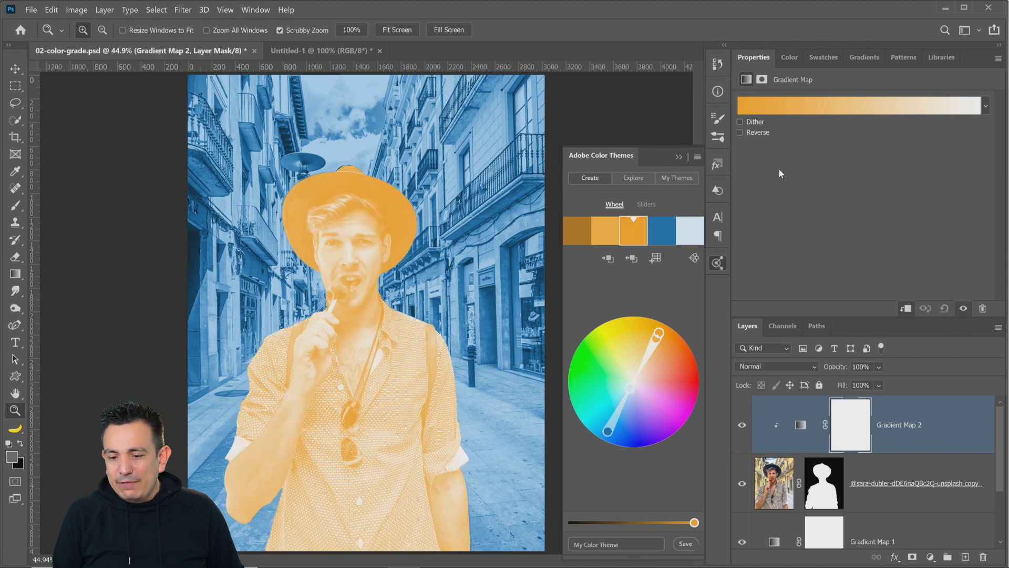
# Step: Edit the Gradient Map 2 gradient so that it has three identical orange color stops at 0%, 49% and 100%
pyautogui.click(817, 109)
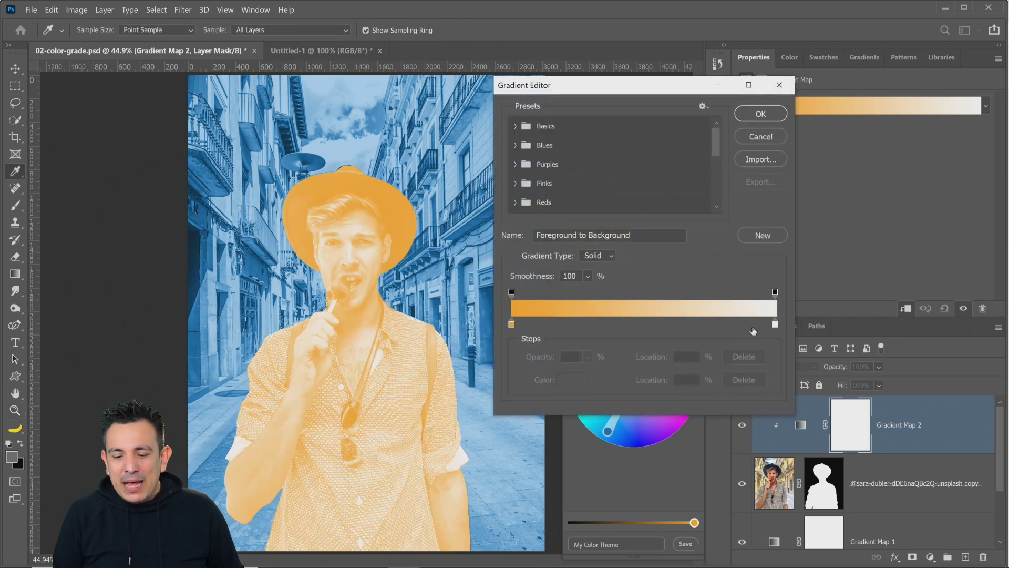
pyautogui.doubleClick(774, 325)
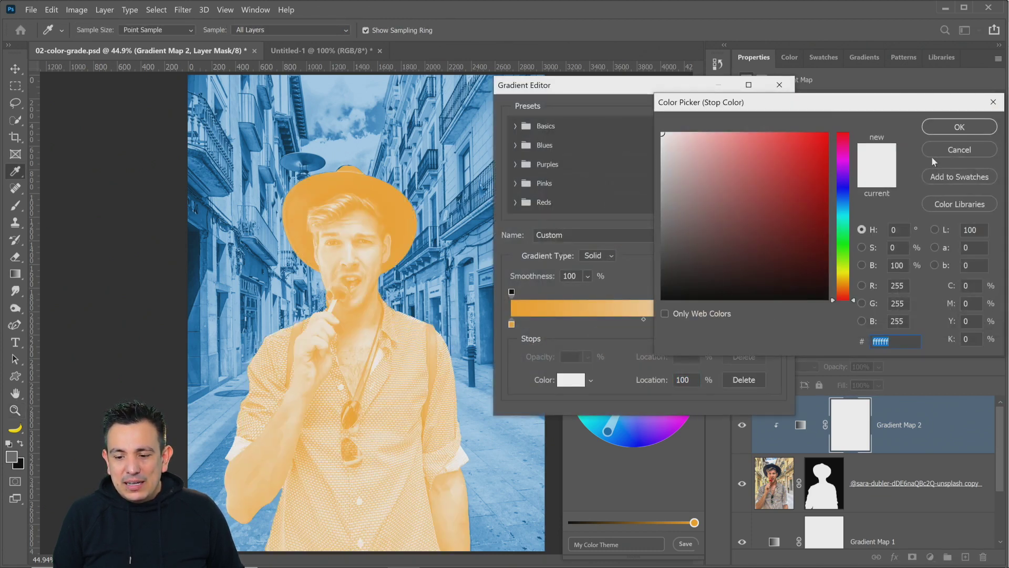
pyautogui.press('Return')
pyautogui.click(512, 325)
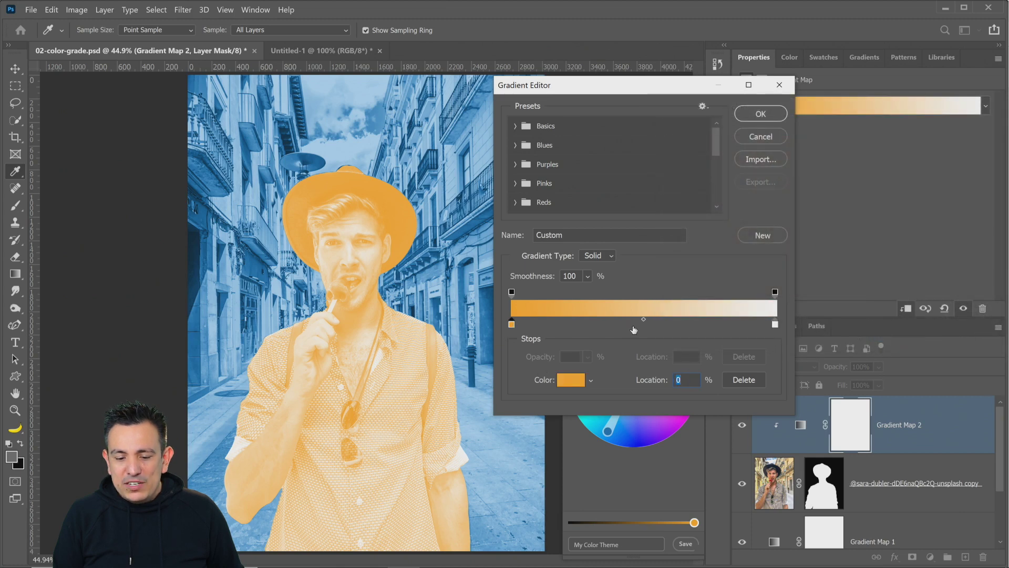
pyautogui.click(614, 324)
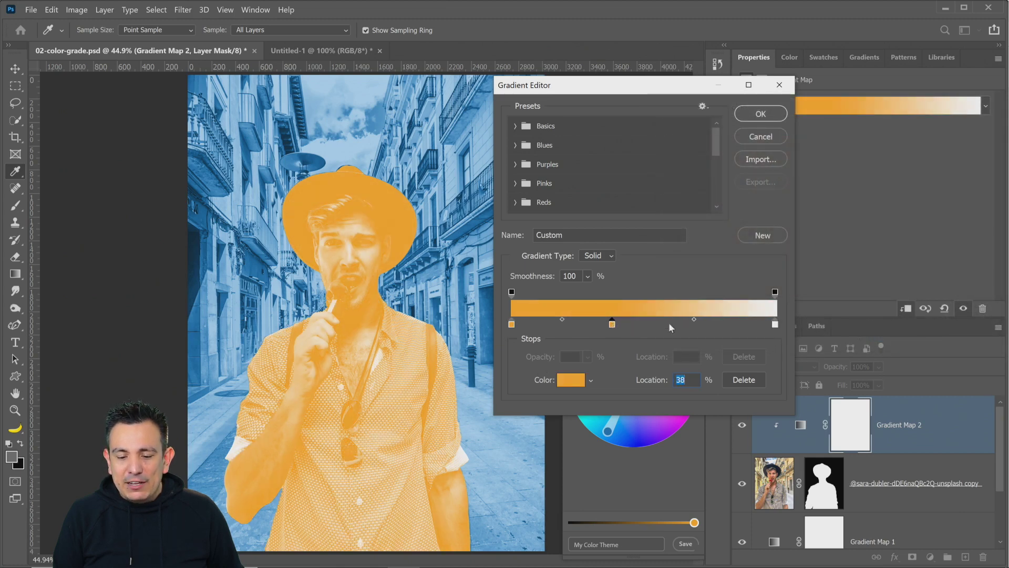
pyautogui.moveTo(612, 324); pyautogui.dragTo(773, 358)
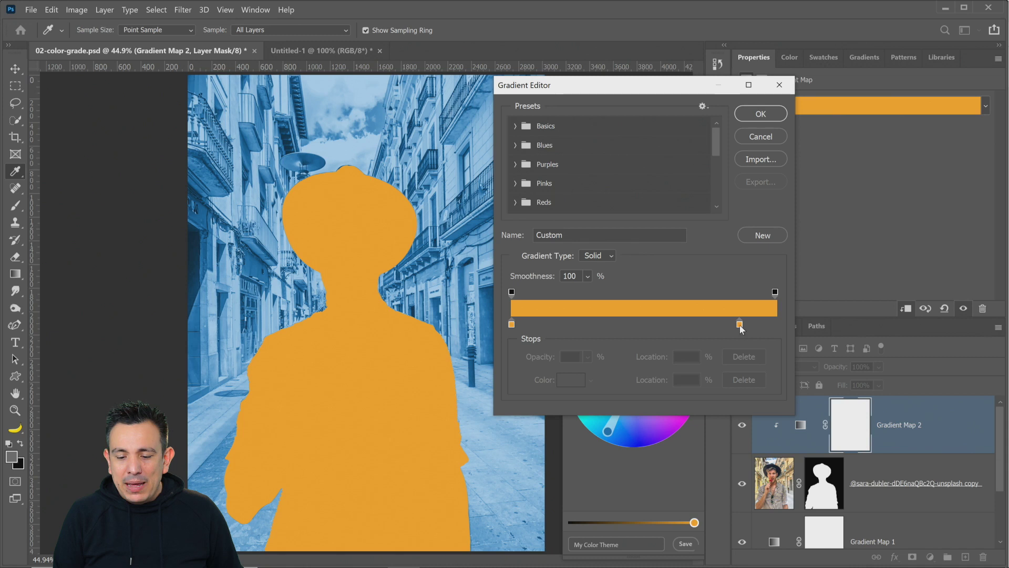
pyautogui.moveTo(740, 325); pyautogui.dragTo(776, 326)
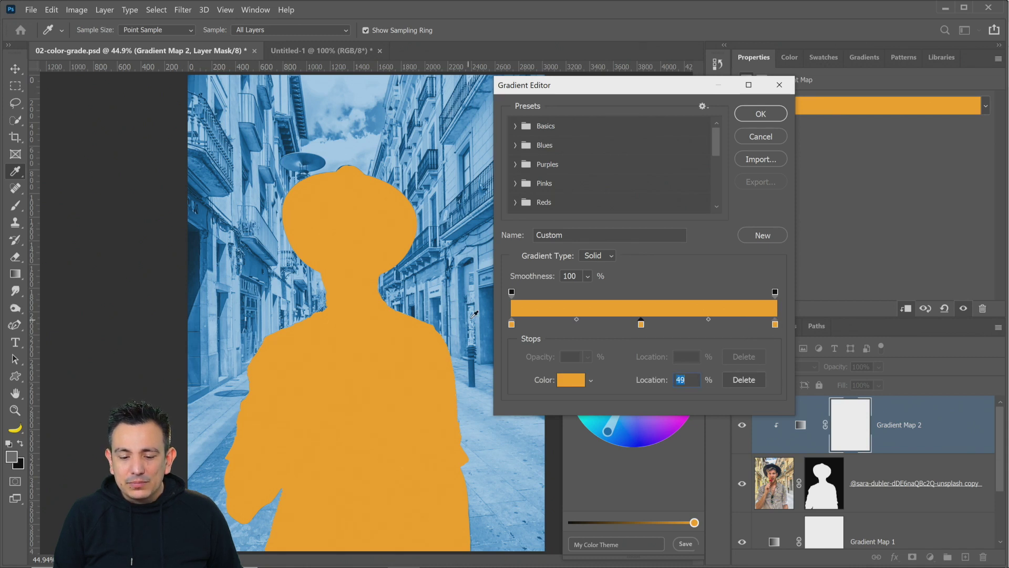
# Step: Set the orange gradient's stop at 0% to the dark brown 634312
pyautogui.doubleClick(511, 324)
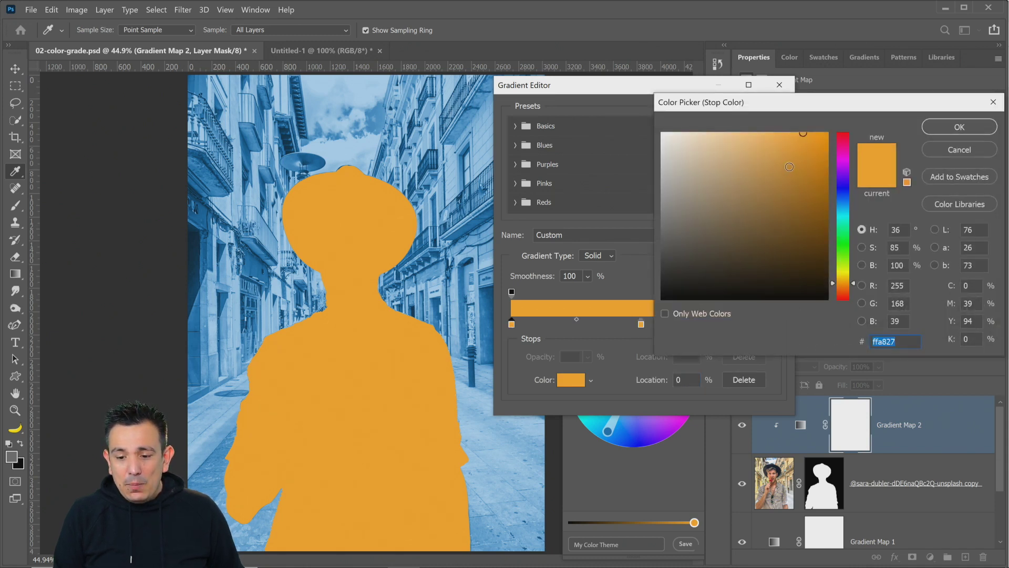
pyautogui.moveTo(790, 166); pyautogui.dragTo(797, 235)
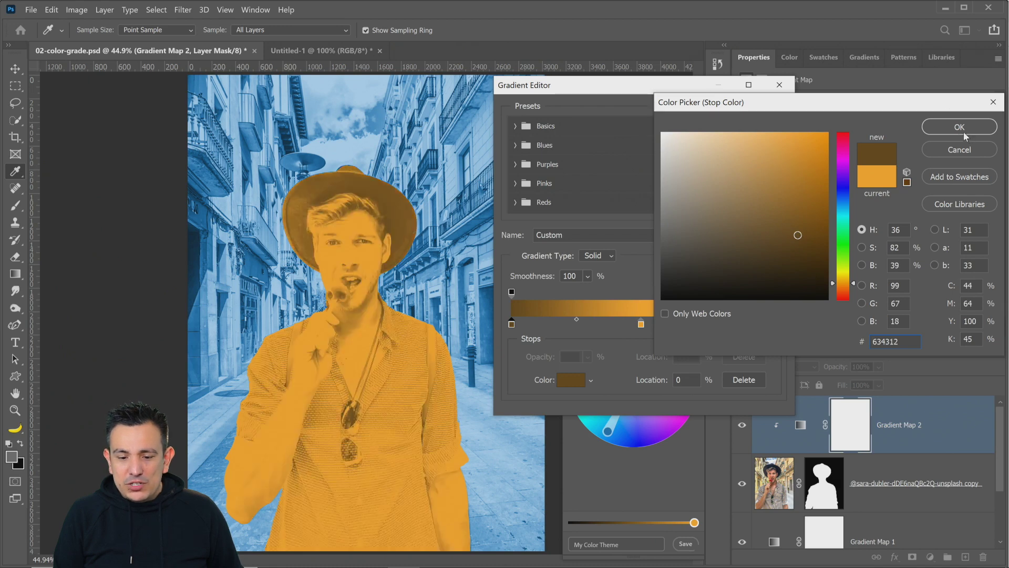
pyautogui.click(961, 130)
# Step: Set the orange gradient's stop at 100% to the pale orange ffe2b7
pyautogui.click(776, 324)
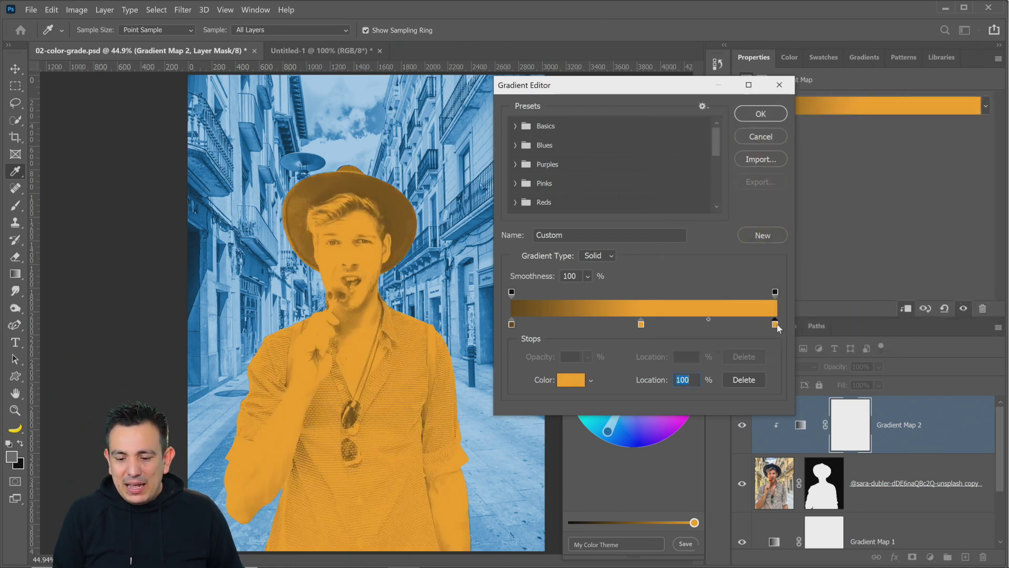
pyautogui.doubleClick(776, 324)
pyautogui.click(706, 131)
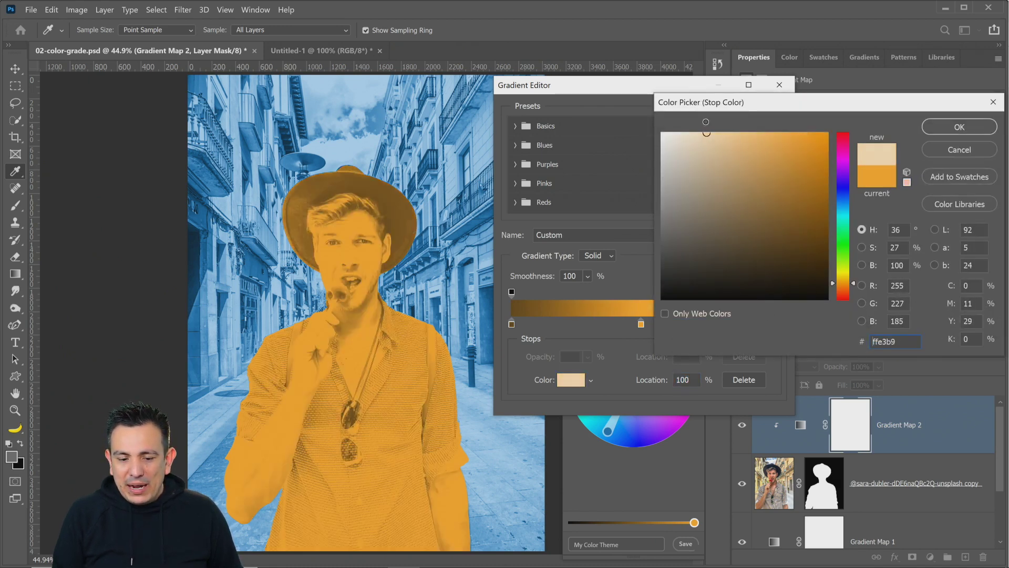
pyautogui.click(709, 128)
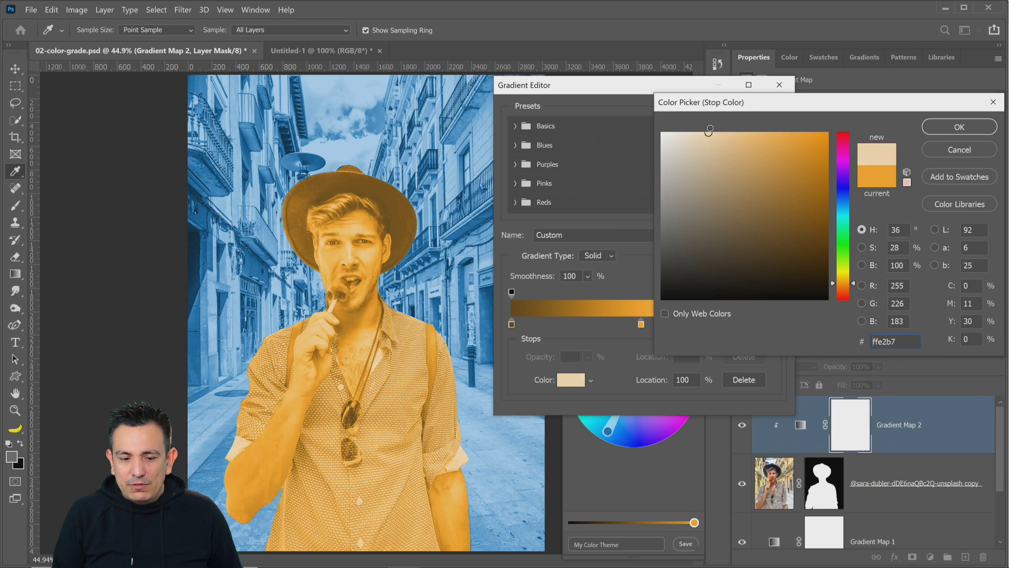
pyautogui.click(957, 132)
# Step: Set the orange gradient's stop at 49% to ffa127, accept the gradient and collapse the color themes
pyautogui.doubleClick(641, 324)
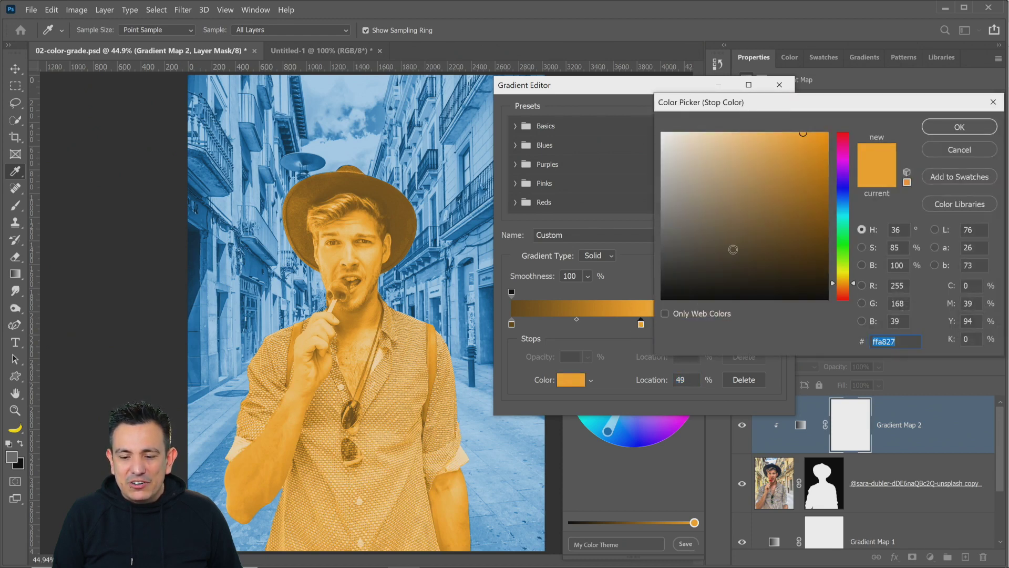
pyautogui.click(846, 287)
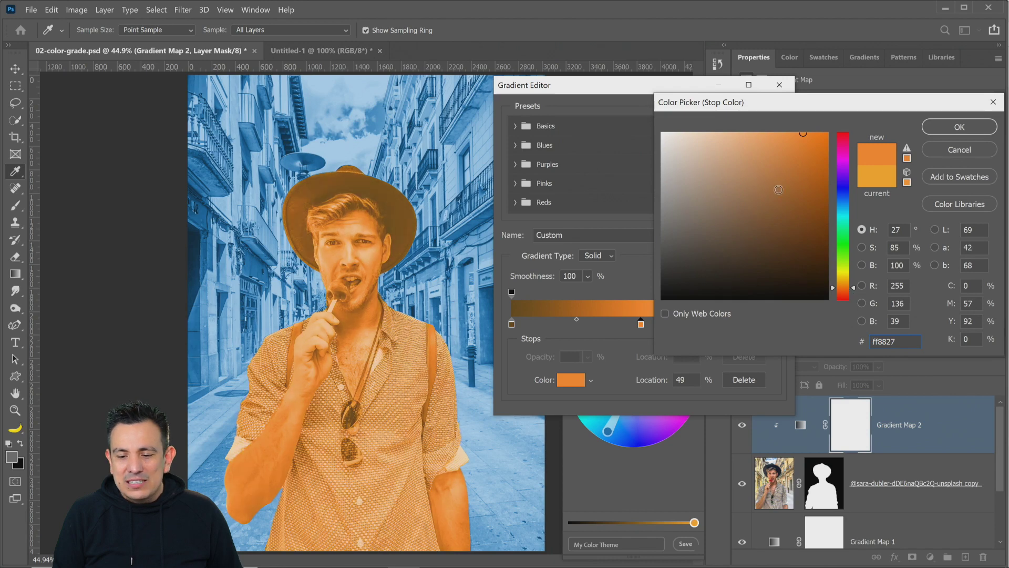
pyautogui.click(854, 284)
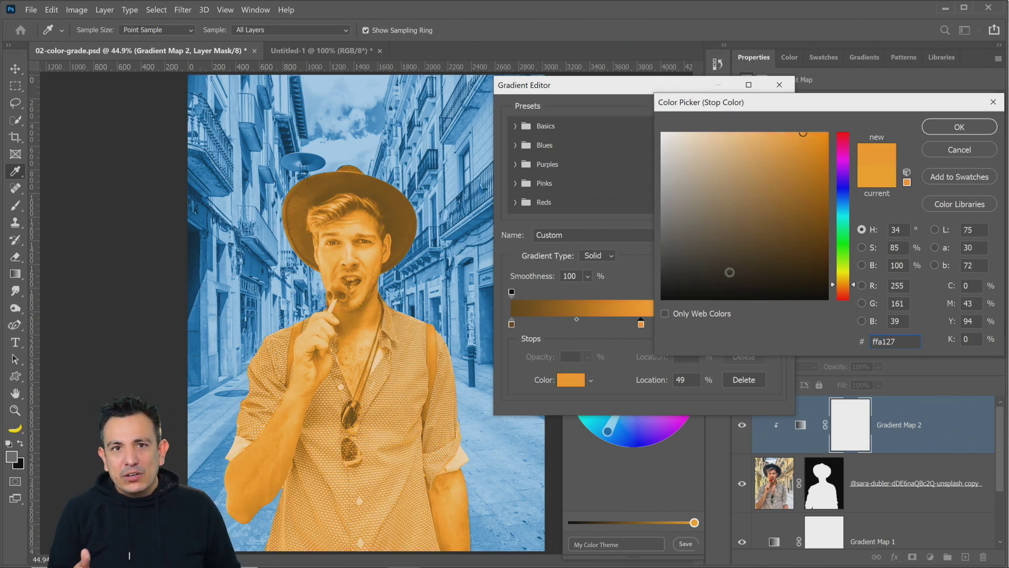
pyautogui.click(934, 131)
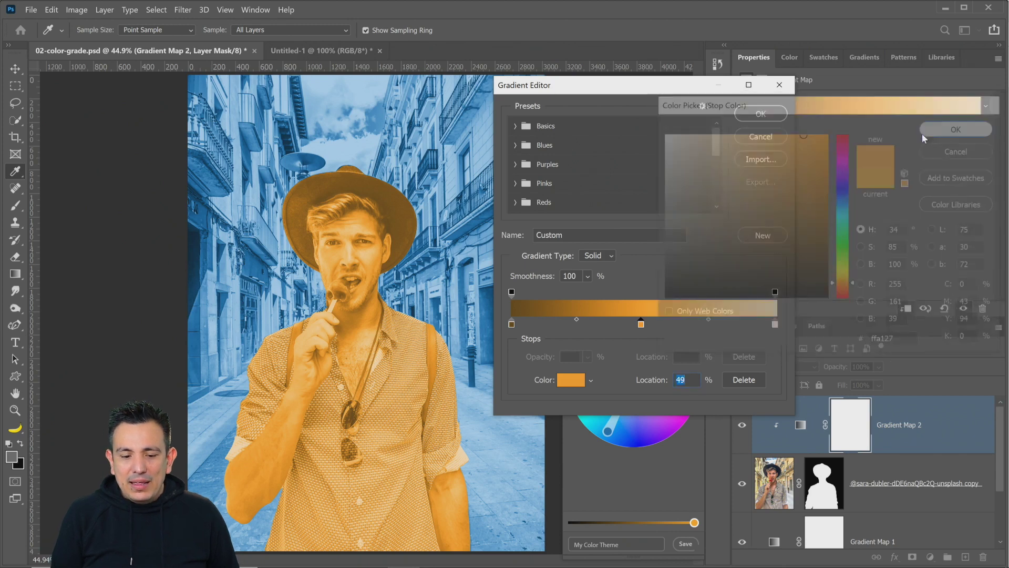
pyautogui.click(761, 113)
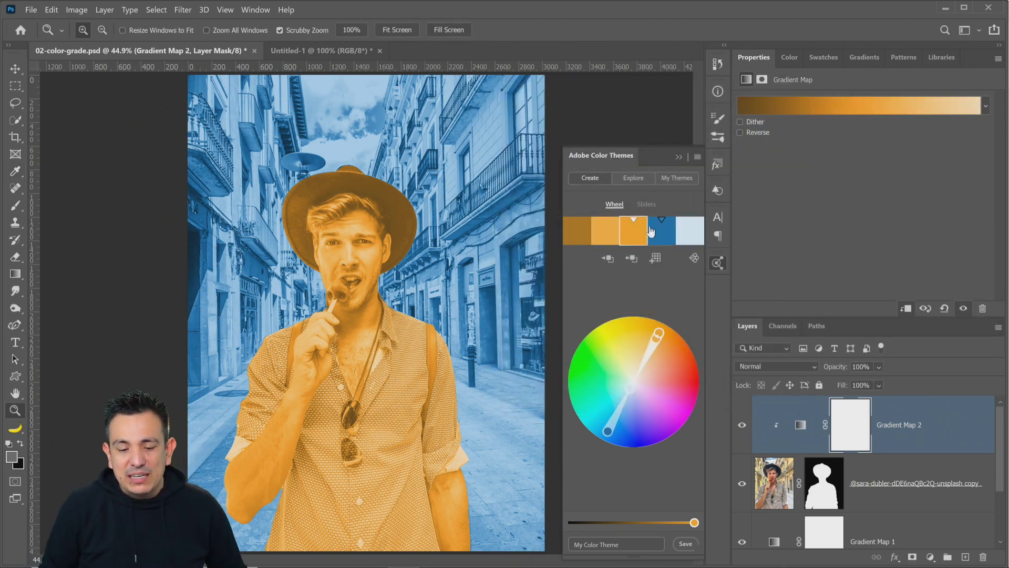
pyautogui.click(678, 158)
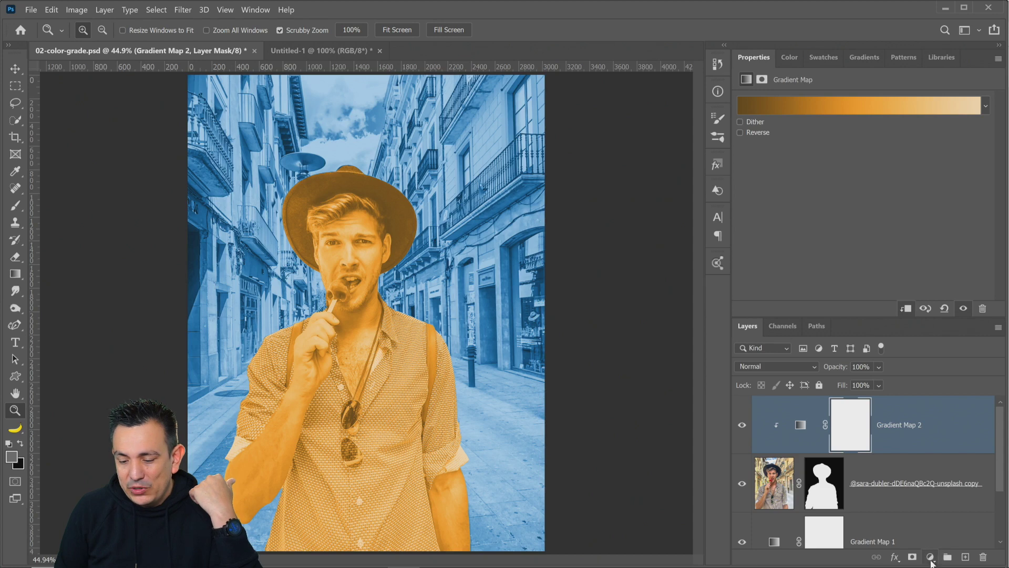
# Step: Add a Hue/Saturation adjustment clipped to the subject with Saturation -45 and Hue -3, and compare with and without it
pyautogui.click(930, 557)
pyautogui.click(923, 434)
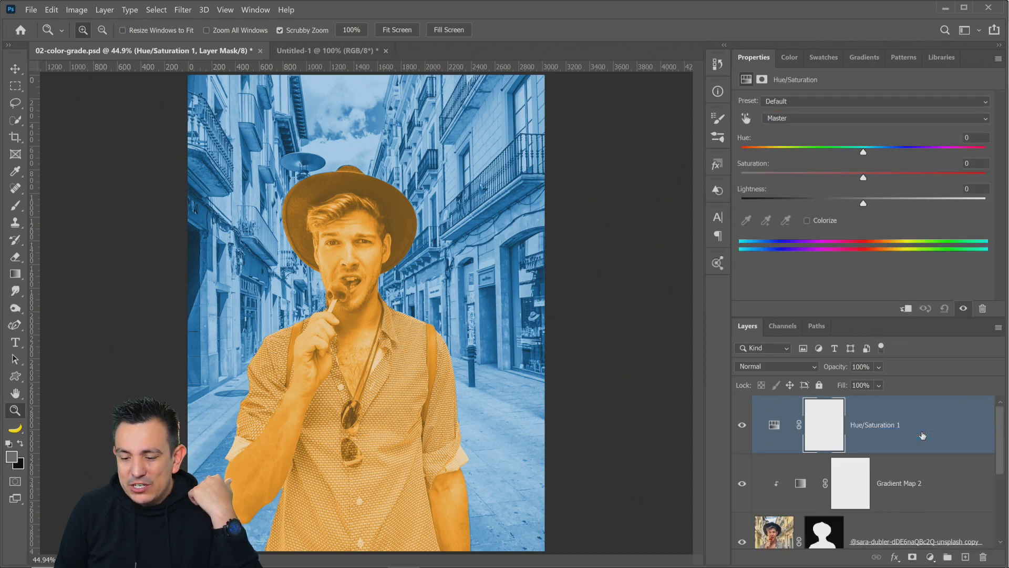
pyautogui.click(906, 310)
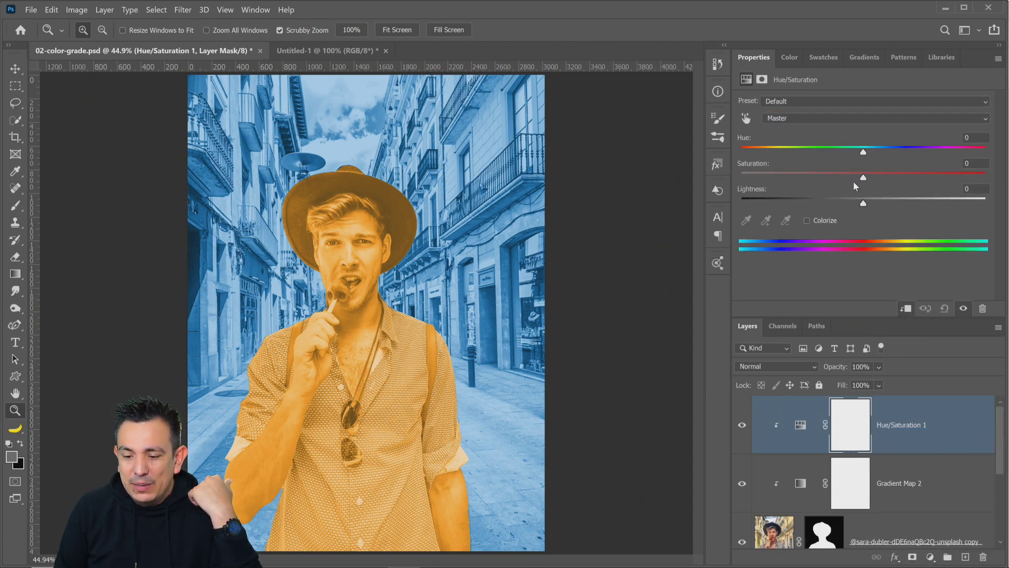
pyautogui.moveTo(864, 180); pyautogui.dragTo(818, 180)
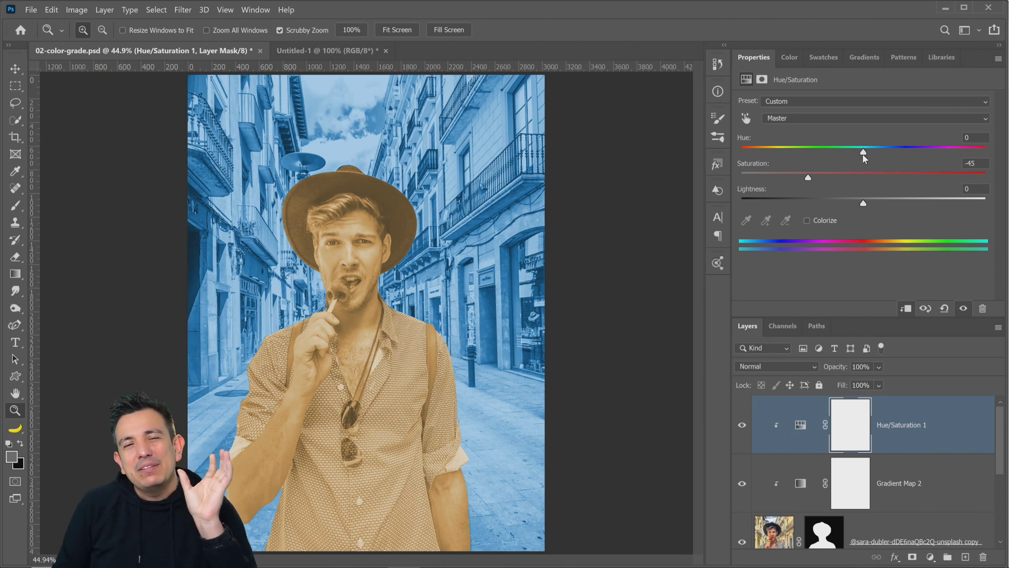
pyautogui.moveTo(863, 156); pyautogui.dragTo(860, 154)
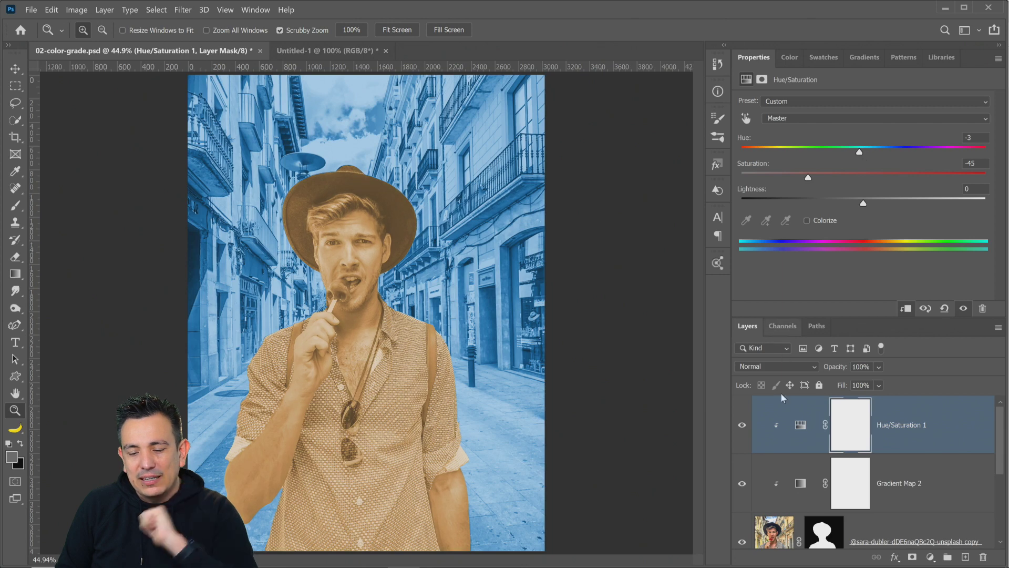
pyautogui.click(738, 427)
pyautogui.click(737, 427)
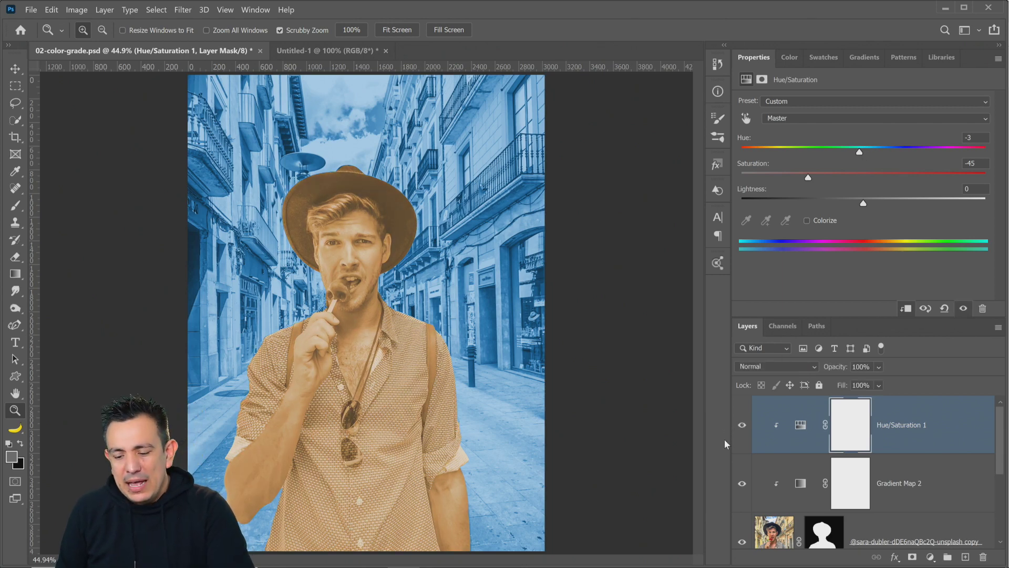
# Step: Change the stop at 0% in the Gradient Map 2 gradient to a much darker brown
pyautogui.click(806, 493)
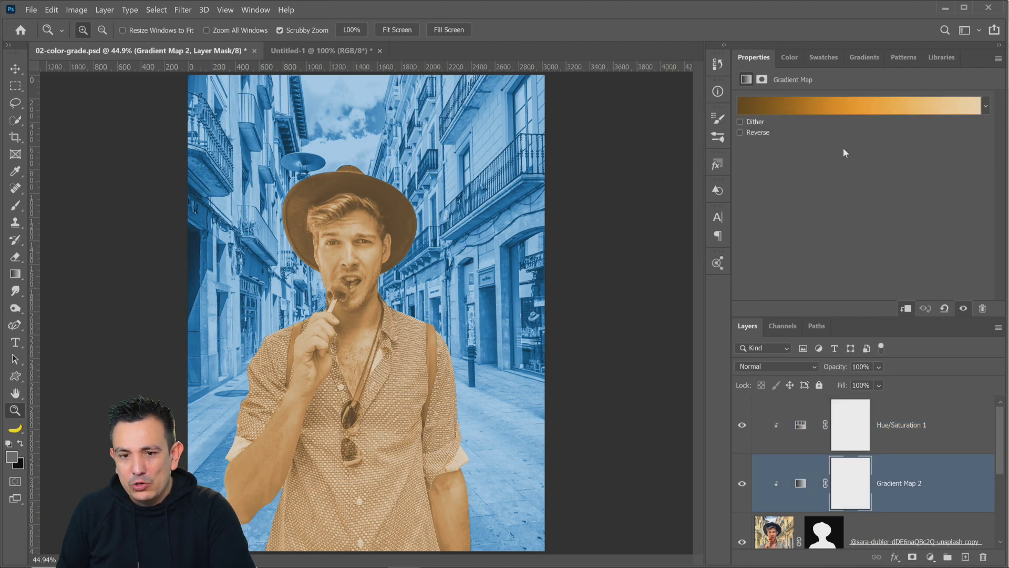
pyautogui.click(798, 111)
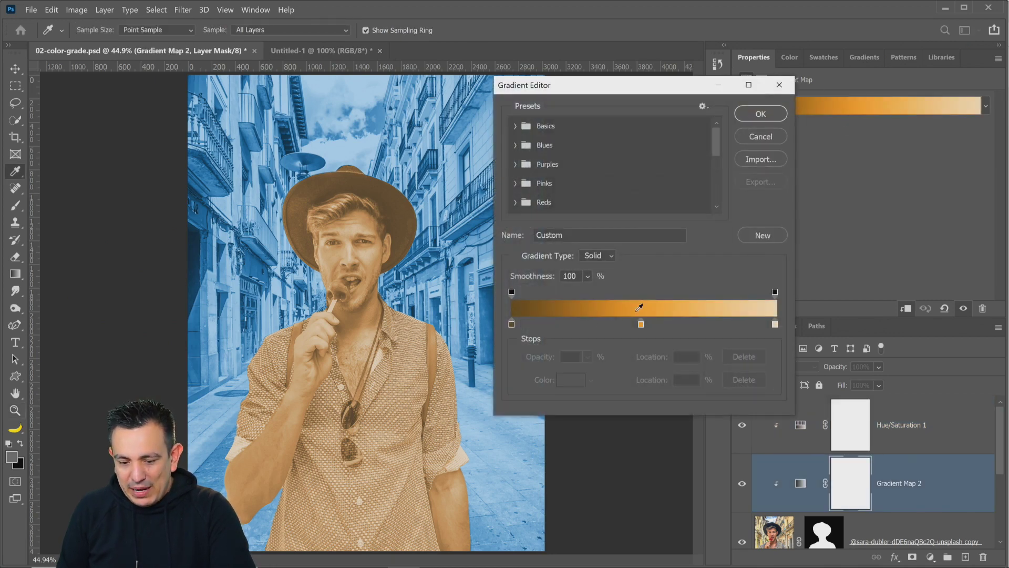
pyautogui.doubleClick(512, 323)
pyautogui.moveTo(819, 246)
pyautogui.mouseDown()
pyautogui.moveTo(782, 270)
pyautogui.moveTo(795, 271)
pyautogui.mouseUp()
pyautogui.click(960, 127)
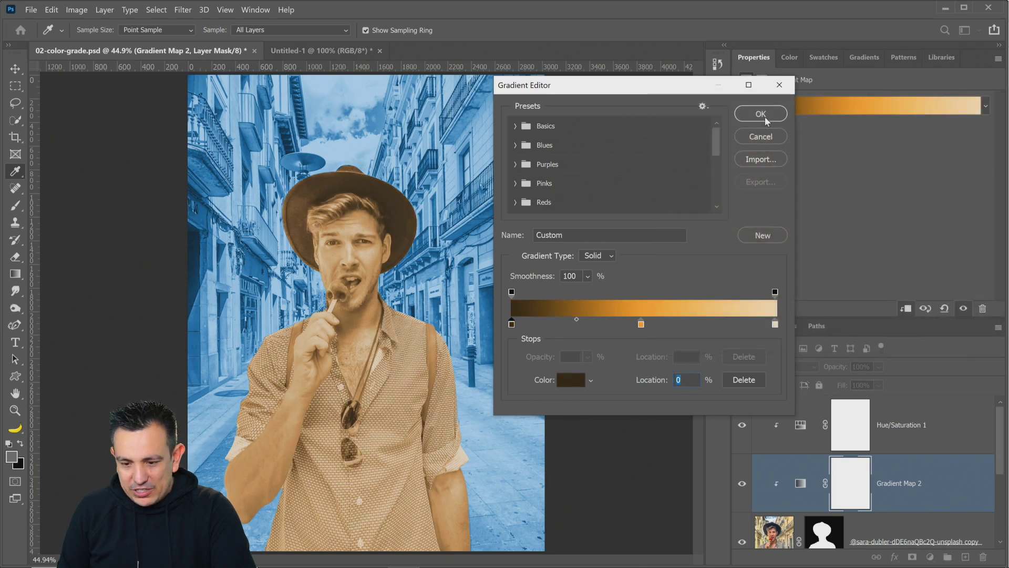
pyautogui.click(765, 117)
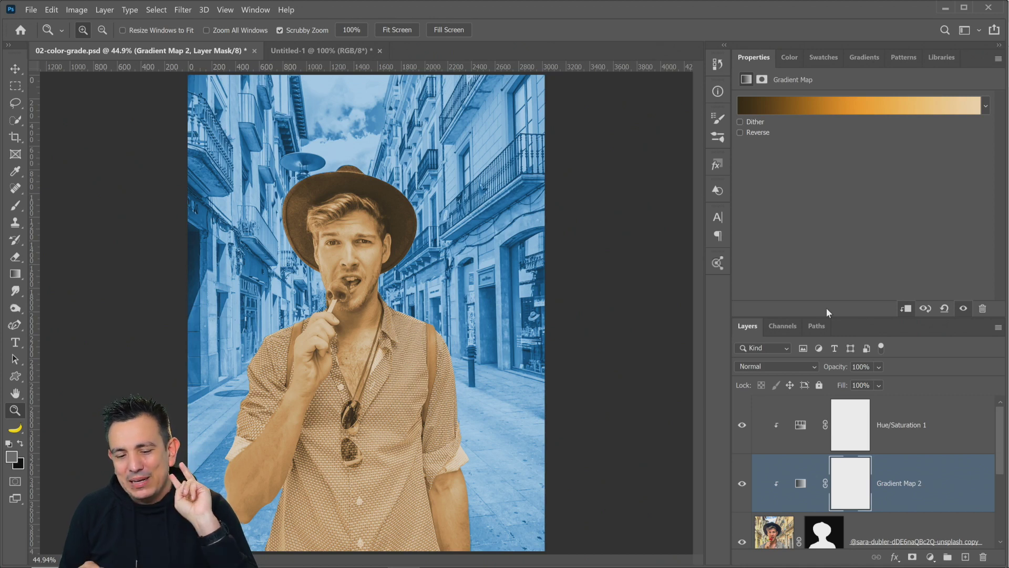
# Step: Delete the Hue/Saturation 1, Gradient Map 2 and Gradient Map 1 adjustment layers
pyautogui.click(915, 433)
pyautogui.press('Delete')
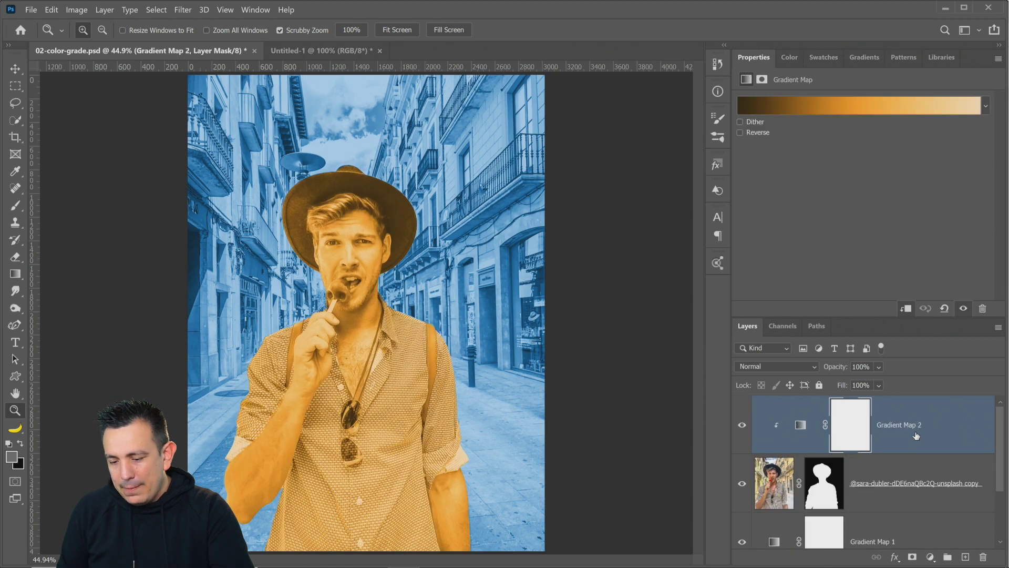
pyautogui.press('Delete')
pyautogui.click(908, 483)
pyautogui.press('Delete')
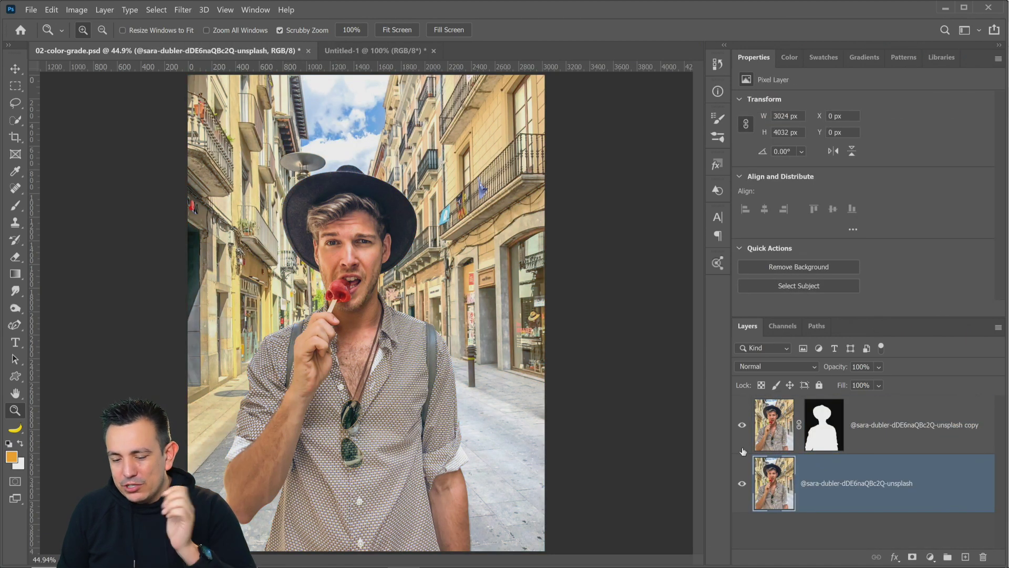
# Step: Check the masked subject copy and the original photo separately, leaving only the original photo layer visible
pyautogui.click(742, 426)
pyautogui.click(743, 483)
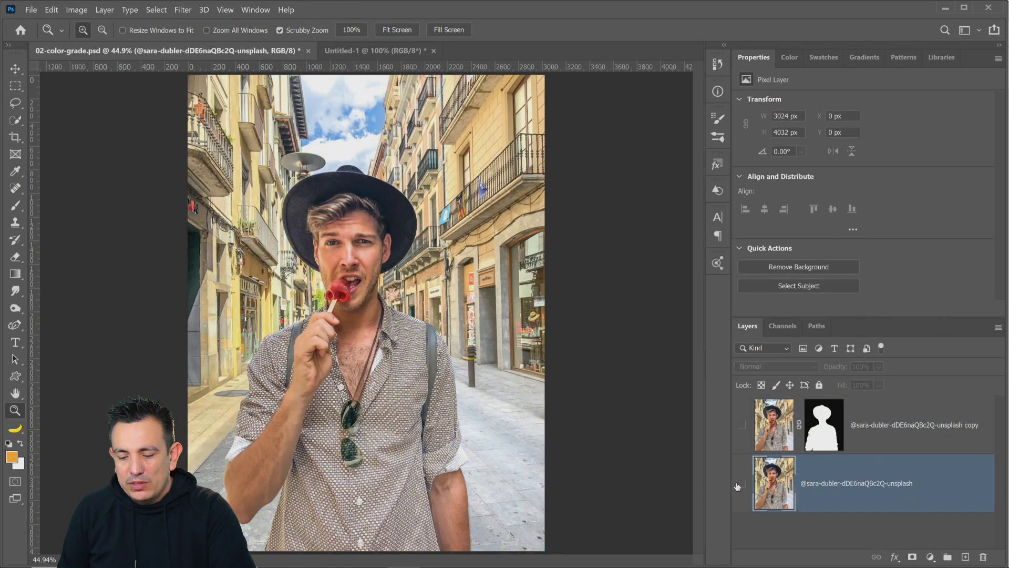
pyautogui.click(742, 425)
pyautogui.click(742, 425)
pyautogui.click(742, 484)
pyautogui.click(743, 425)
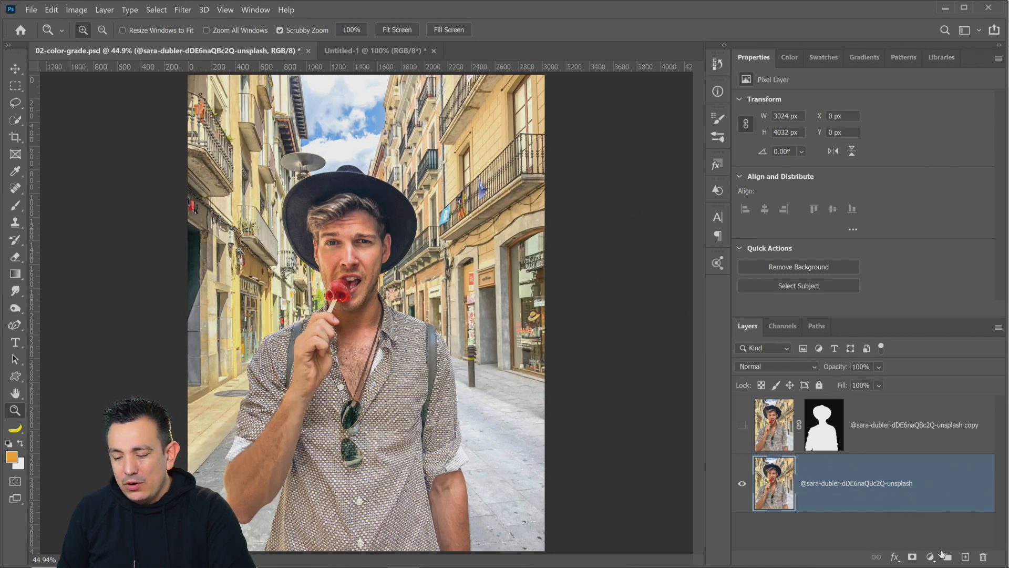
# Step: Add a Solid Color fill layer in dark green 173409 directly above the original photo
pyautogui.click(932, 556)
pyautogui.click(921, 326)
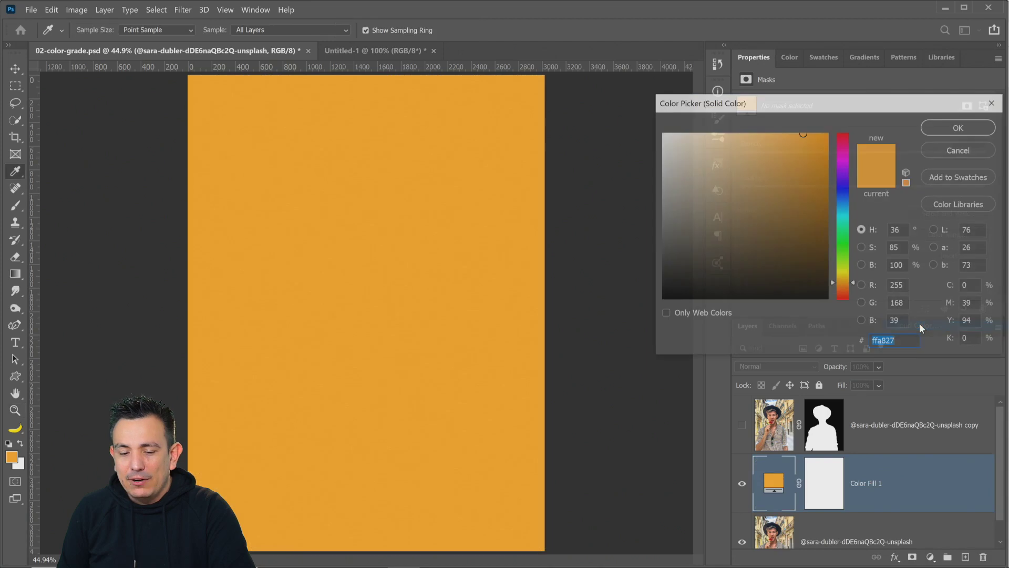
pyautogui.moveTo(848, 282); pyautogui.dragTo(848, 253)
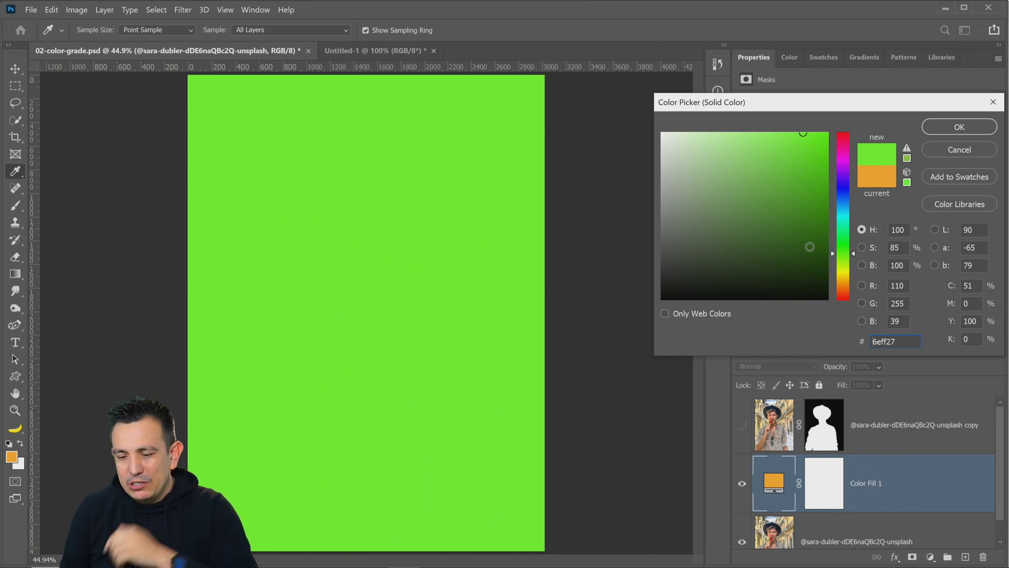
pyautogui.click(765, 273)
pyautogui.moveTo(766, 273); pyautogui.dragTo(797, 236)
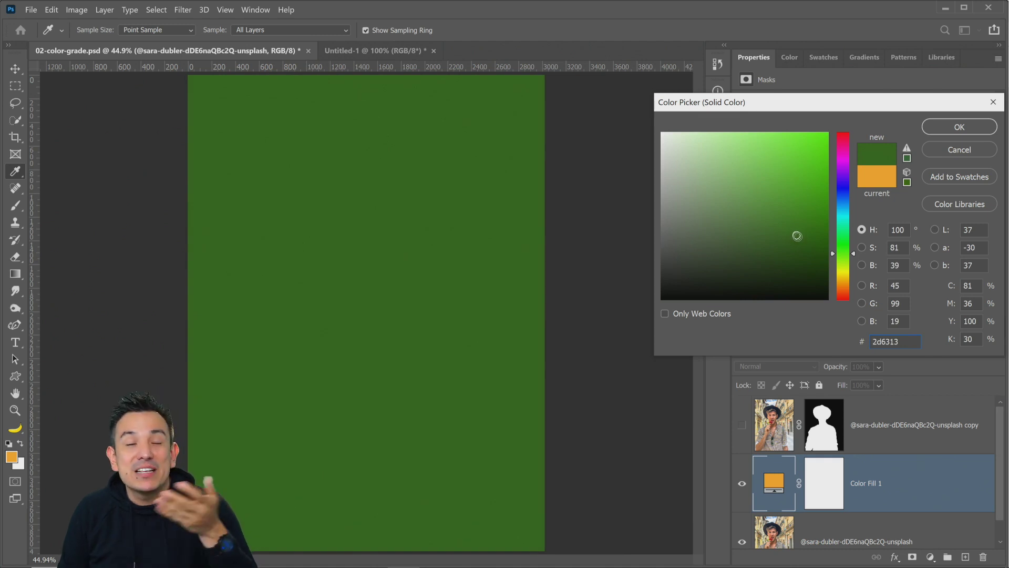
pyautogui.click(793, 250)
pyautogui.moveTo(791, 242); pyautogui.dragTo(804, 264)
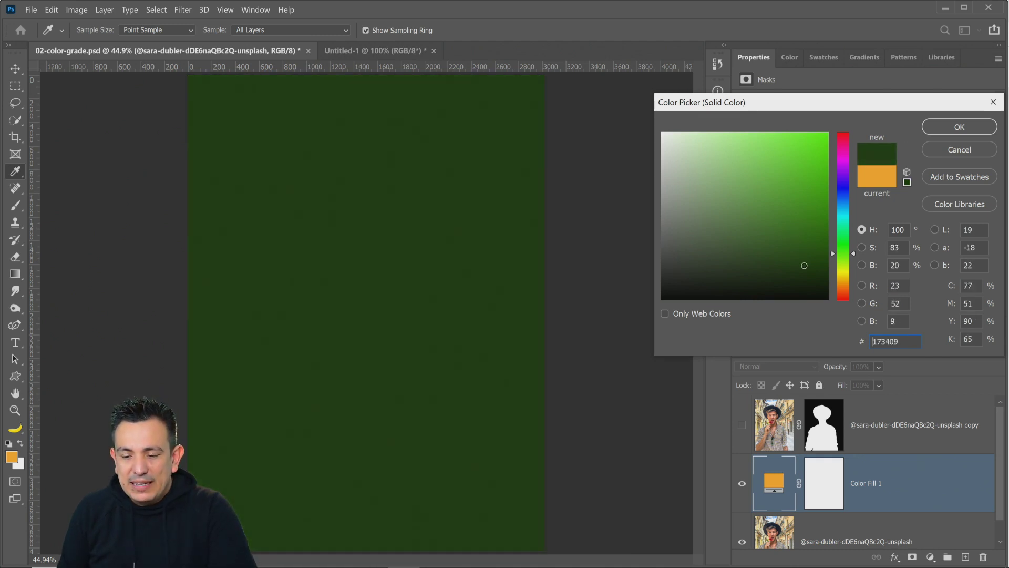
pyautogui.click(925, 127)
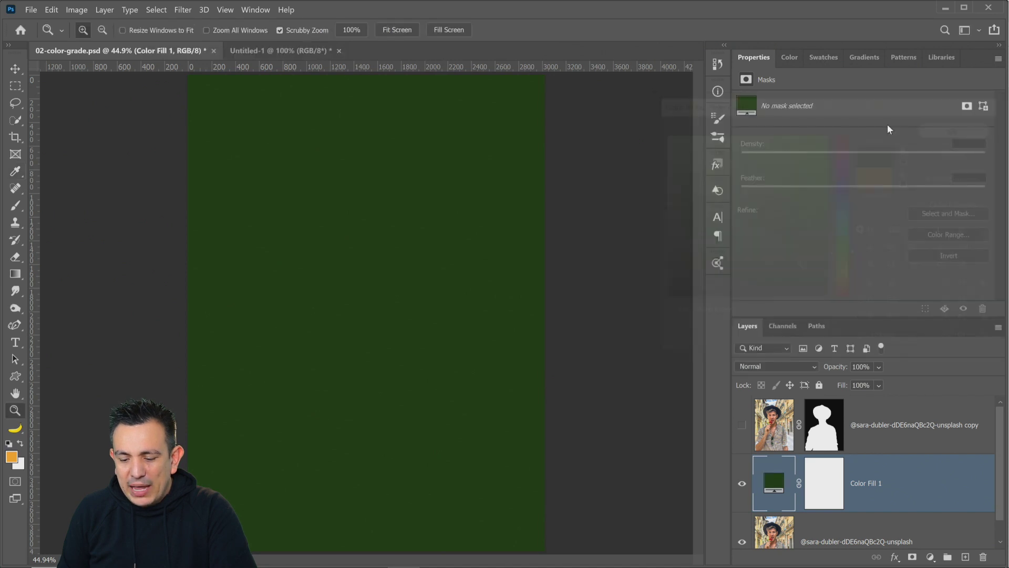
# Step: Set the green fill layer's blend mode to Color and compare the photo with and without it
pyautogui.click(742, 485)
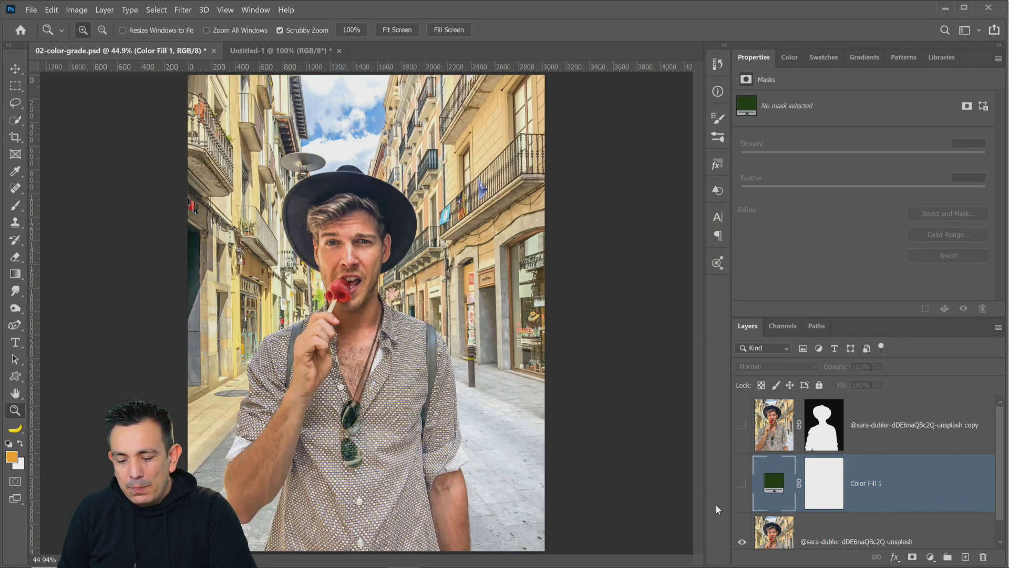
pyautogui.click(743, 483)
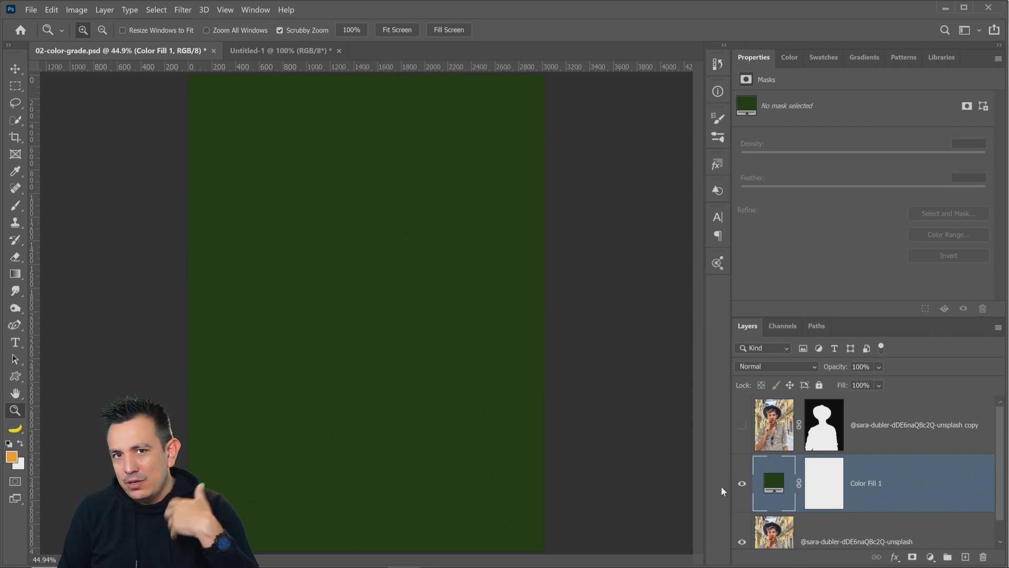
pyautogui.click(755, 365)
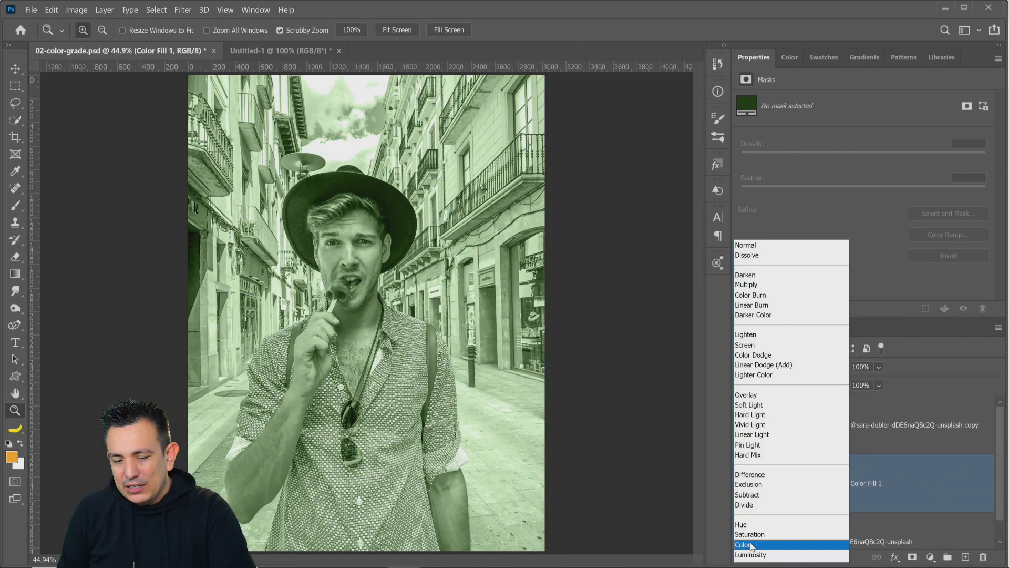
pyautogui.click(744, 544)
pyautogui.click(742, 489)
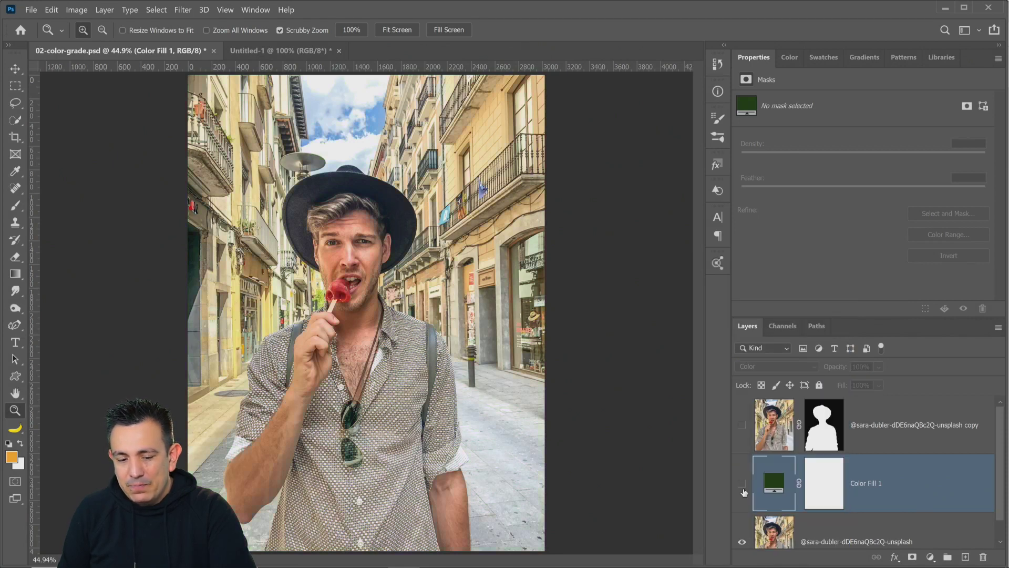
pyautogui.click(743, 489)
pyautogui.click(742, 489)
pyautogui.click(743, 489)
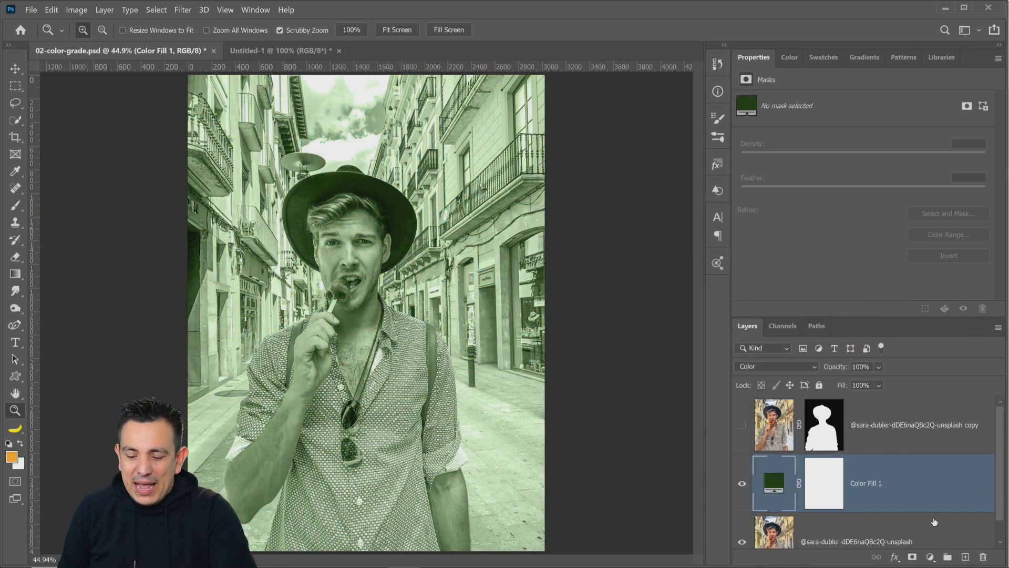
# Step: Add a Levels adjustment above the green fill with input black 25, midtones 0.87 and output white 219
pyautogui.click(930, 557)
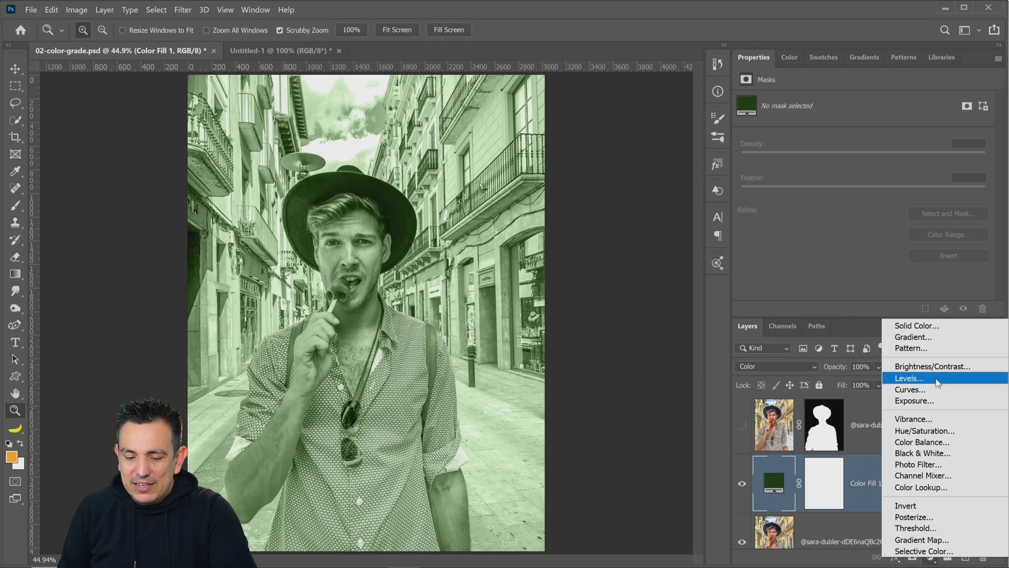
pyautogui.click(915, 379)
pyautogui.moveTo(790, 196)
pyautogui.mouseDown()
pyautogui.moveTo(818, 197)
pyautogui.moveTo(806, 196)
pyautogui.mouseUp()
pyautogui.moveTo(884, 198); pyautogui.dragTo(882, 196)
pyautogui.moveTo(956, 233); pyautogui.dragTo(934, 240)
pyautogui.moveTo(955, 198)
pyautogui.mouseDown()
pyautogui.moveTo(933, 198)
pyautogui.moveTo(970, 196)
pyautogui.mouseUp()
pyautogui.moveTo(881, 198)
pyautogui.mouseDown()
pyautogui.moveTo(896, 195)
pyautogui.moveTo(887, 198)
pyautogui.mouseUp()
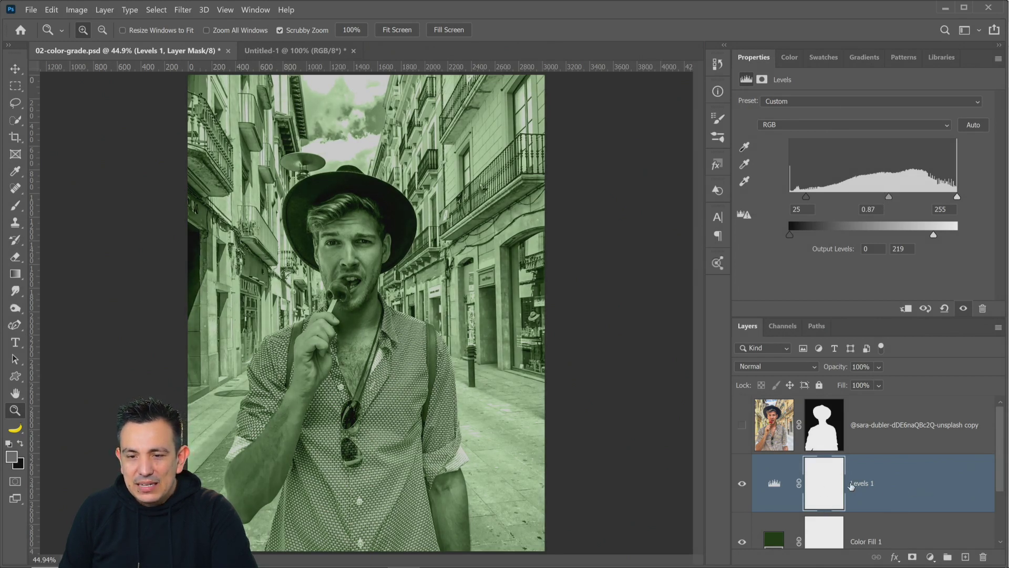
# Step: Show the masked subject copy and add a dark brown Solid Color fill layer directly above it
pyautogui.click(743, 427)
pyautogui.click(875, 435)
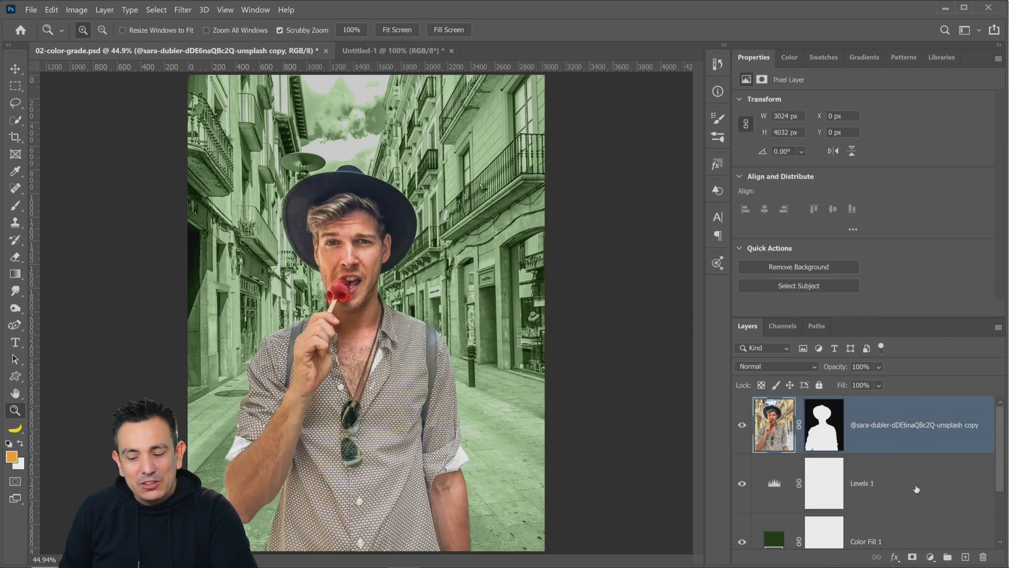
pyautogui.click(931, 556)
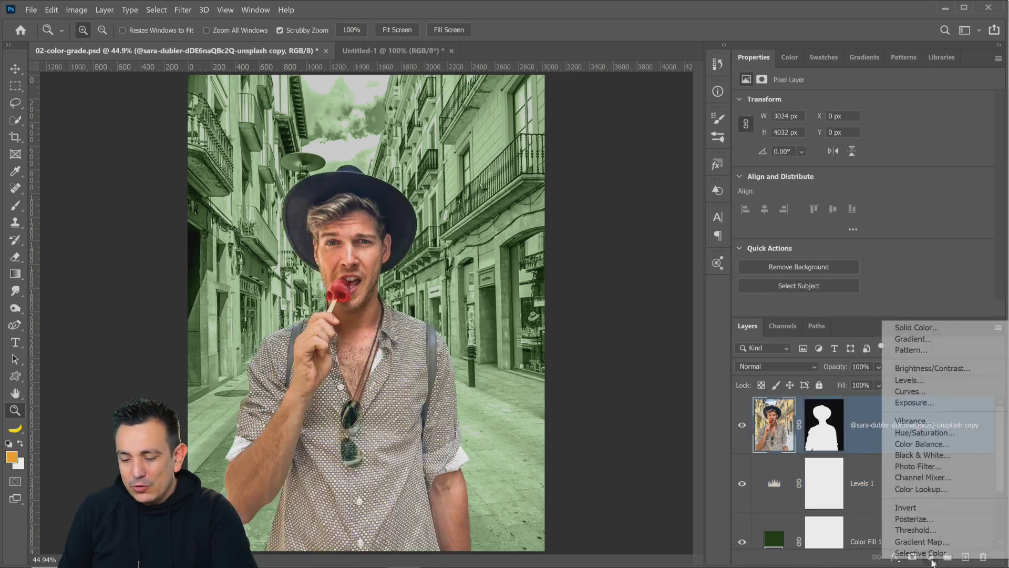
pyautogui.click(911, 330)
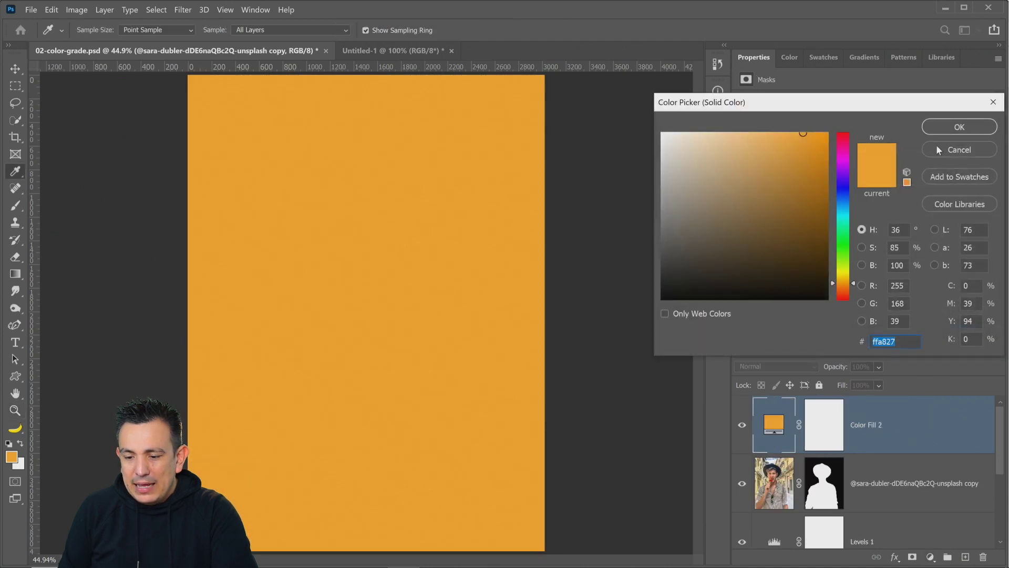
pyautogui.write('4d3106')
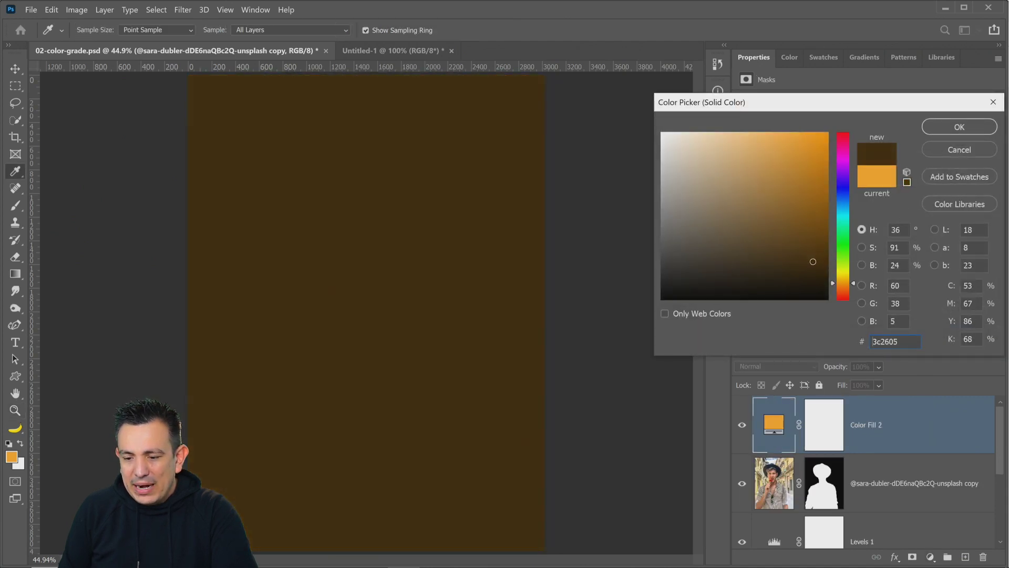
pyautogui.click(959, 127)
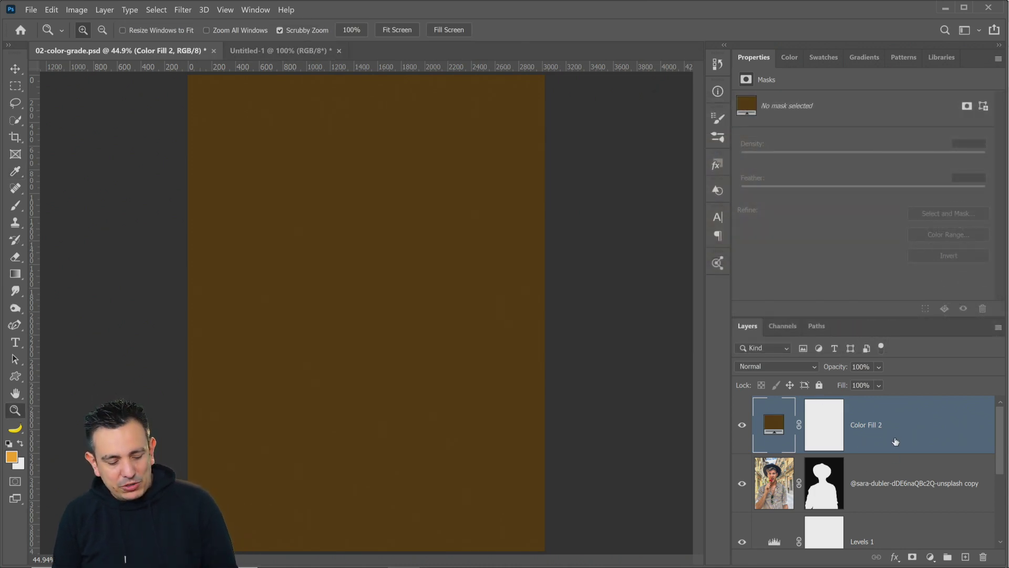
# Step: Clip the brown fill layer to the masked subject copy and set its blend mode to Color
pyautogui.hotkey('ctrl', 'alt', 'g')
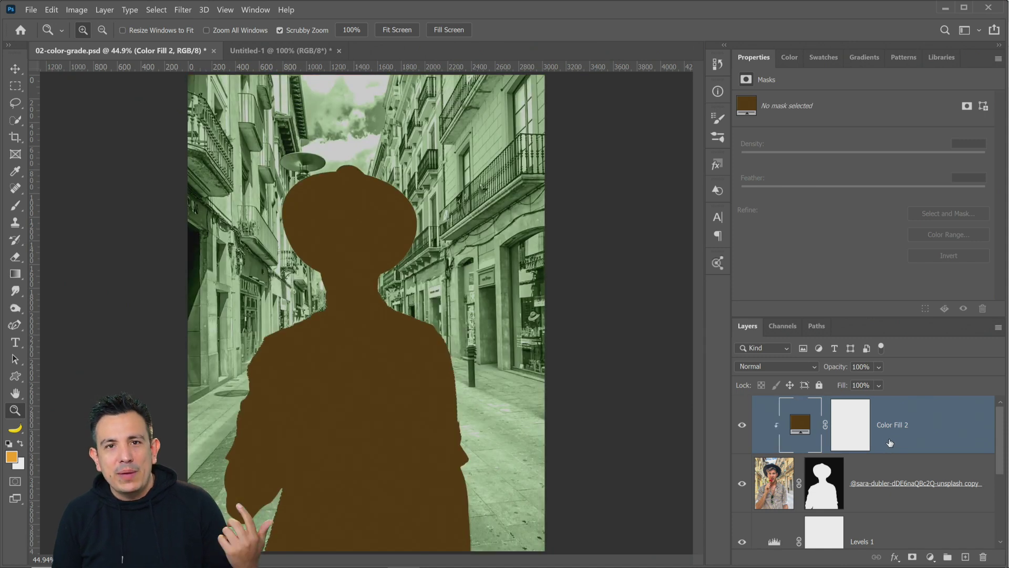
pyautogui.click(772, 367)
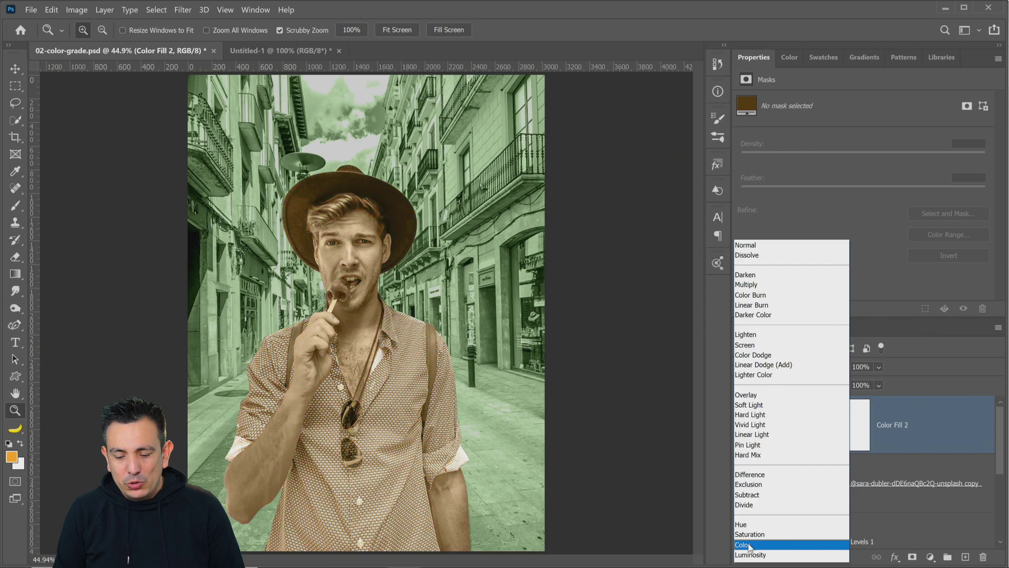
pyautogui.click(750, 547)
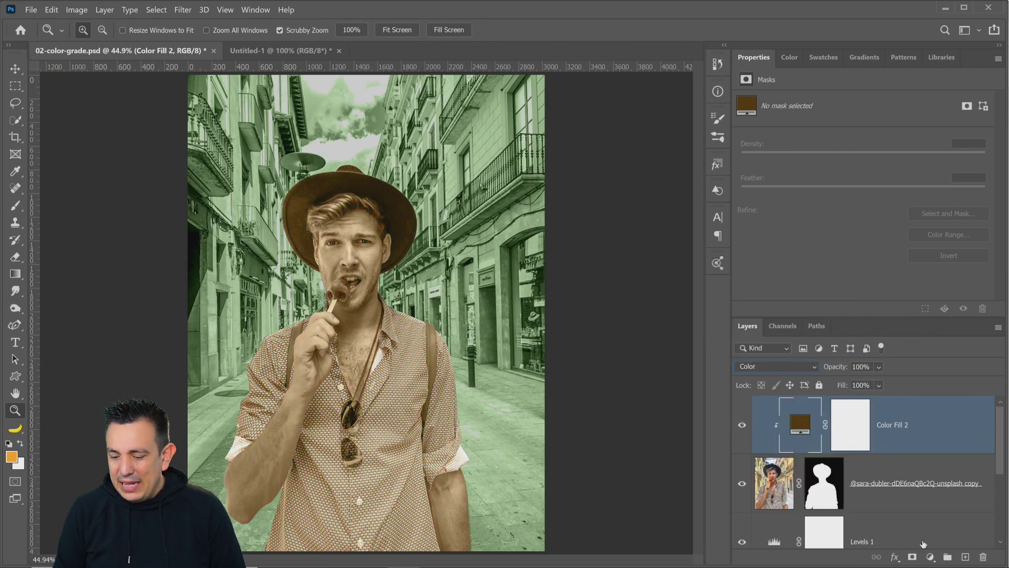
# Step: Add a Levels adjustment clipped to the subject, with input black 22, midtones 0.83 and output white 211
pyautogui.click(930, 557)
pyautogui.click(916, 378)
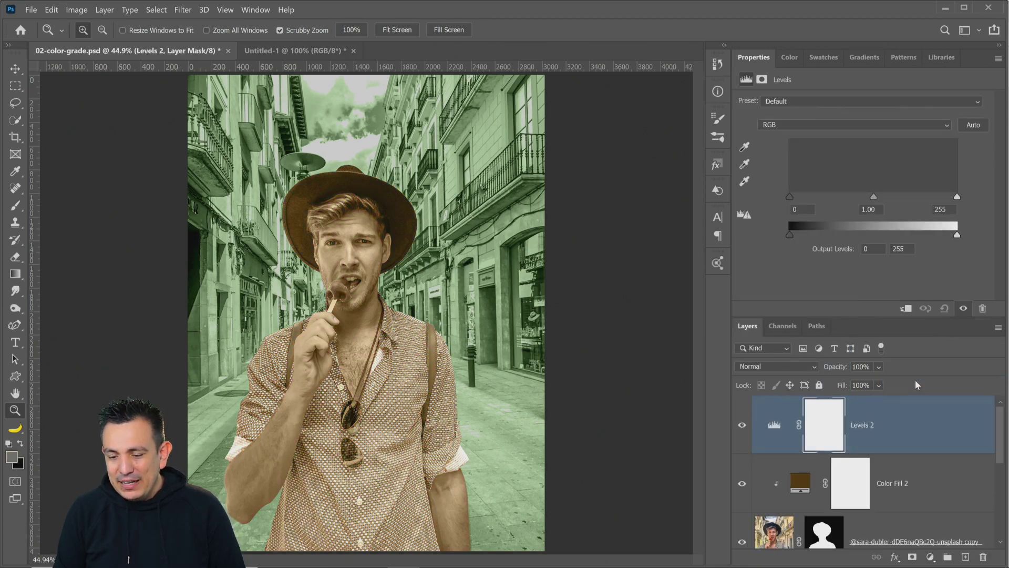
pyautogui.click(907, 310)
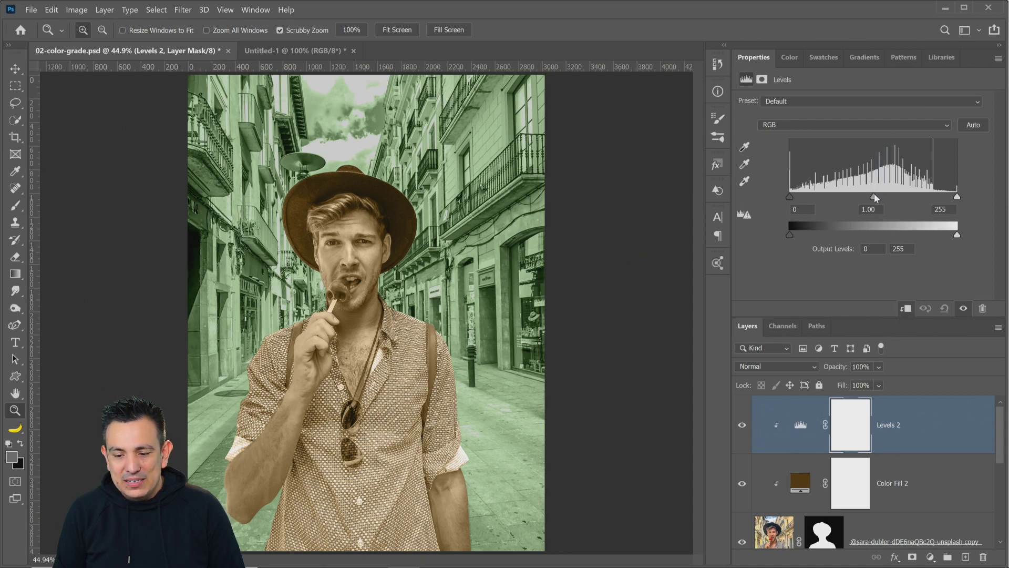
pyautogui.moveTo(875, 194); pyautogui.dragTo(883, 196)
pyautogui.moveTo(955, 232); pyautogui.dragTo(940, 235)
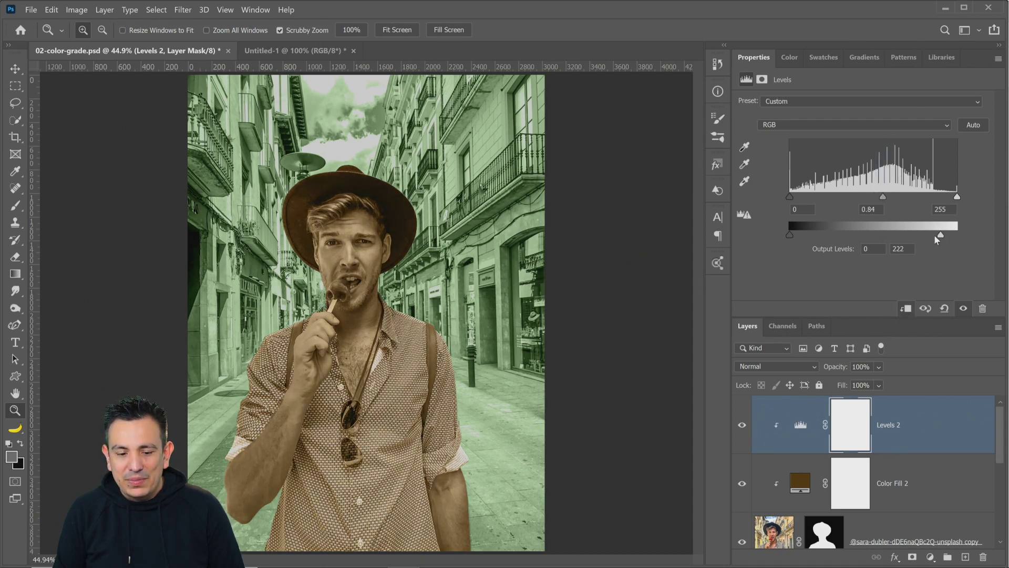
pyautogui.moveTo(790, 196); pyautogui.dragTo(805, 196)
pyautogui.moveTo(888, 198); pyautogui.dragTo(890, 198)
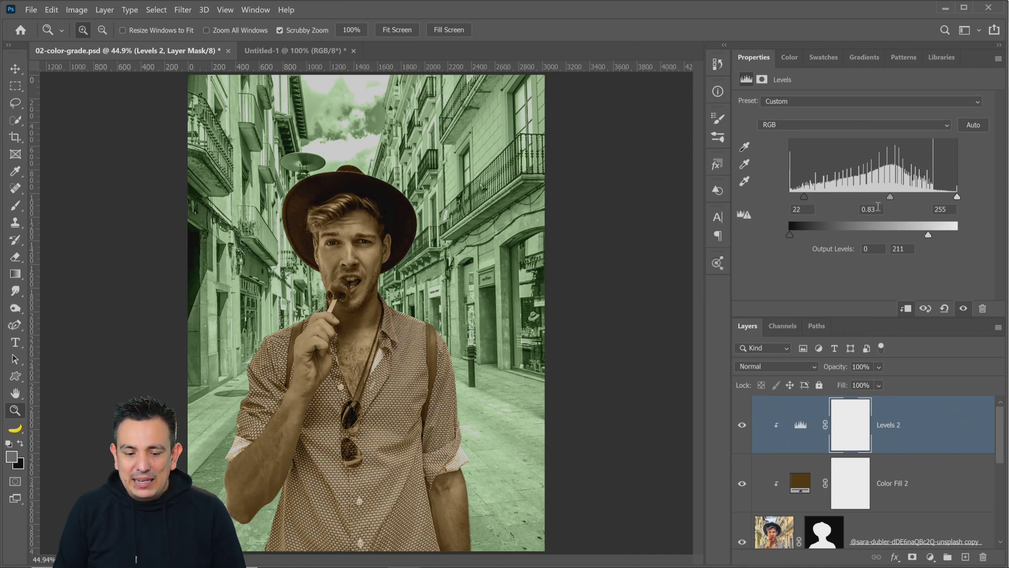
# Step: Change the background's green Solid Color fill to the darker green 0d1e05
pyautogui.scroll(-3, 795, 512)
pyautogui.doubleClick(775, 461)
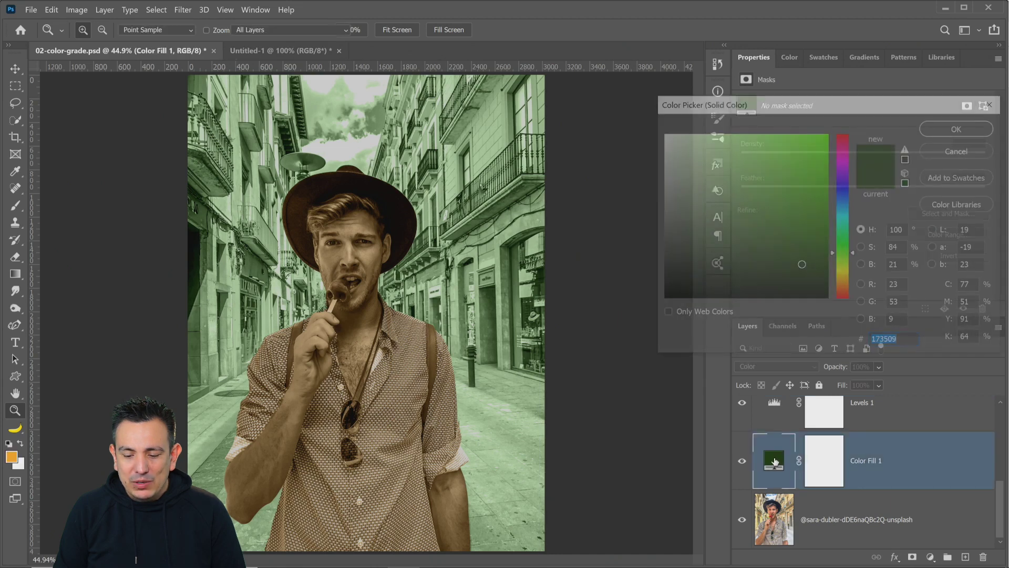
pyautogui.moveTo(806, 270)
pyautogui.mouseDown()
pyautogui.moveTo(816, 273)
pyautogui.moveTo(797, 227)
pyautogui.moveTo(806, 279)
pyautogui.moveTo(767, 283)
pyautogui.moveTo(800, 280)
pyautogui.mouseUp()
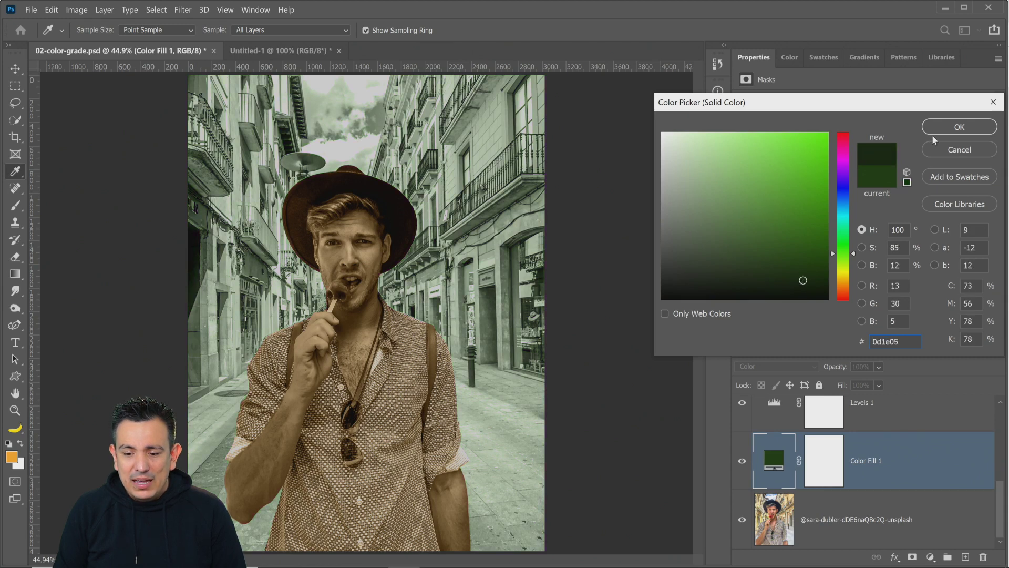
pyautogui.click(934, 132)
# Step: Set the background Levels adjustment to midtones 0.63 and output white 192
pyautogui.click(763, 420)
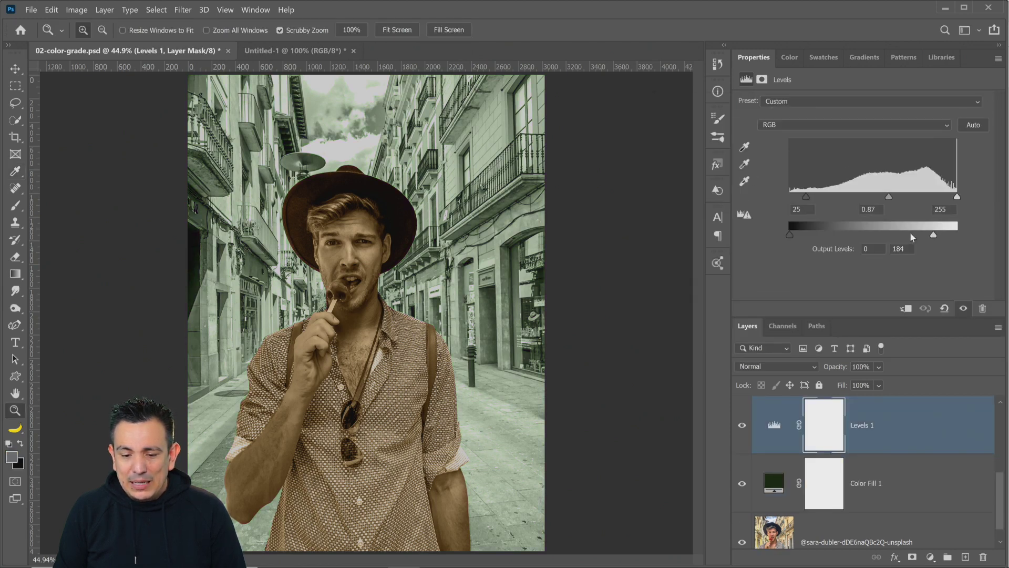
pyautogui.moveTo(912, 237)
pyautogui.mouseDown()
pyautogui.moveTo(888, 235)
pyautogui.moveTo(916, 235)
pyautogui.mouseUp()
pyautogui.moveTo(889, 198); pyautogui.dragTo(904, 200)
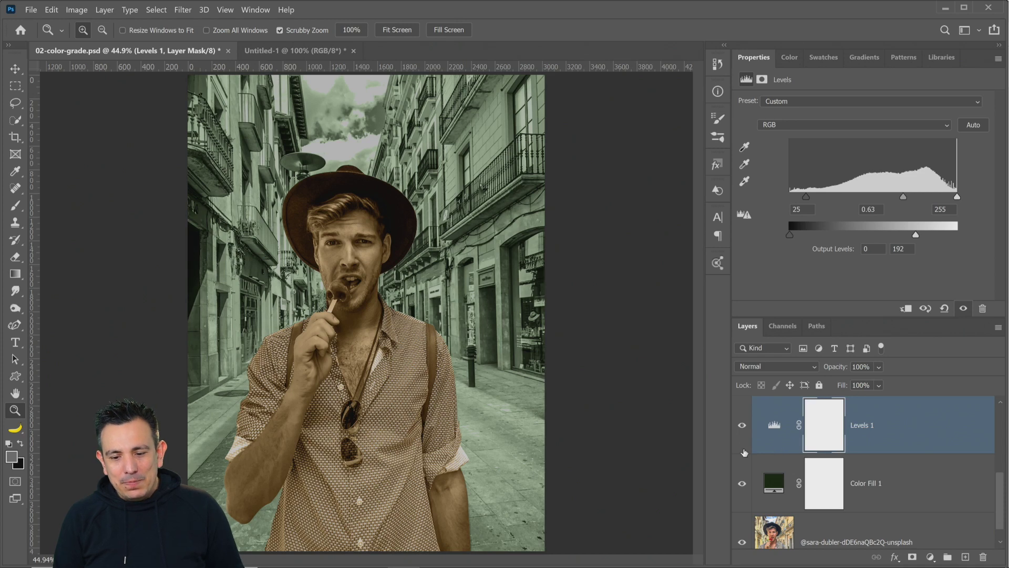
pyautogui.click(256, 10)
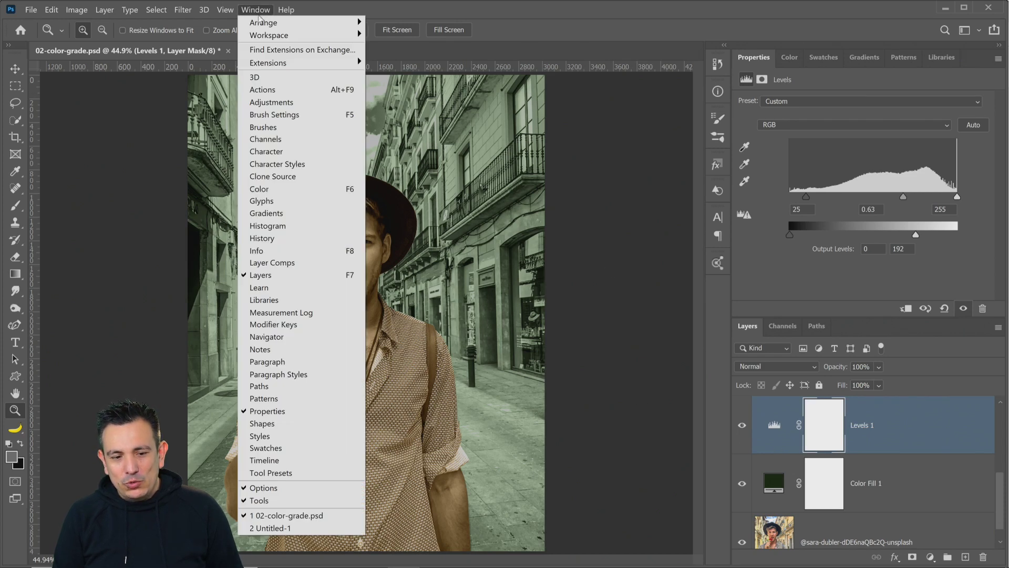
pyautogui.moveTo(287, 64)
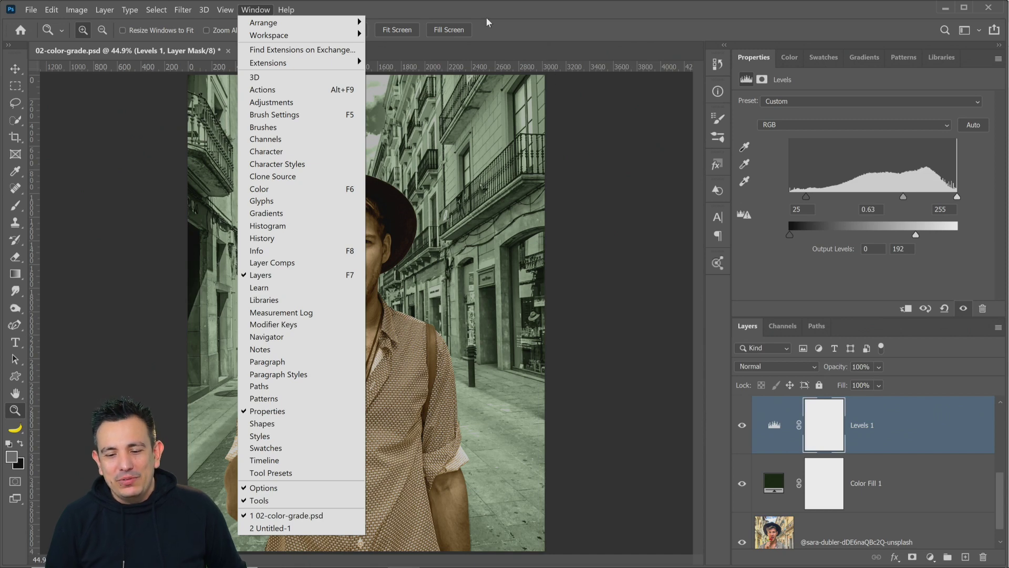
pyautogui.click(655, 287)
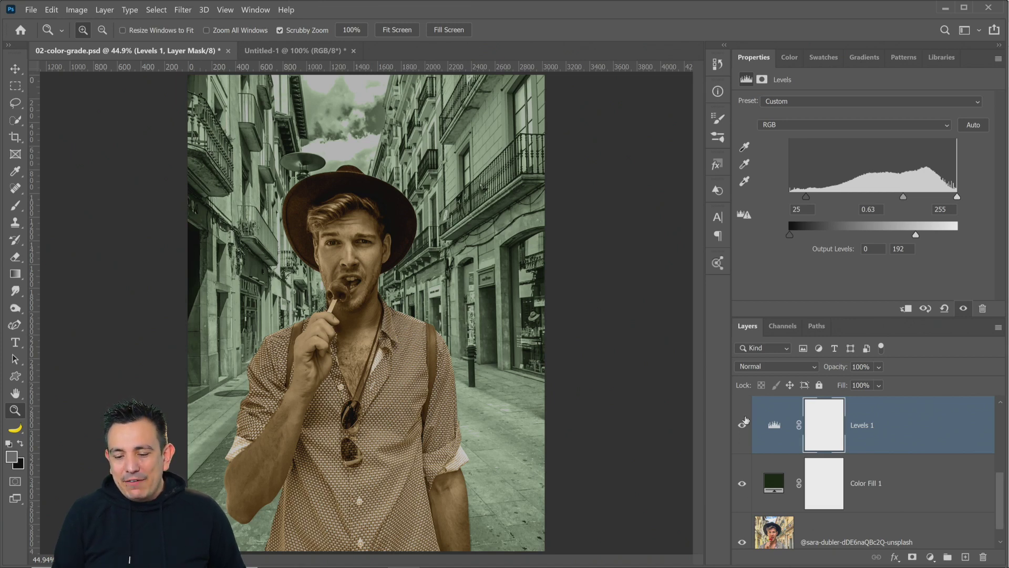
# Step: Compare the background without the Levels and green fill layers, with the fill alone, and with both shown
pyautogui.moveTo(744, 425); pyautogui.dragTo(743, 486)
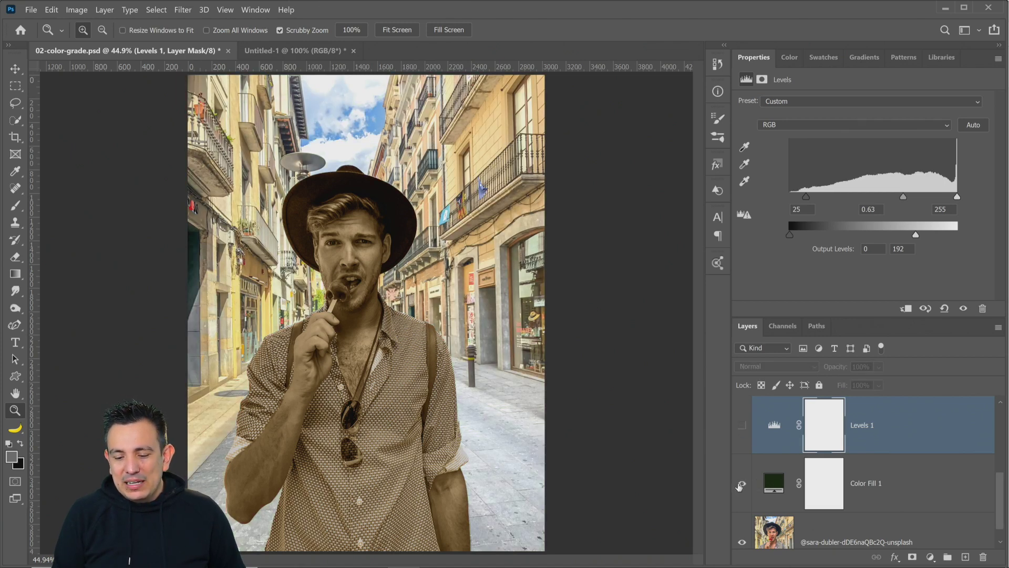
pyautogui.click(742, 484)
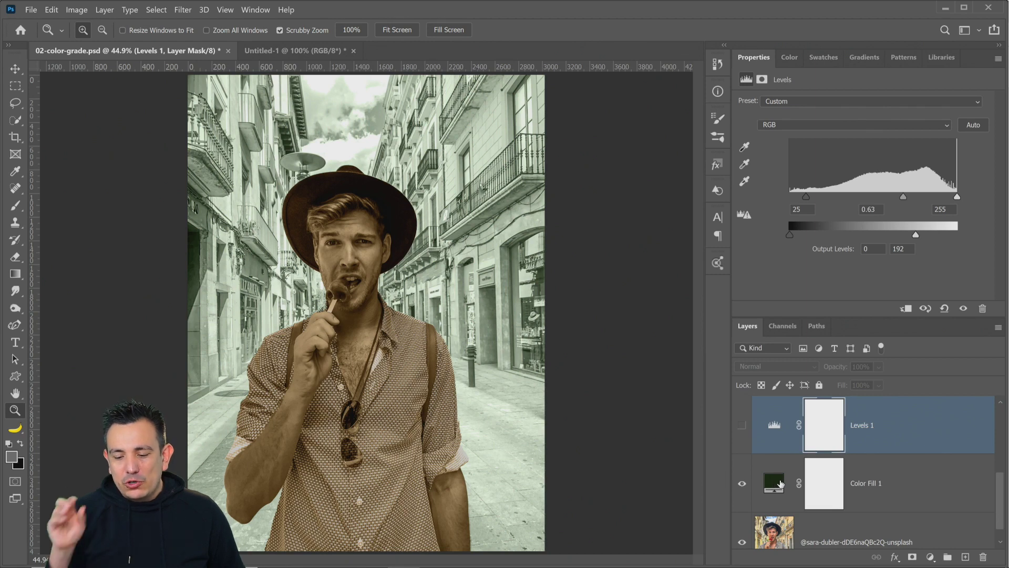
pyautogui.click(742, 424)
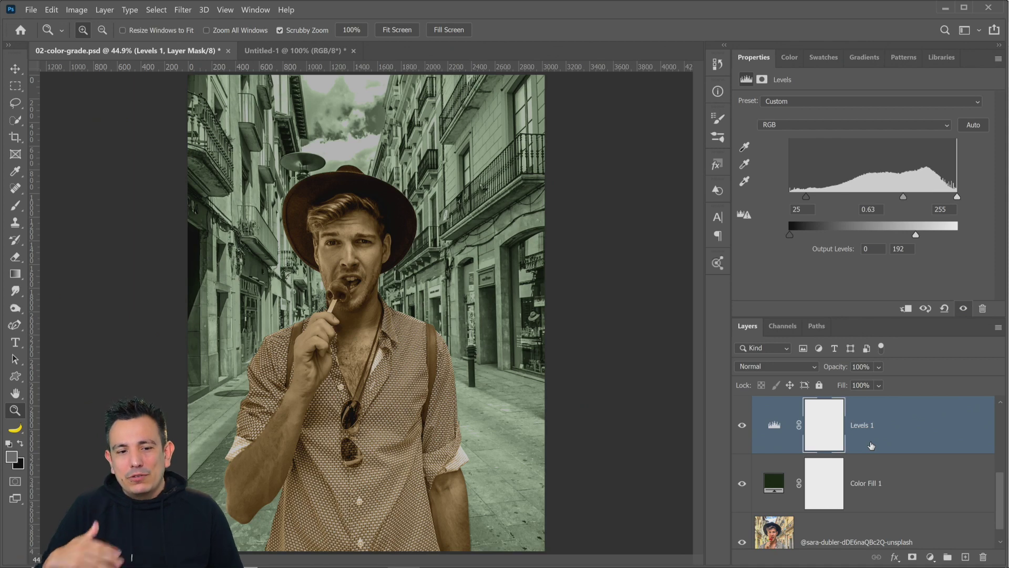
# Step: Preview other blend modes on the green fill with the background Levels hidden, keeping Color and showing Levels again
pyautogui.click(876, 476)
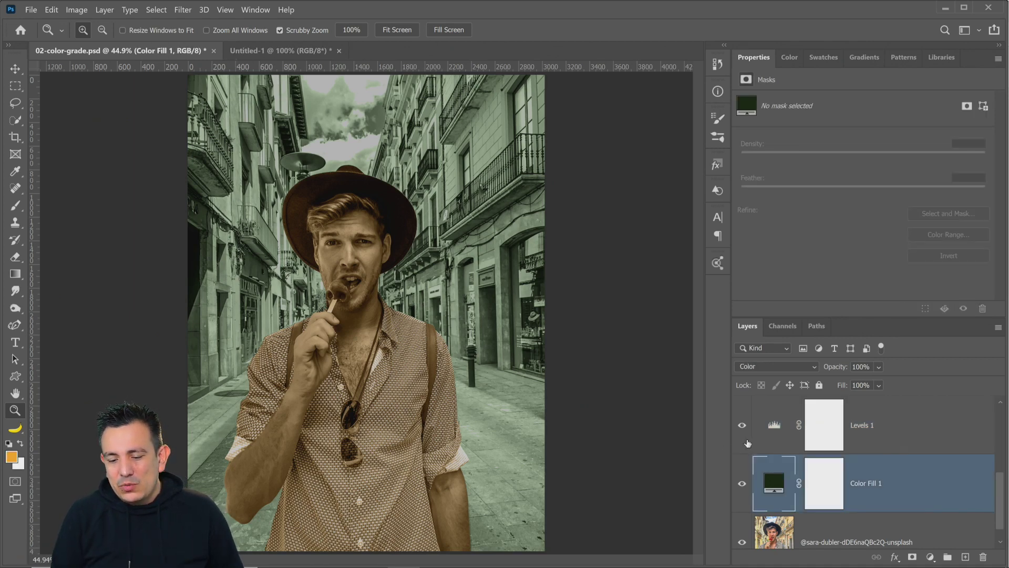
pyautogui.click(742, 424)
pyautogui.click(752, 366)
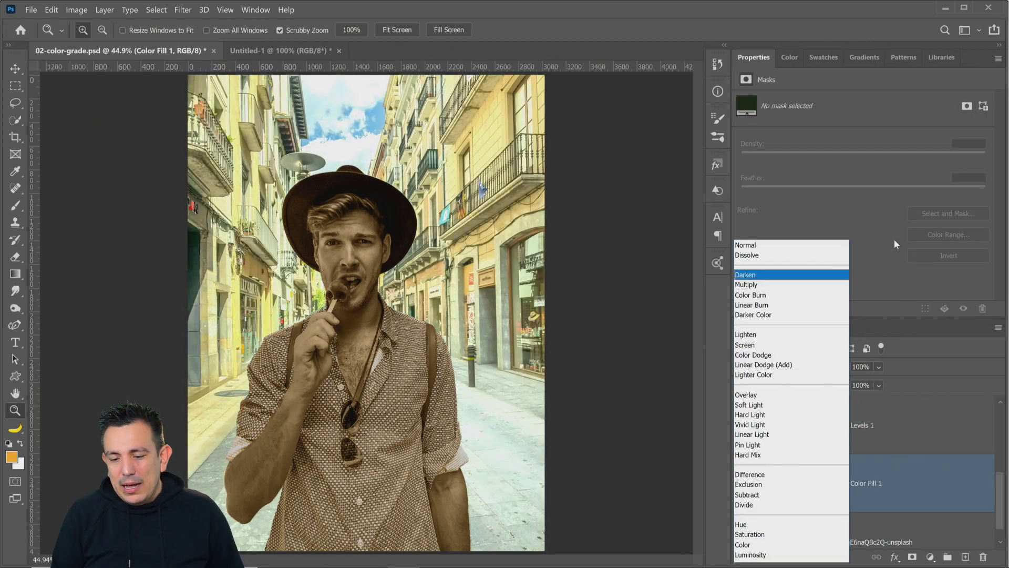
pyautogui.press('Escape')
pyautogui.click(742, 424)
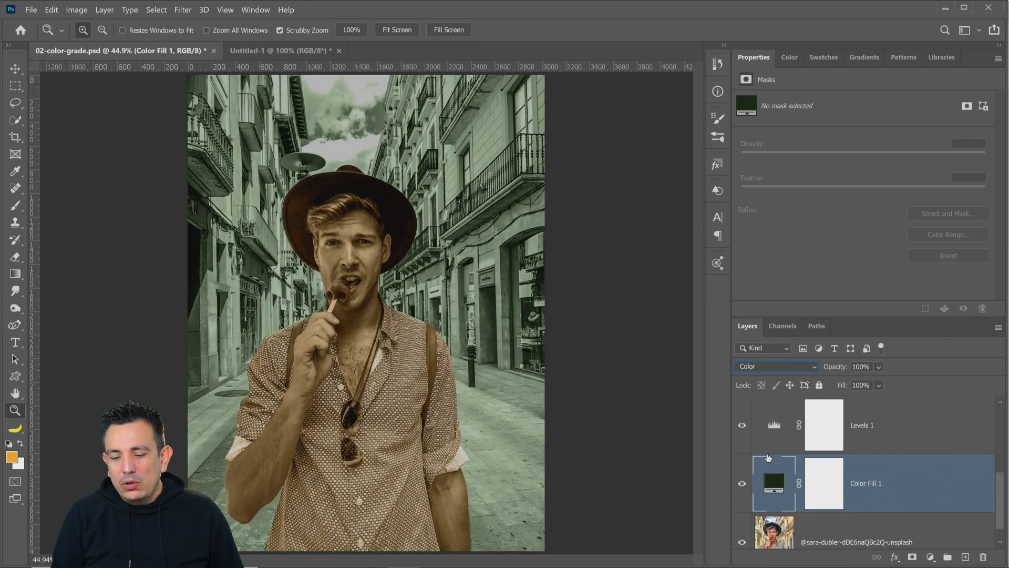
# Step: Try a Hue/Saturation adjustment with increased saturation above the background Levels and discard it
pyautogui.click(774, 429)
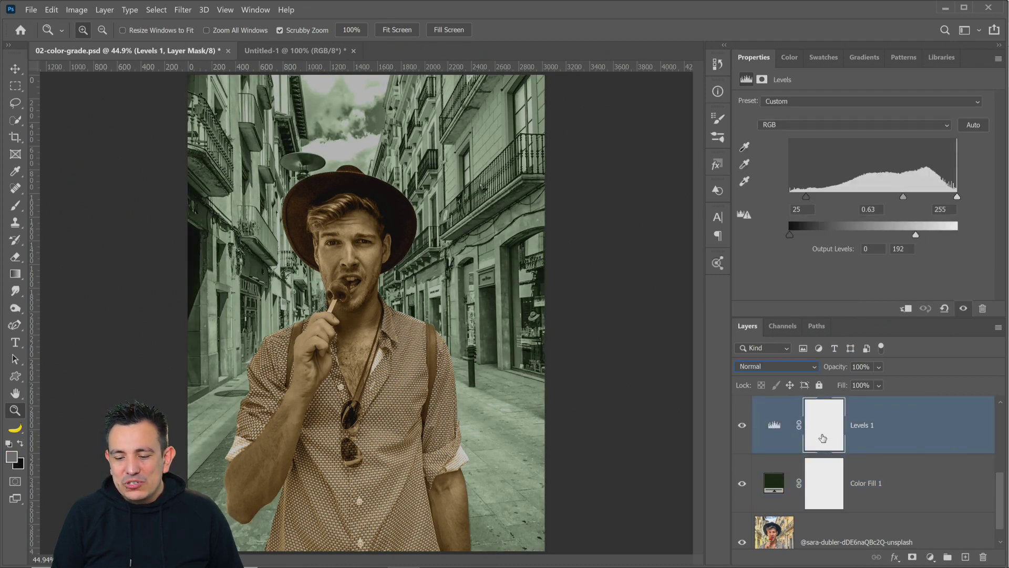
pyautogui.click(931, 558)
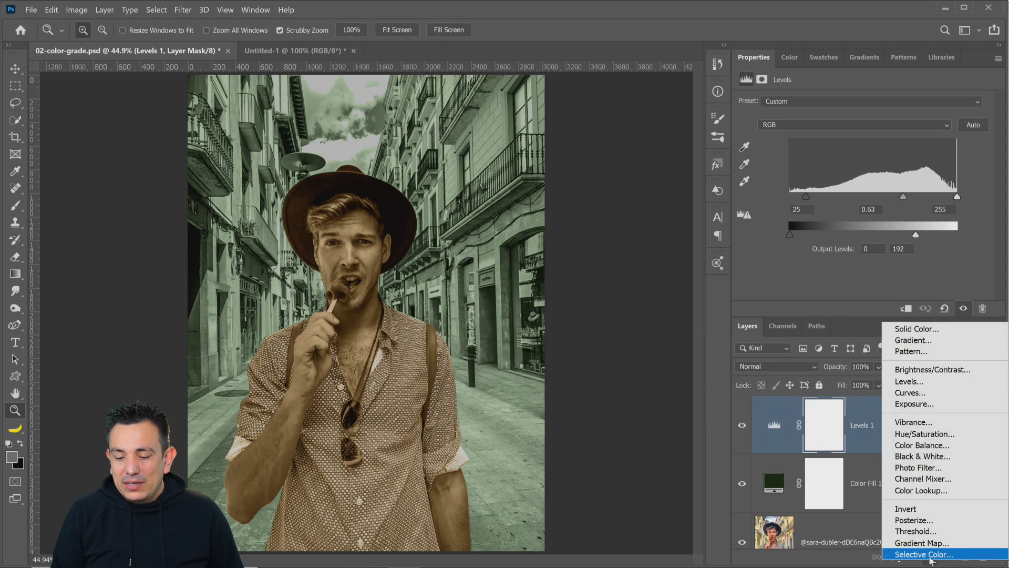
pyautogui.click(925, 433)
pyautogui.moveTo(862, 178); pyautogui.dragTo(864, 178)
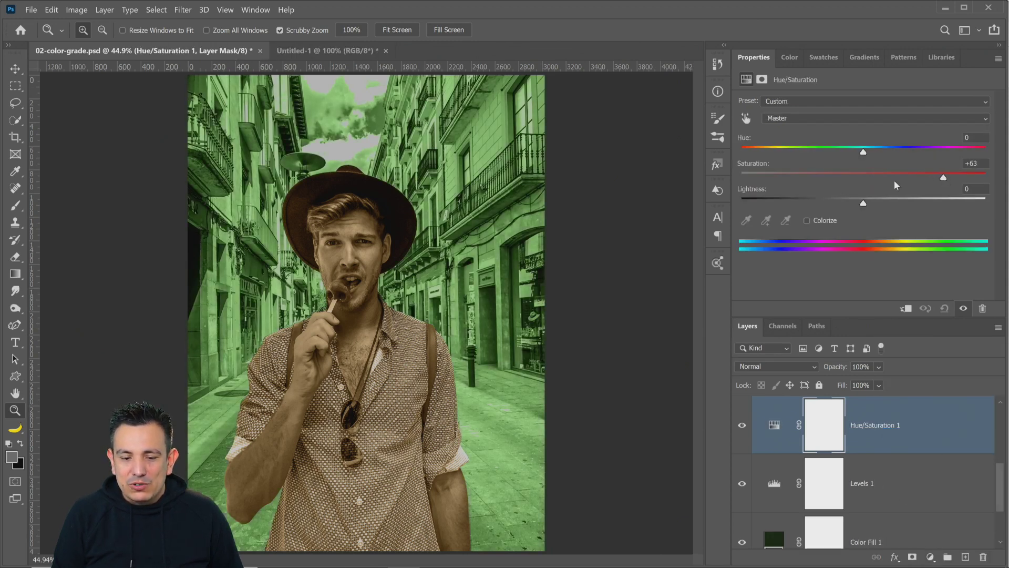
pyautogui.moveTo(944, 178)
pyautogui.mouseDown()
pyautogui.moveTo(873, 178)
pyautogui.moveTo(935, 179)
pyautogui.moveTo(927, 177)
pyautogui.mouseUp()
pyautogui.moveTo(776, 430); pyautogui.dragTo(984, 555)
# Step: Add a Vibrance adjustment above the background Levels with Saturation +70
pyautogui.click(930, 557)
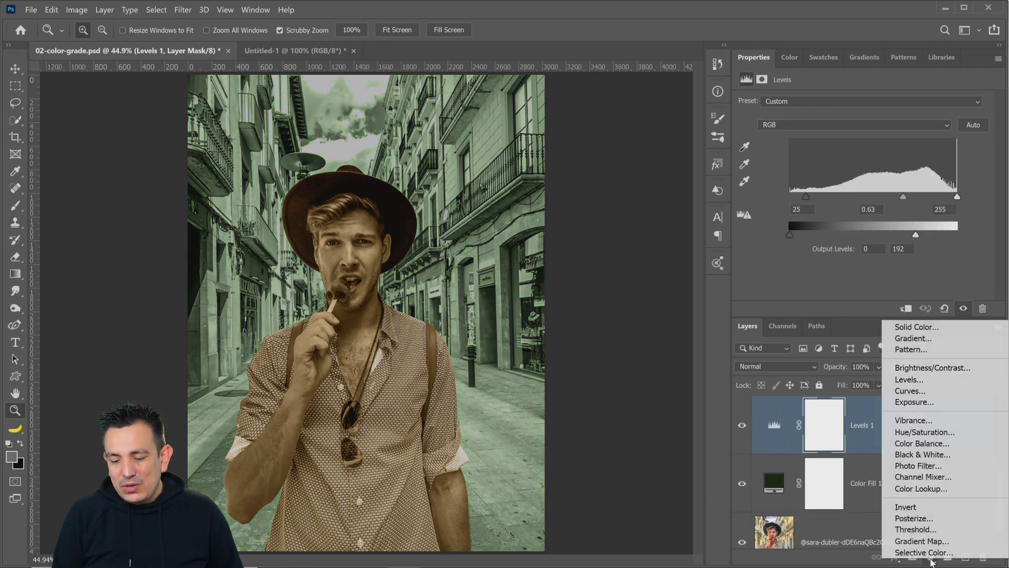
pyautogui.click(918, 423)
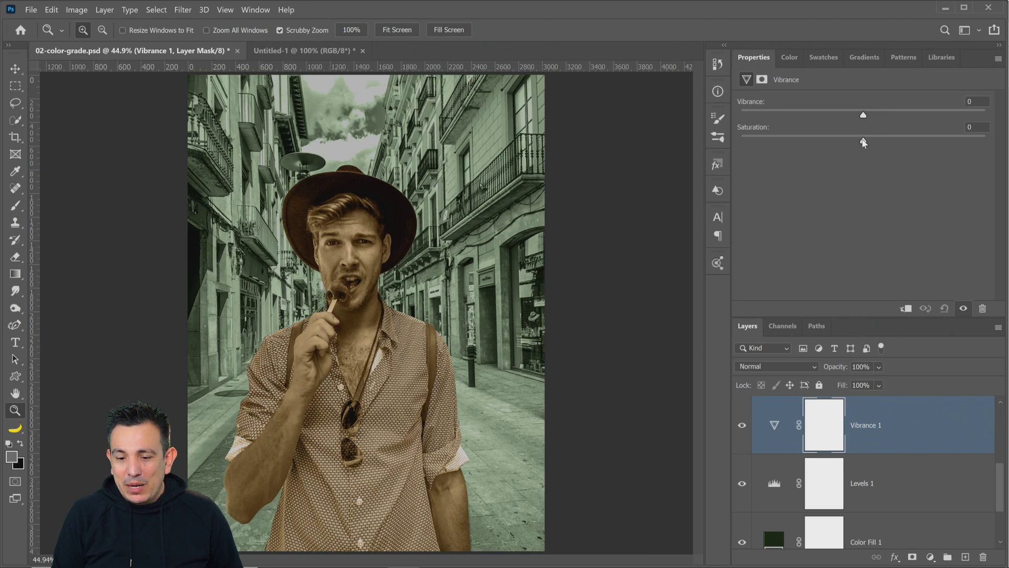
pyautogui.moveTo(865, 143); pyautogui.dragTo(950, 147)
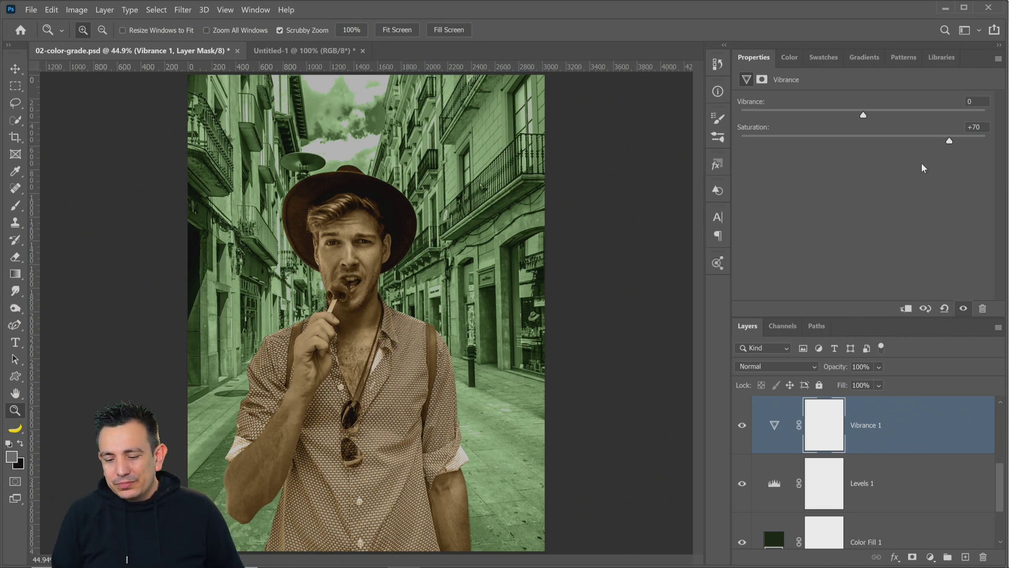
# Step: Hide the background Vibrance and Levels, add a Gradient Map above them, and open its gradient for editing
pyautogui.click(741, 425)
pyautogui.click(746, 480)
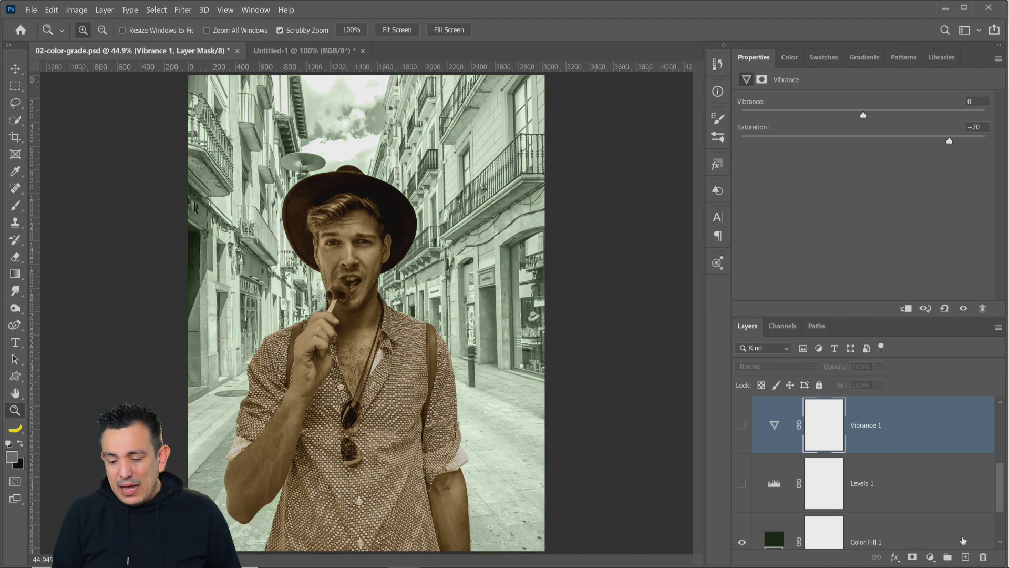
pyautogui.click(930, 557)
pyautogui.click(930, 539)
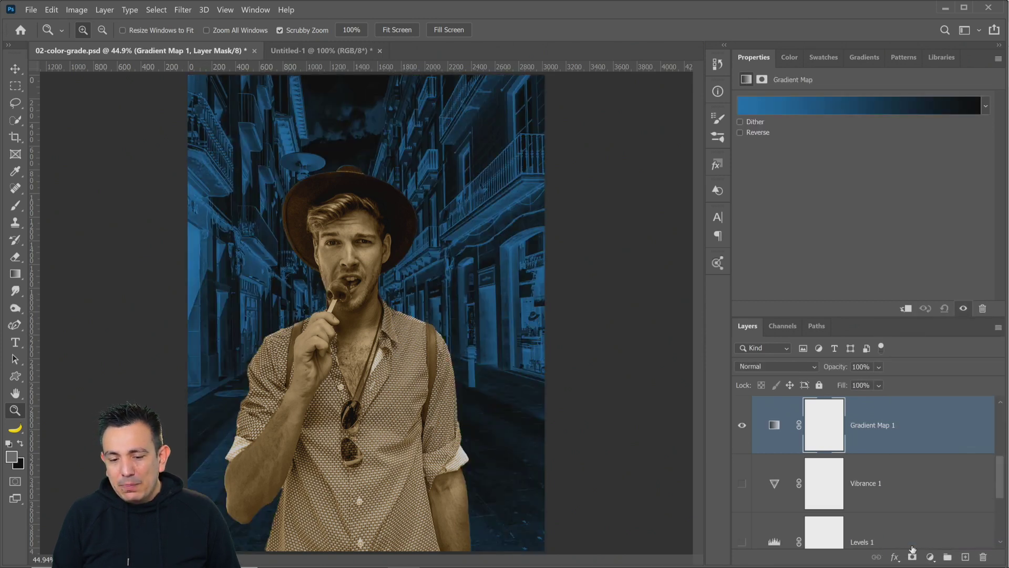
pyautogui.click(987, 106)
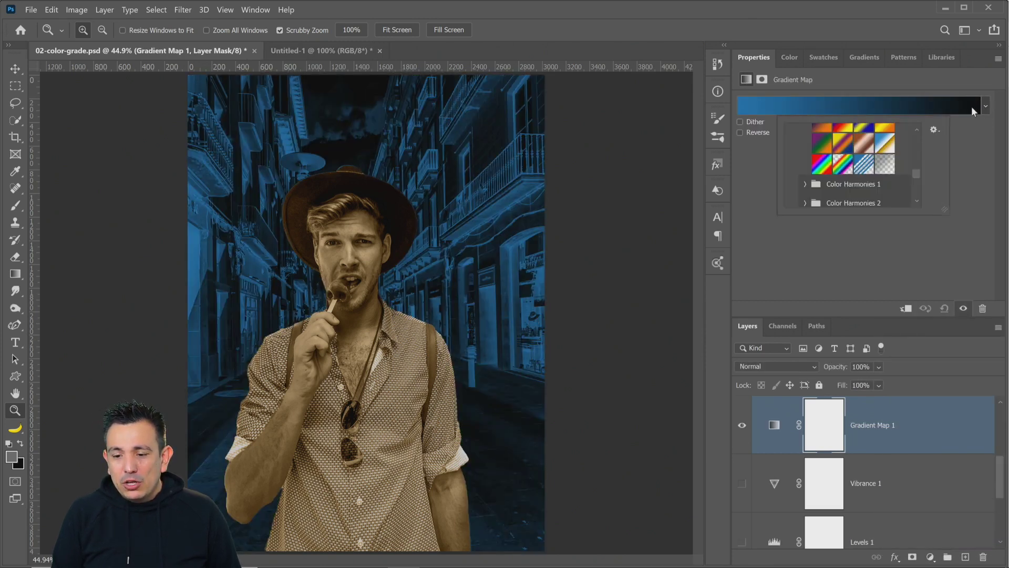
pyautogui.click(867, 109)
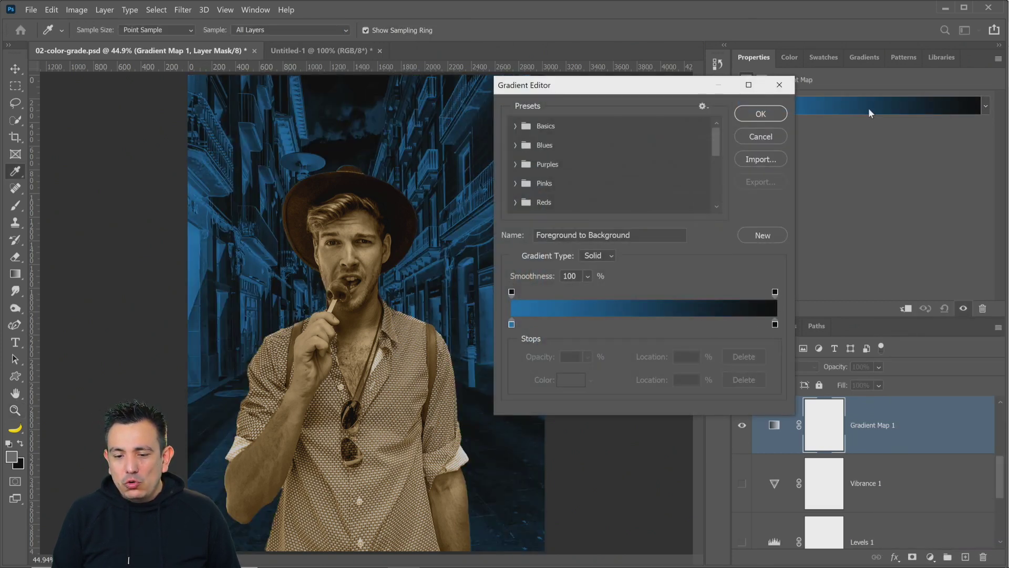
# Step: Add an orange stop at 50% of the gradient and set the end stop's color to 12ff00
pyautogui.click(644, 325)
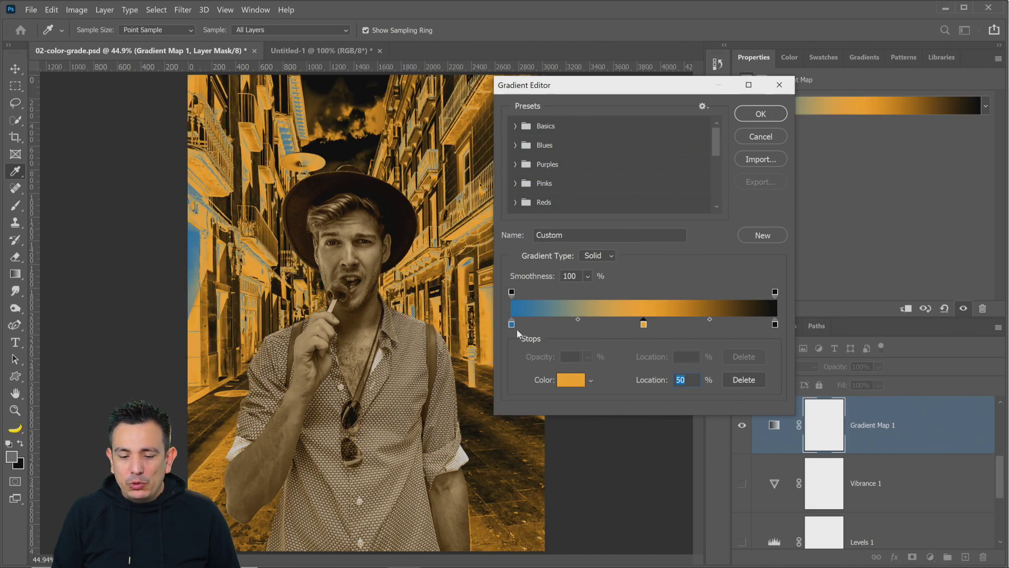
pyautogui.doubleClick(775, 324)
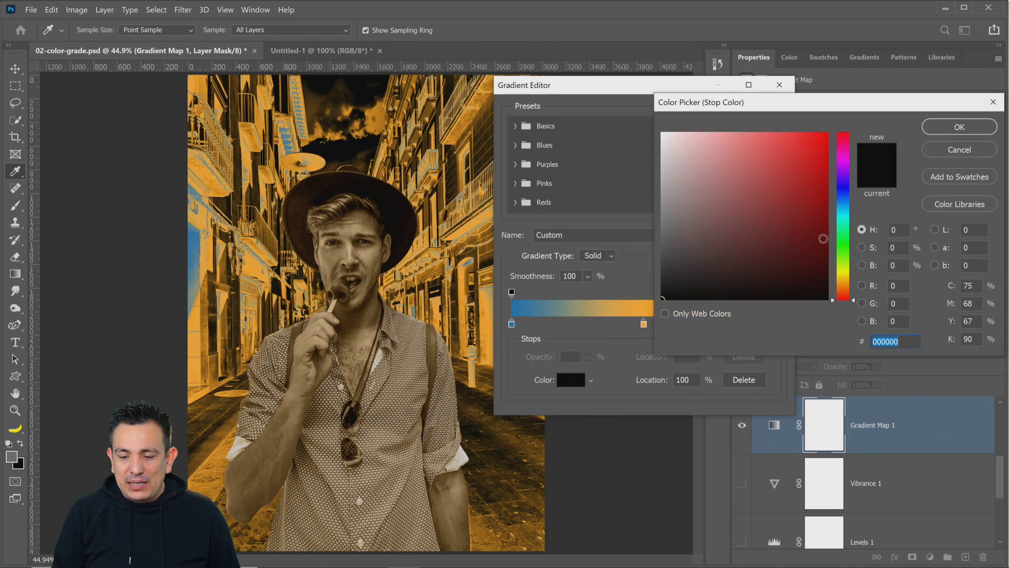
pyautogui.click(844, 245)
pyautogui.moveTo(750, 238); pyautogui.dragTo(954, 134)
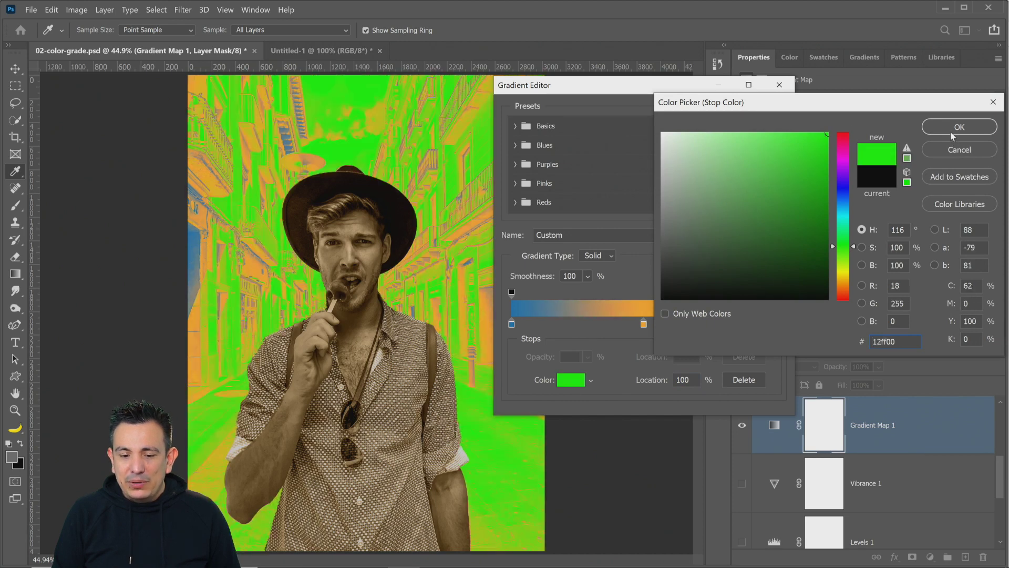
pyautogui.click(951, 132)
# Step: Try the gradient without its orange middle stop, and discard the gradient edits together with the Gradient Map
pyautogui.moveTo(644, 325); pyautogui.dragTo(609, 331)
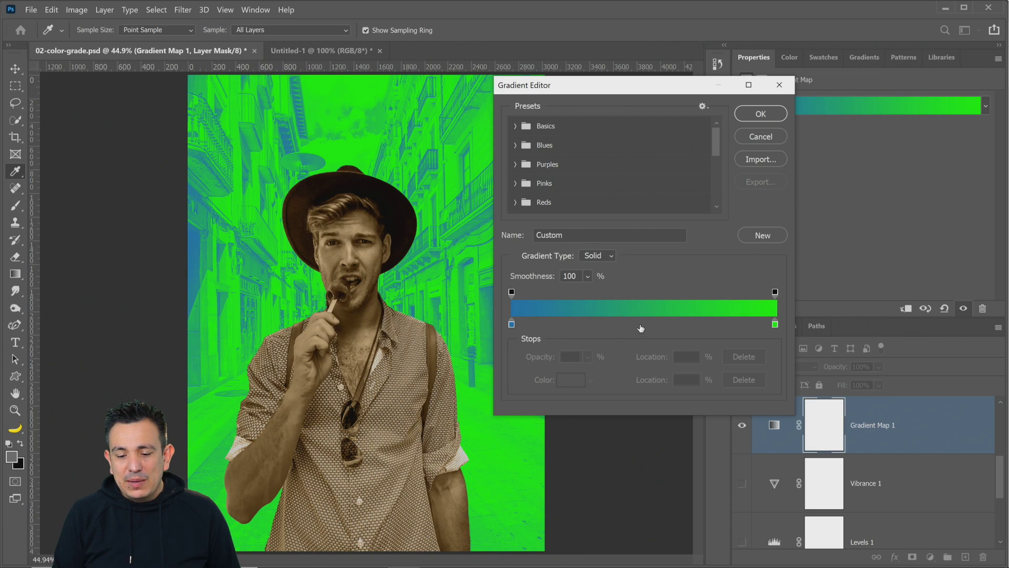
pyautogui.hotkey('ctrl', 'z')
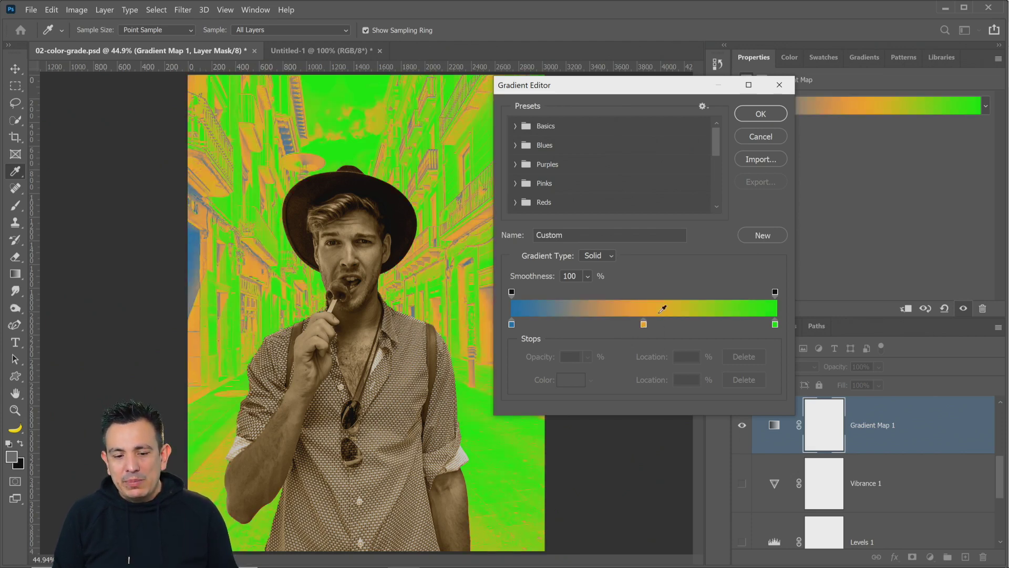
pyautogui.click(772, 137)
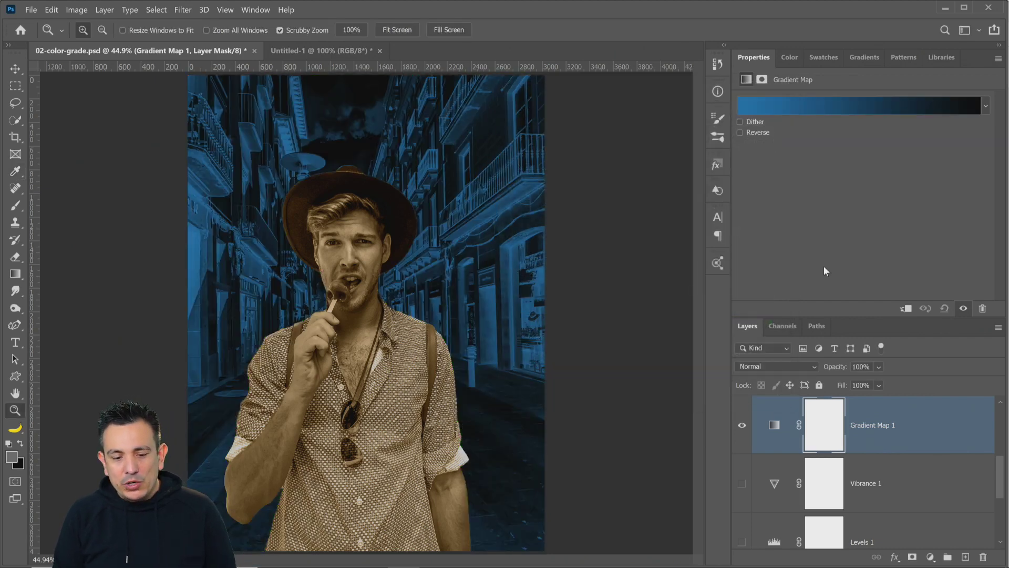
pyautogui.hotkey('ctrl', 'z')
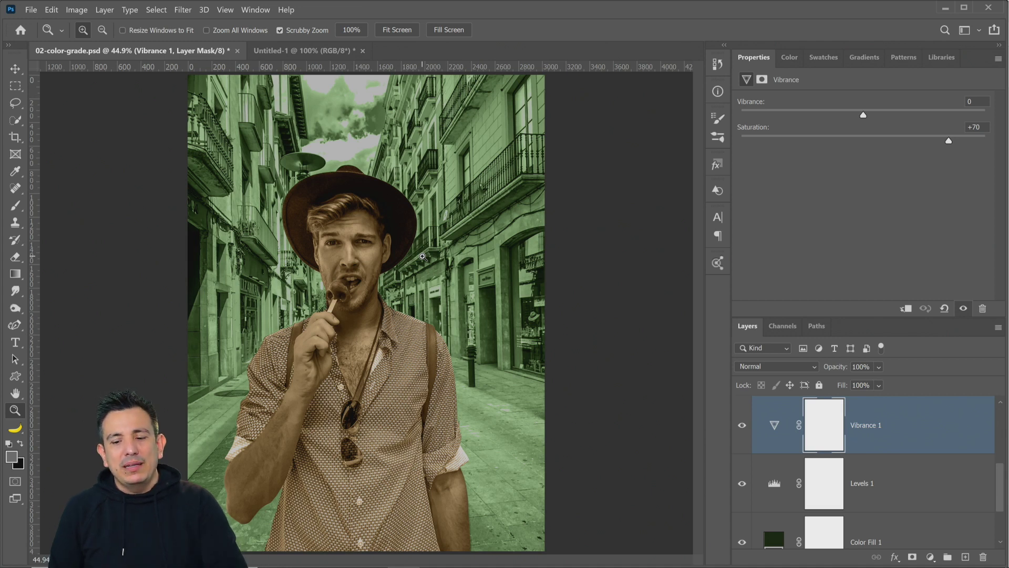
# Step: Hide the background Vibrance and Levels to review the green fill alone, keeping its blend mode at Color
pyautogui.moveTo(742, 428); pyautogui.dragTo(742, 516)
pyautogui.scroll(-1, 743, 517)
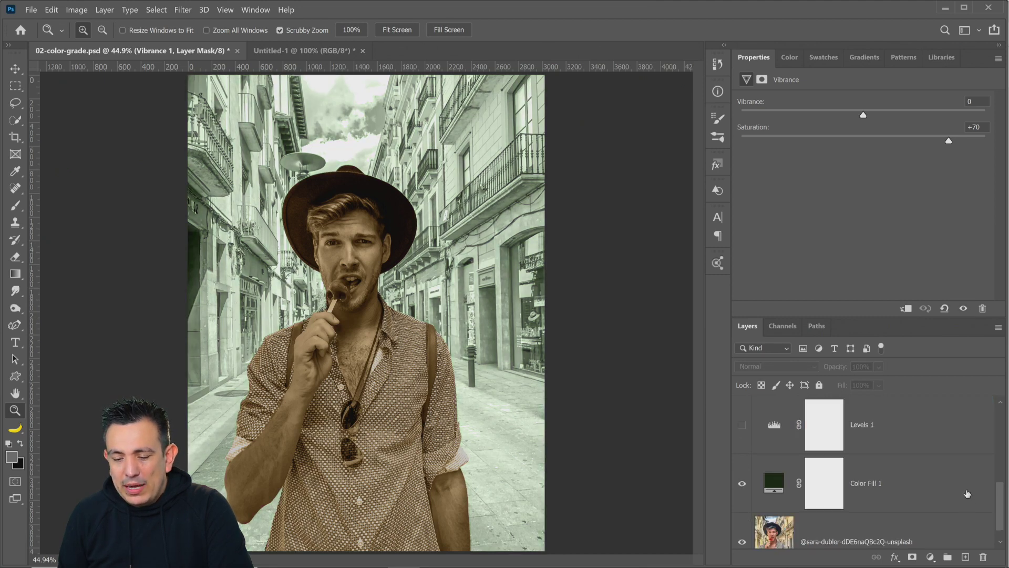
pyautogui.click(947, 494)
pyautogui.click(788, 368)
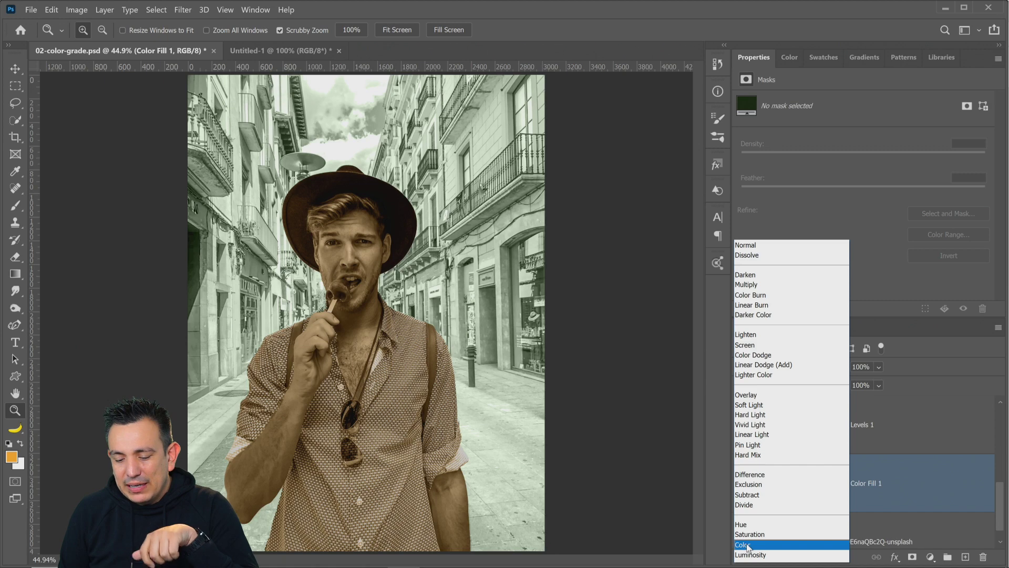
pyautogui.click(747, 547)
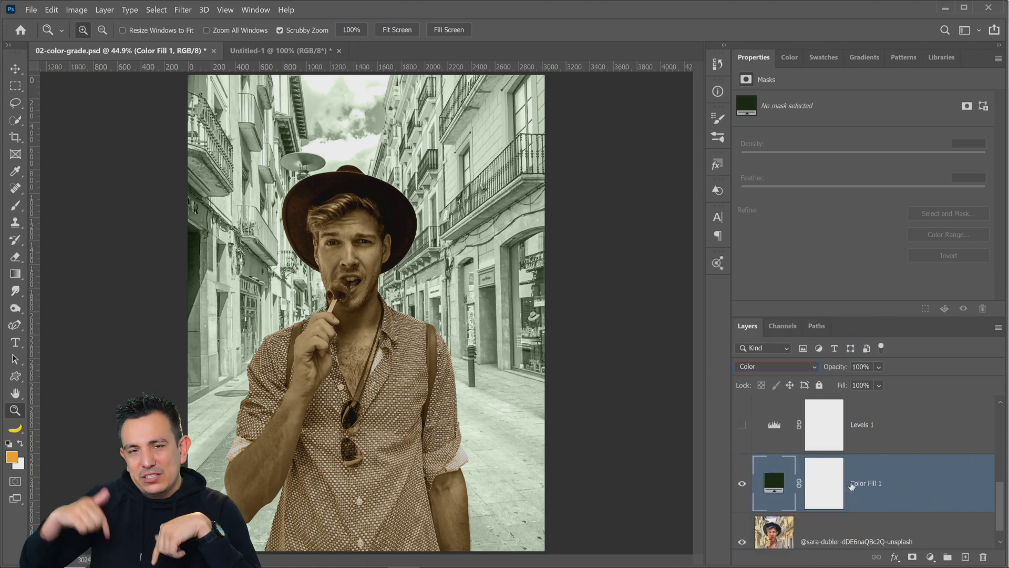
# Step: Show the background Levels and Vibrance layers again one after the other, reviewing each adjustment's settings
pyautogui.click(742, 425)
pyautogui.click(888, 442)
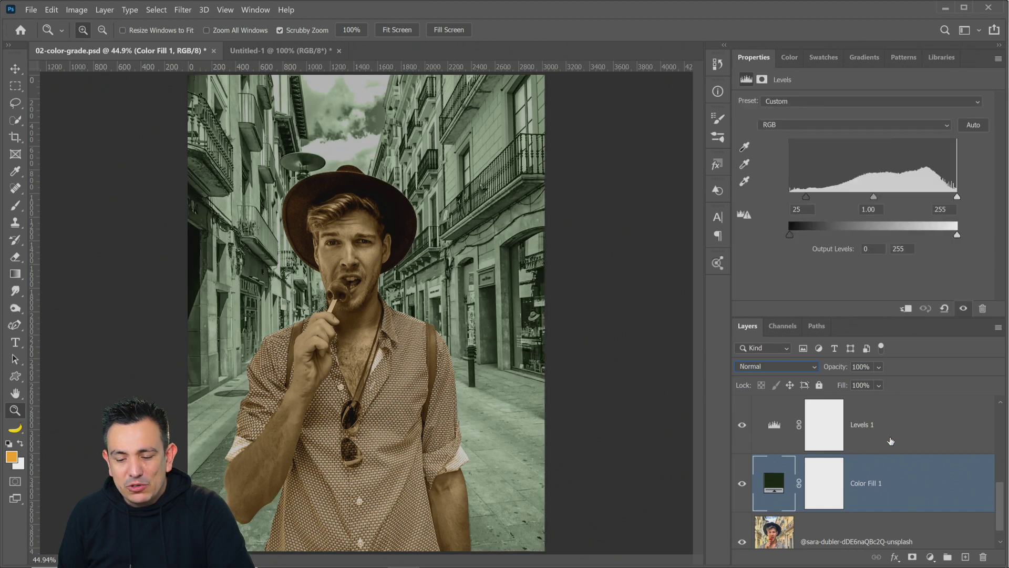
pyautogui.scroll(1, 881, 463)
pyautogui.scroll(1, 880, 463)
pyautogui.click(882, 484)
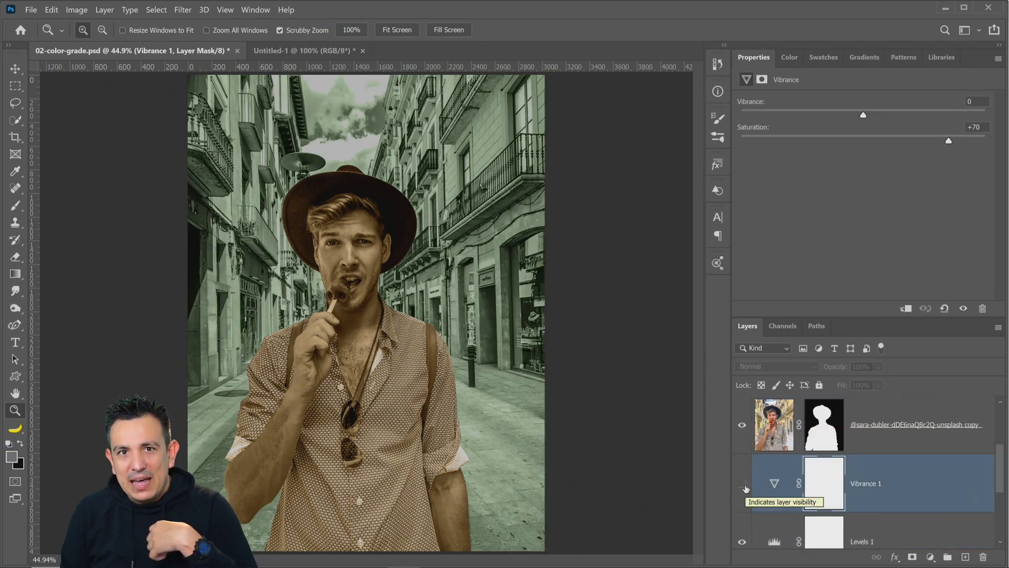
pyautogui.click(742, 484)
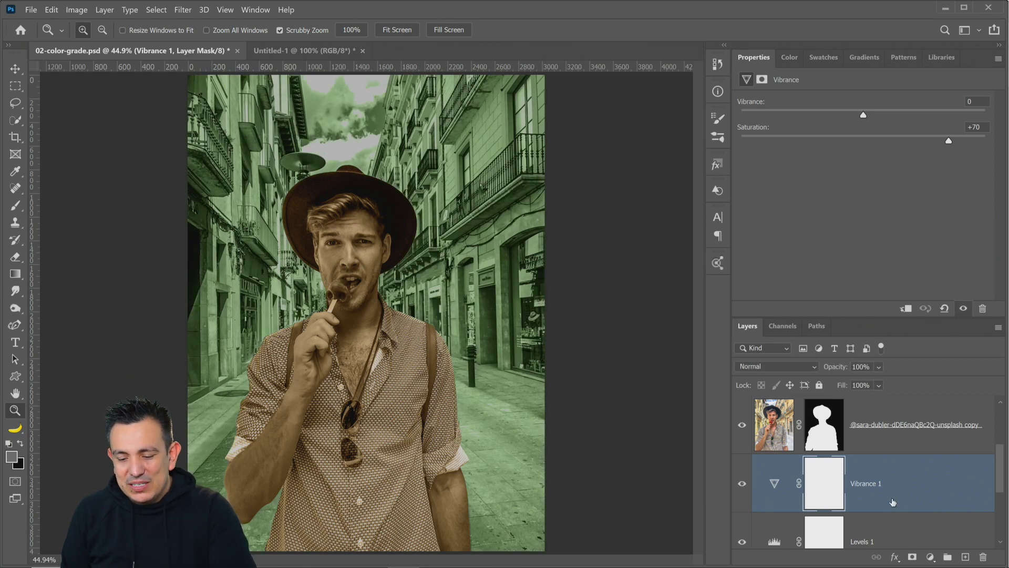
# Step: Add a Hue/Saturation adjustment above the subject's Levels 2 layer with Hue +111
pyautogui.scroll(2, 893, 502)
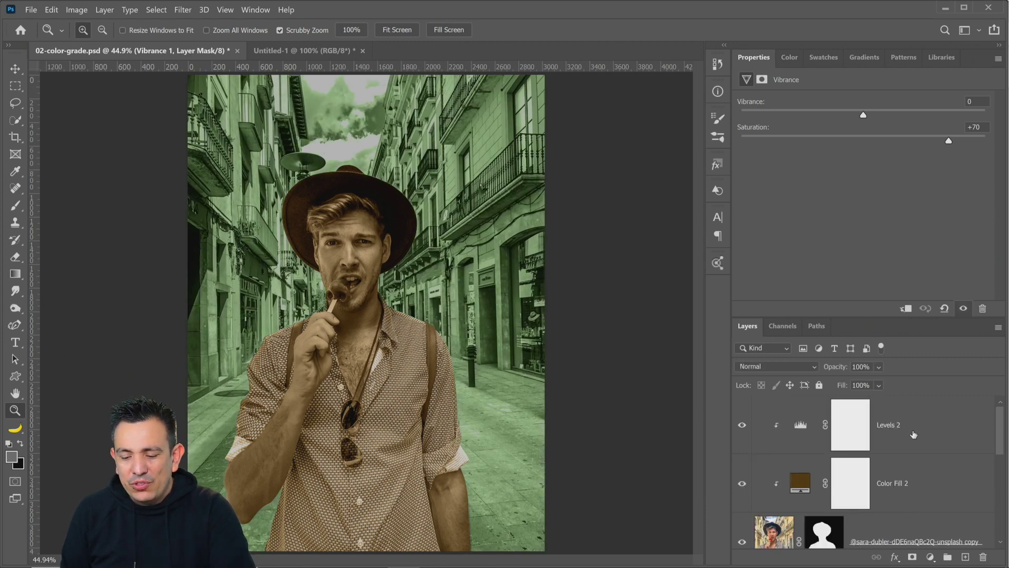
pyautogui.click(914, 435)
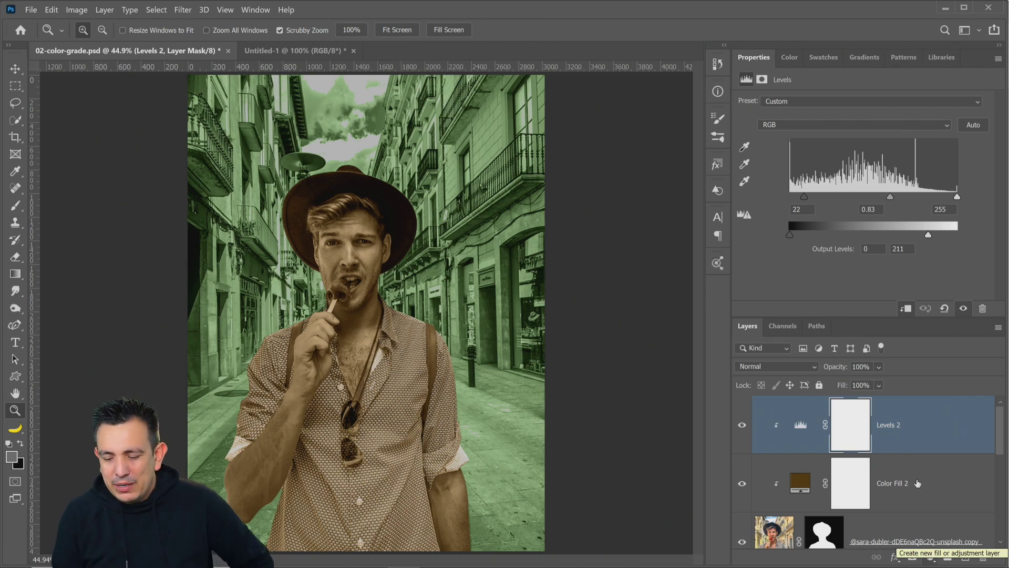
pyautogui.click(931, 557)
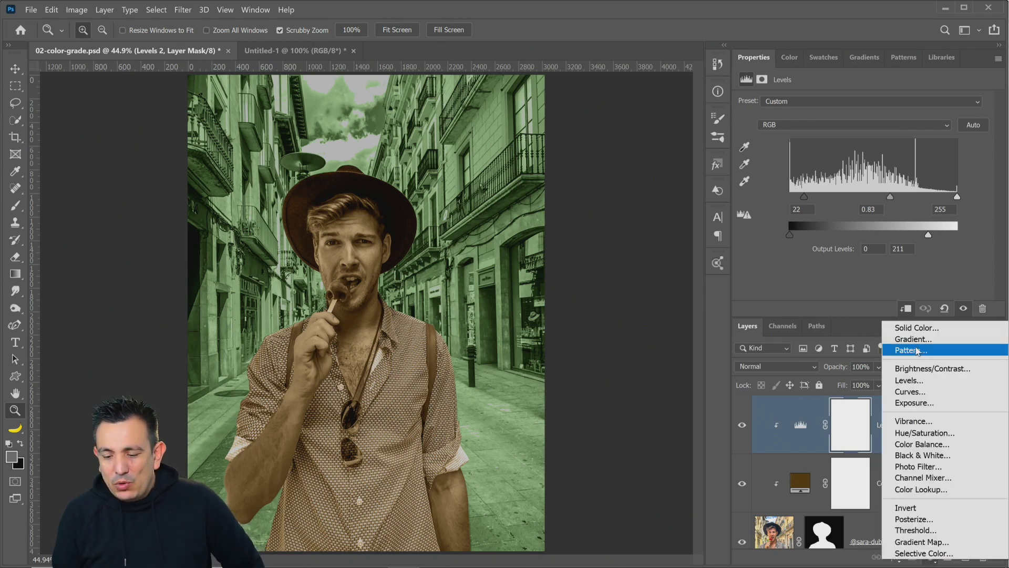
pyautogui.click(930, 434)
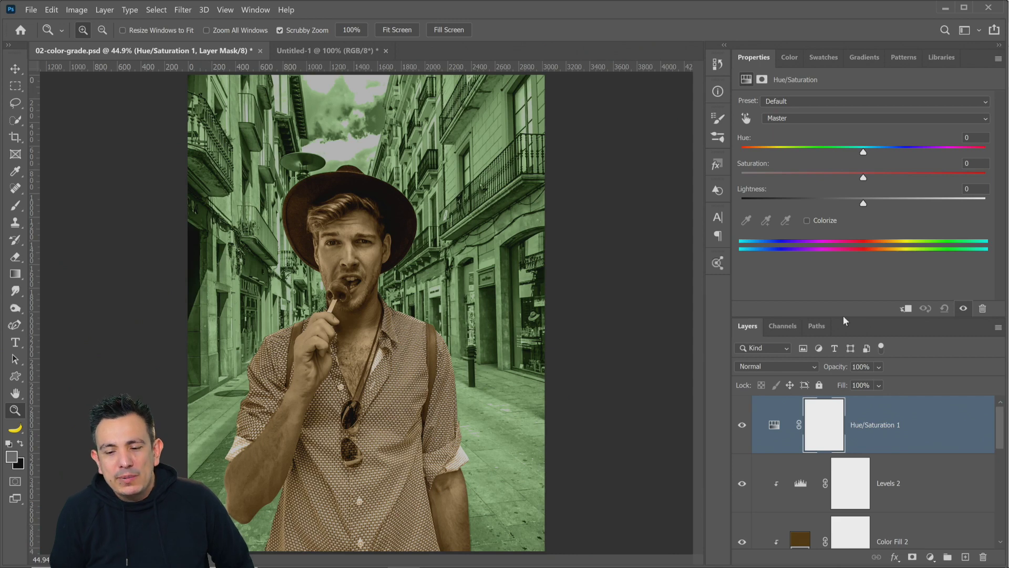
pyautogui.moveTo(871, 150); pyautogui.dragTo(953, 151)
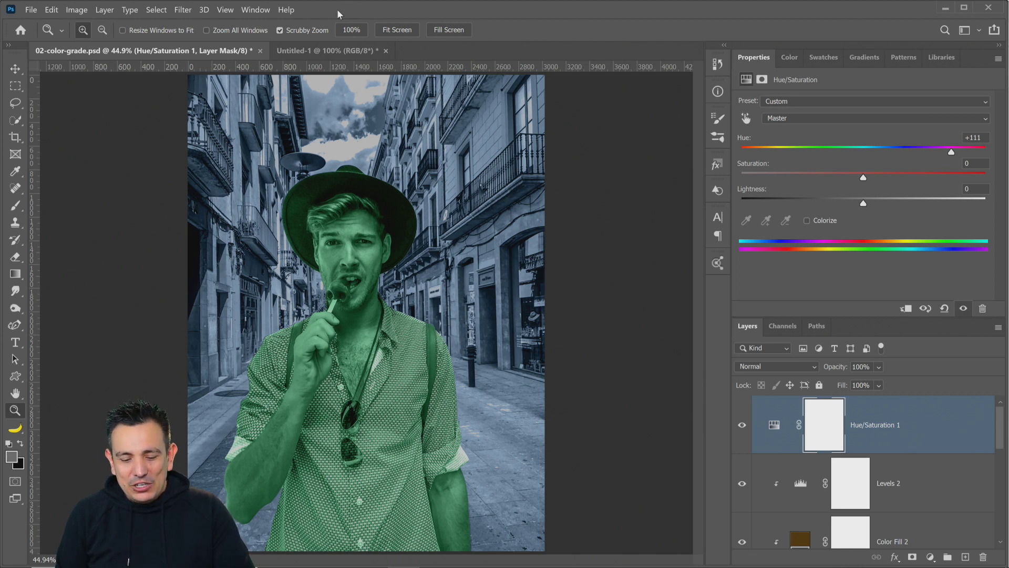
# Step: Switch to Chrome and look through the Discord current-challenge channel, the Behance Creative Challenges gallery and the Adobe Live stream
pyautogui.click(367, 555)
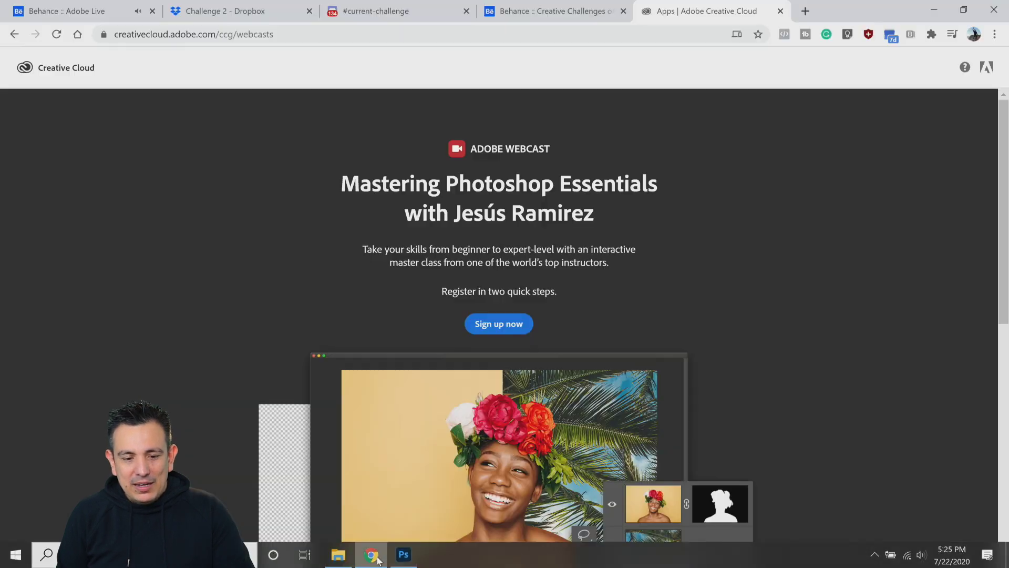
pyautogui.click(411, 7)
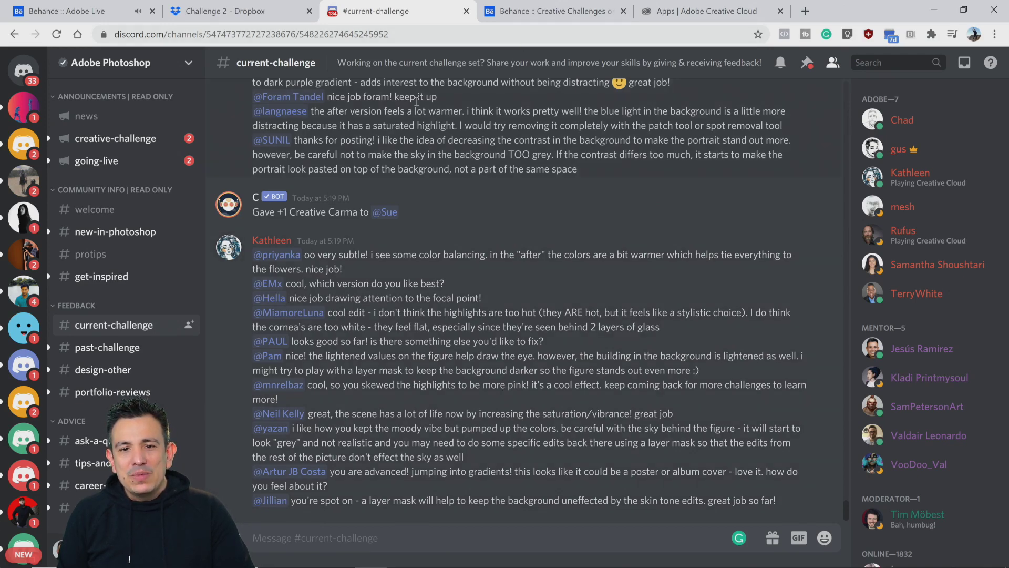
pyautogui.click(553, 15)
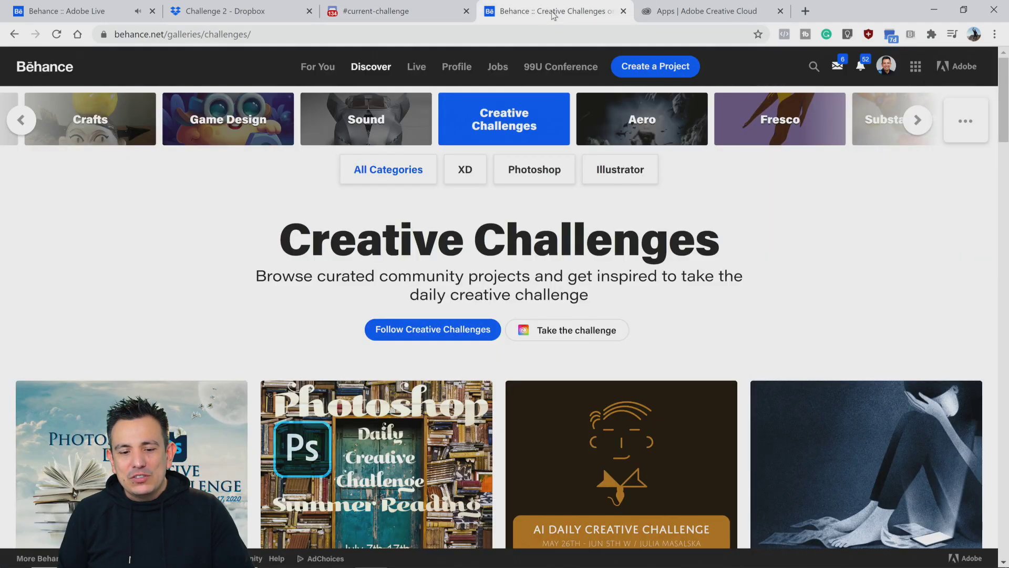
pyautogui.click(198, 11)
pyautogui.click(109, 3)
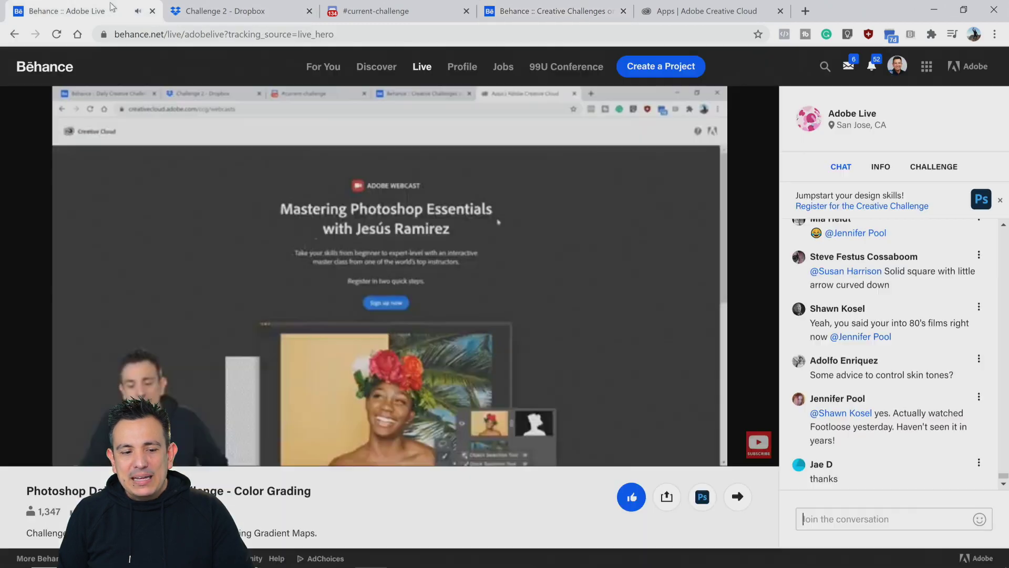
# Step: Load behance.net/challenge/photoshop in place of the Creative Challenges gallery
pyautogui.click(528, 6)
pyautogui.moveTo(172, 28); pyautogui.dragTo(423, 35)
pyautogui.write('ch')
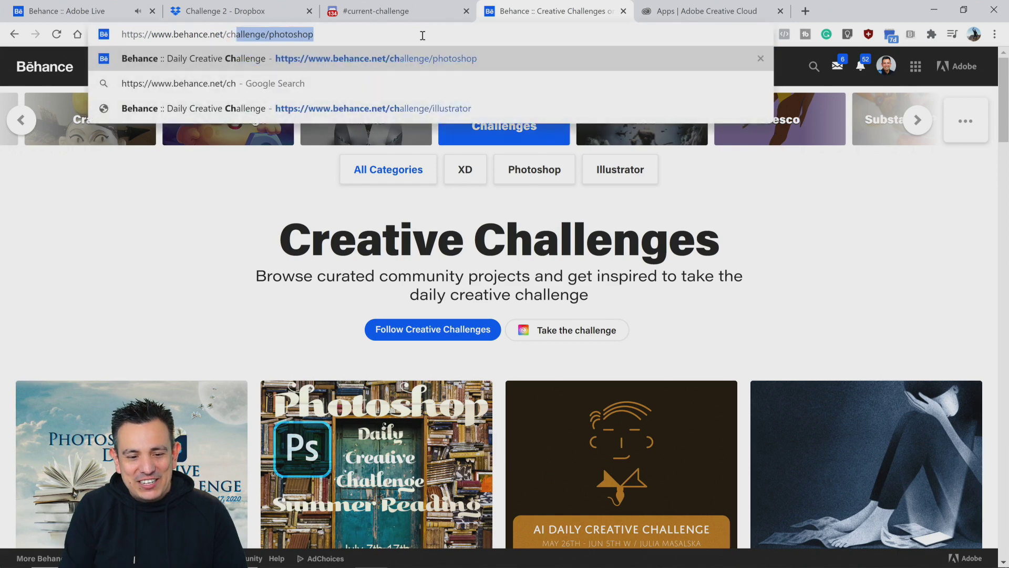
pyautogui.press('Return')
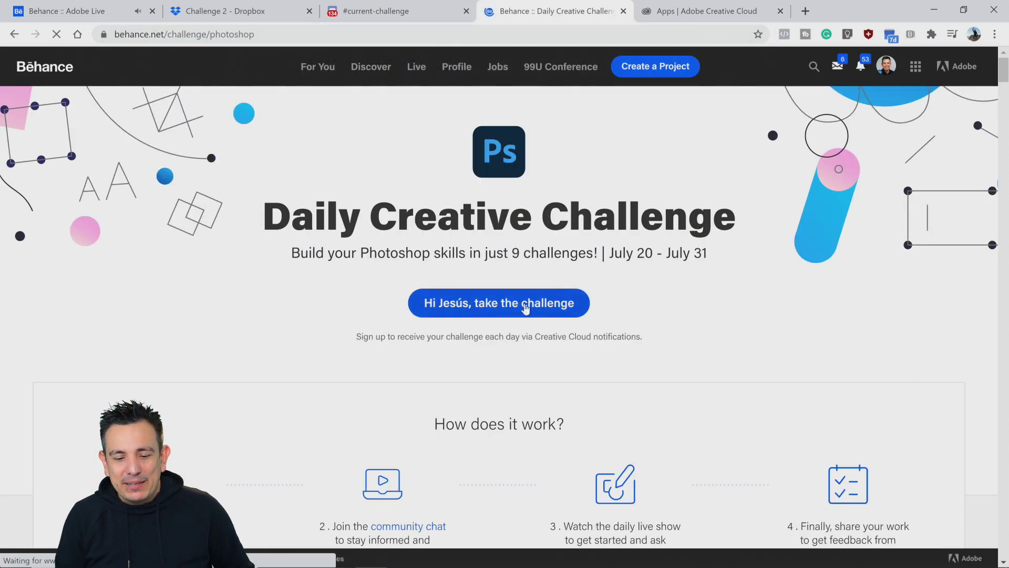